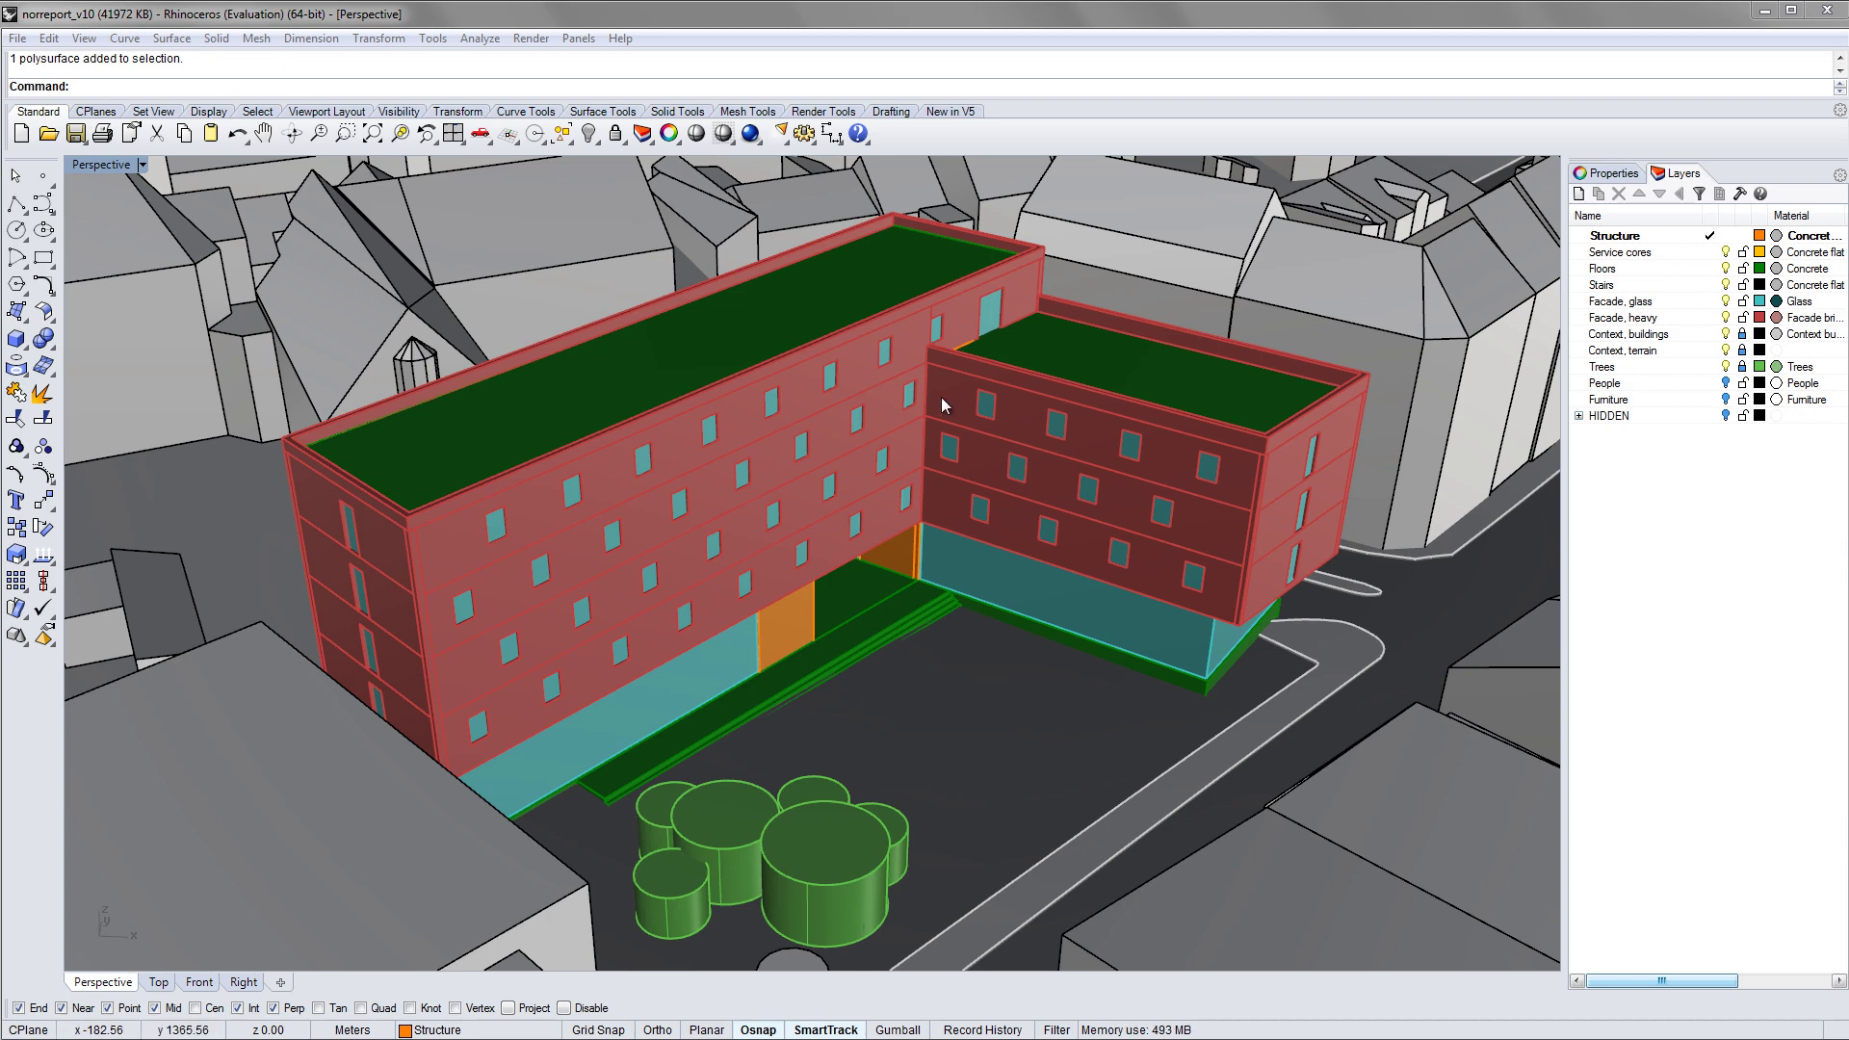
# - Turn off the layers from Context, buildings down to Trees so only the building shows
pyautogui.click(1616, 336)
pyautogui.keyDown('shift'); pyautogui.click(1603, 367); pyautogui.keyUp('shift')
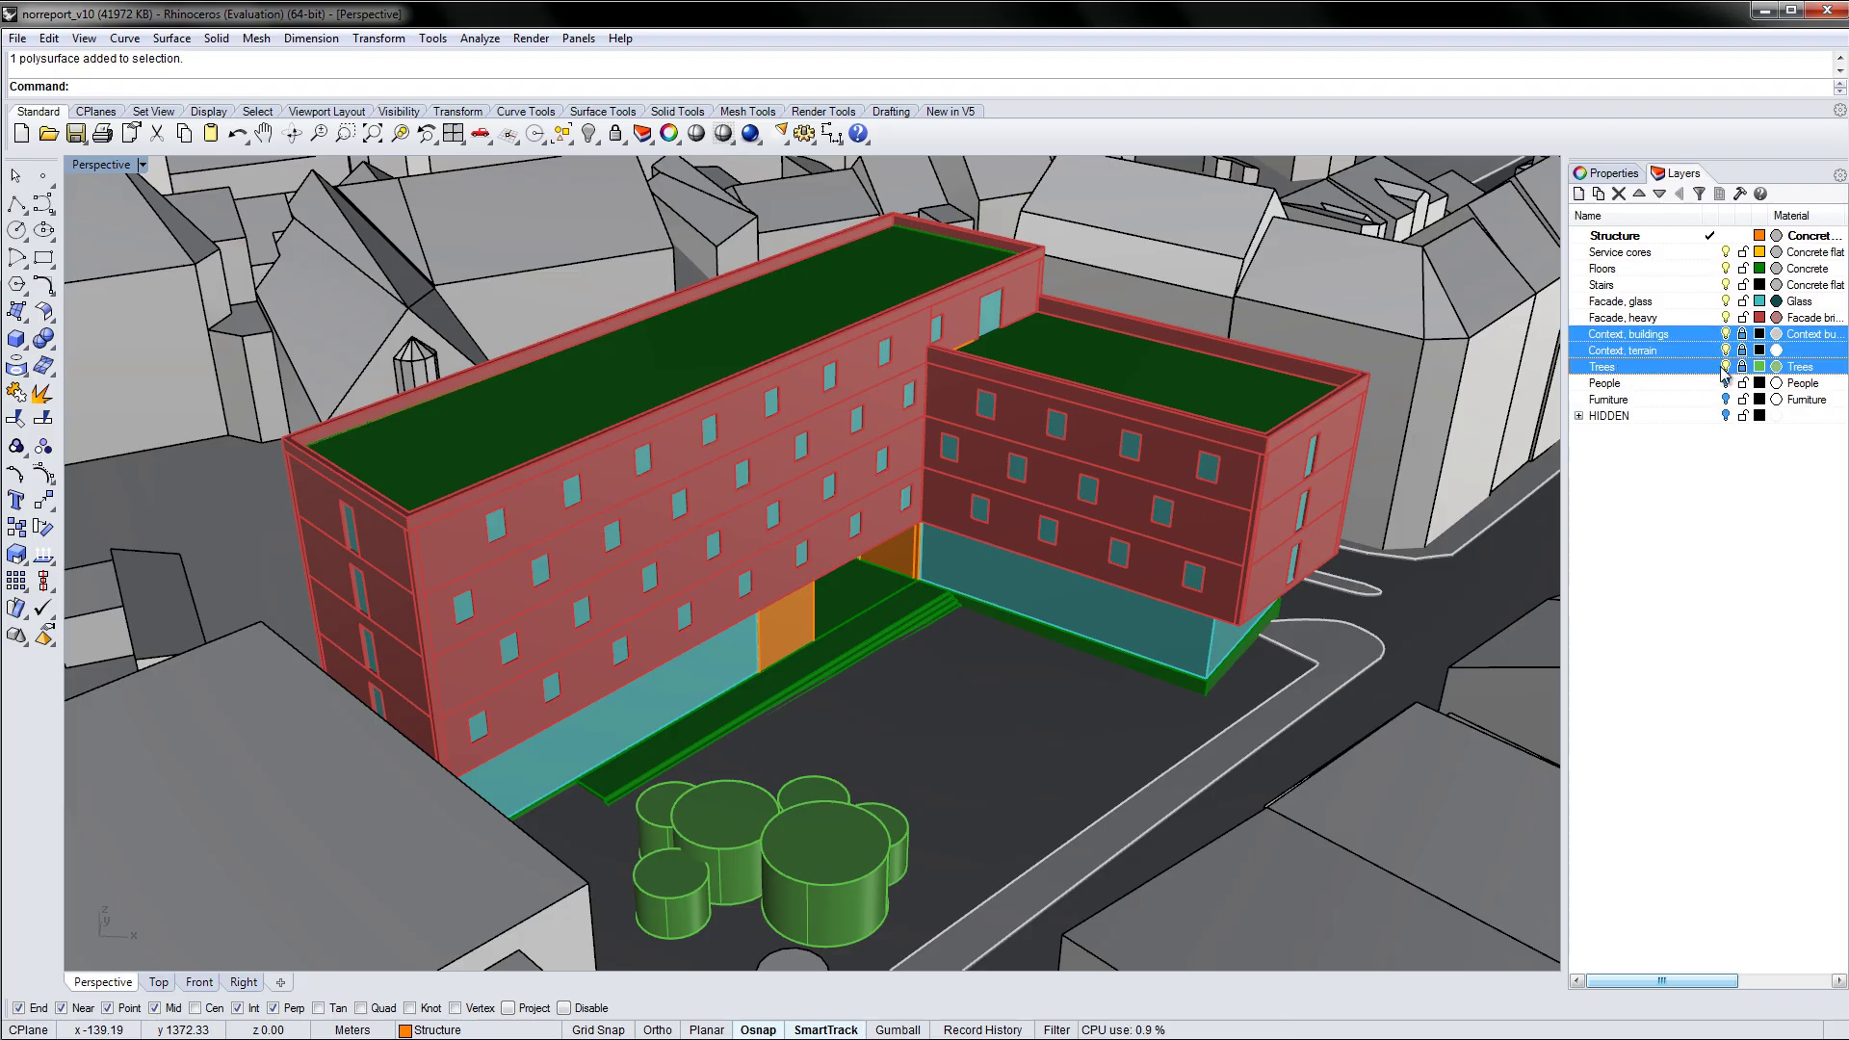
pyautogui.click(1724, 367)
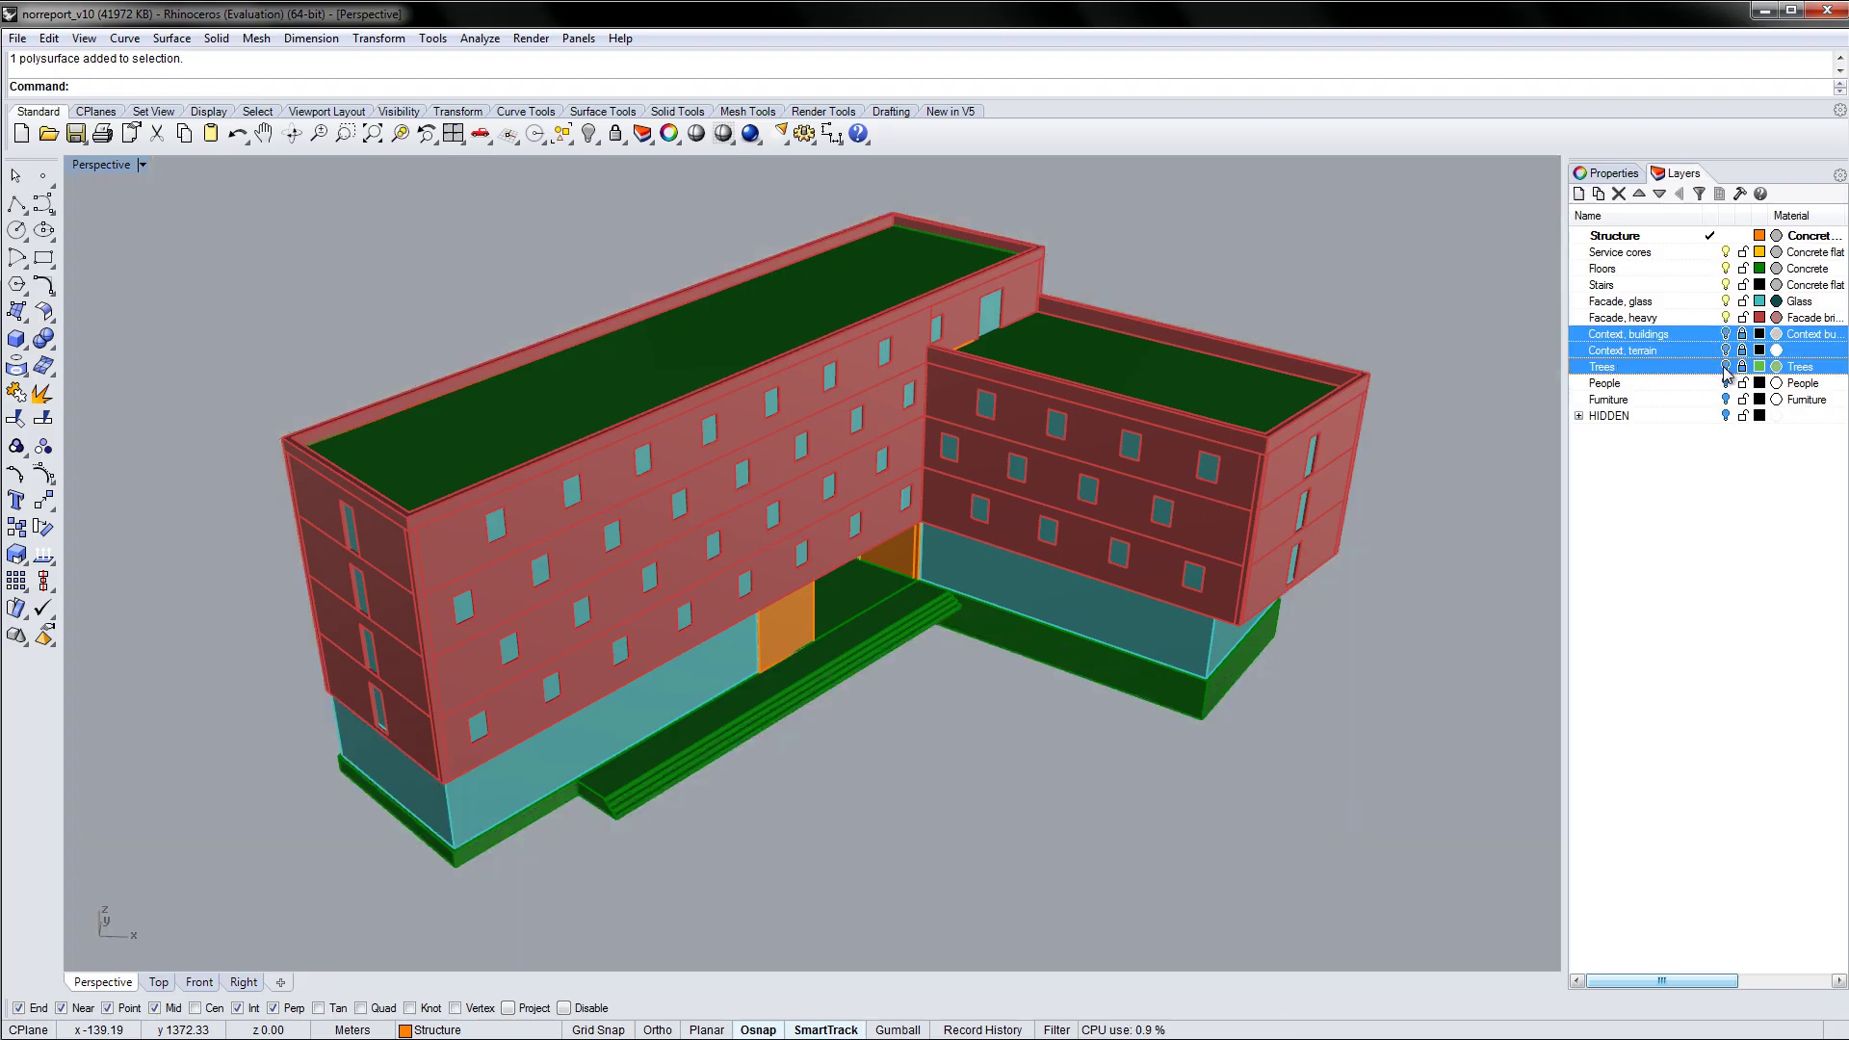
# - Restore the four-viewport layout and window-select the whole building for Section
pyautogui.doubleClick(100, 164)
pyautogui.scroll(2, 378, 325)
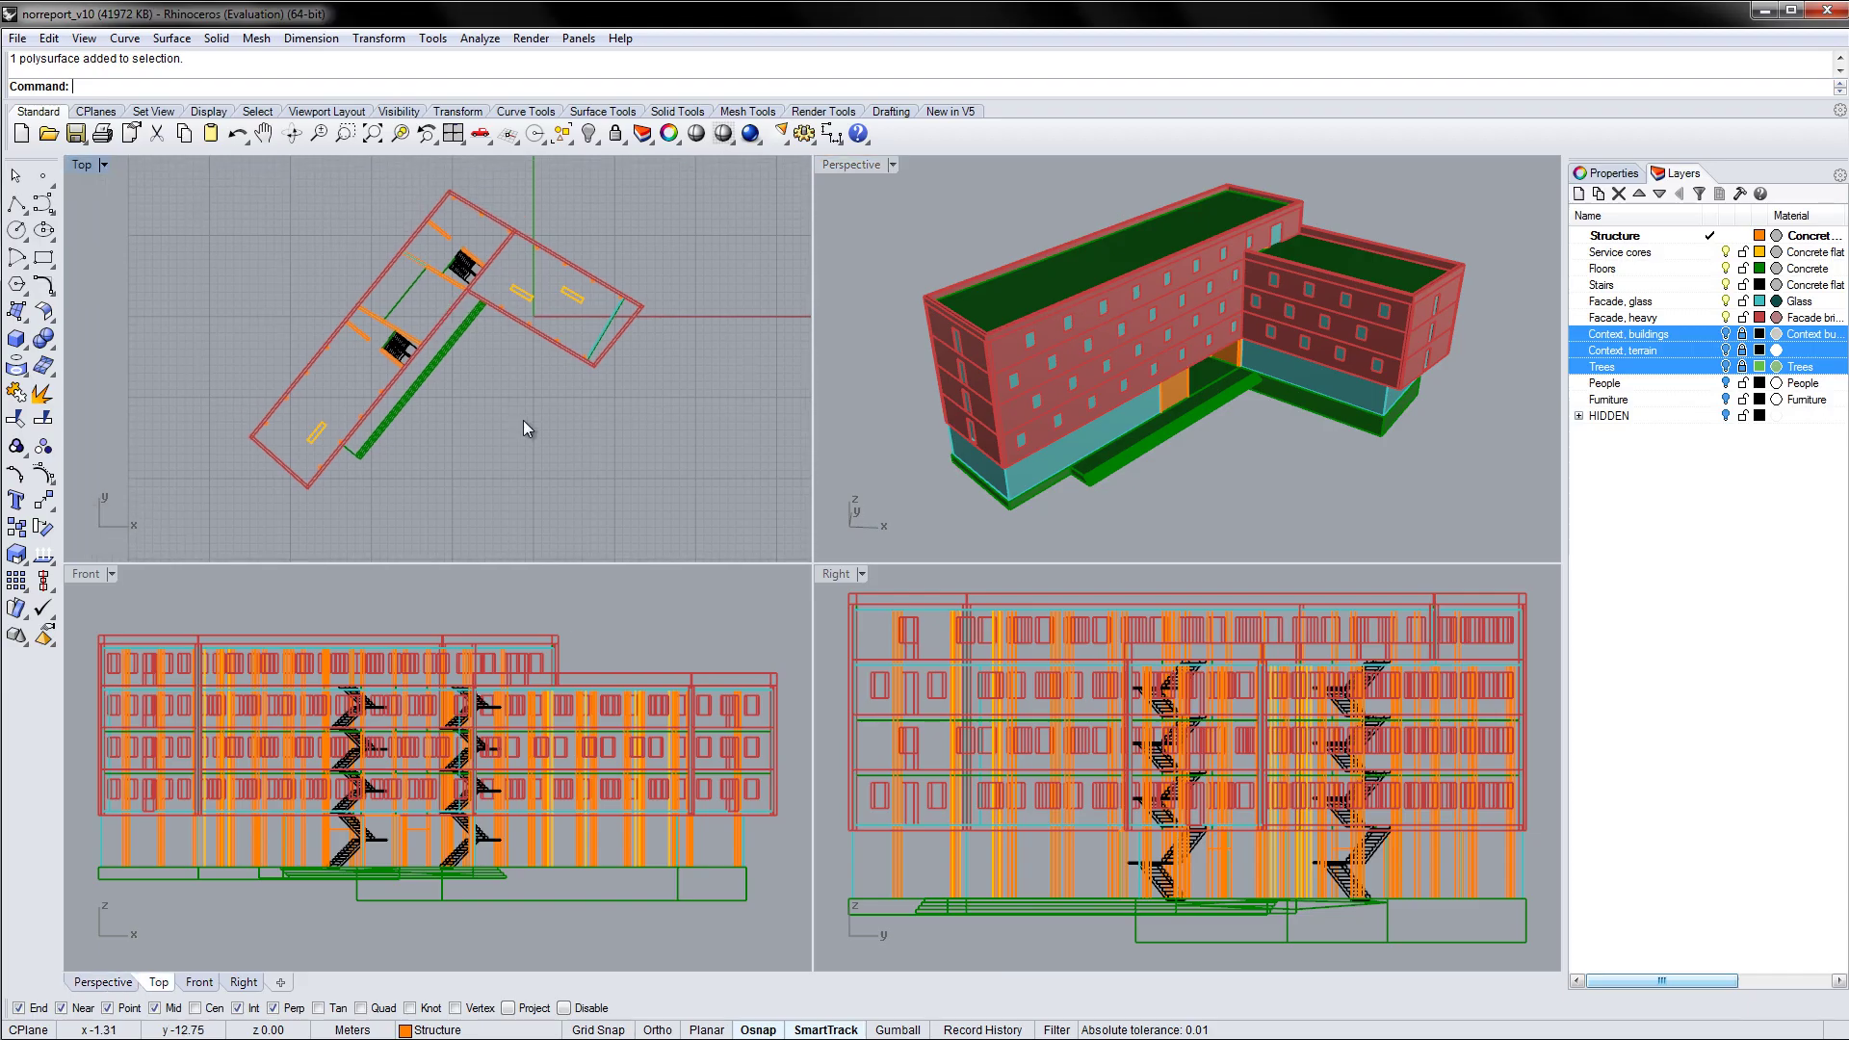
pyautogui.write('Section')
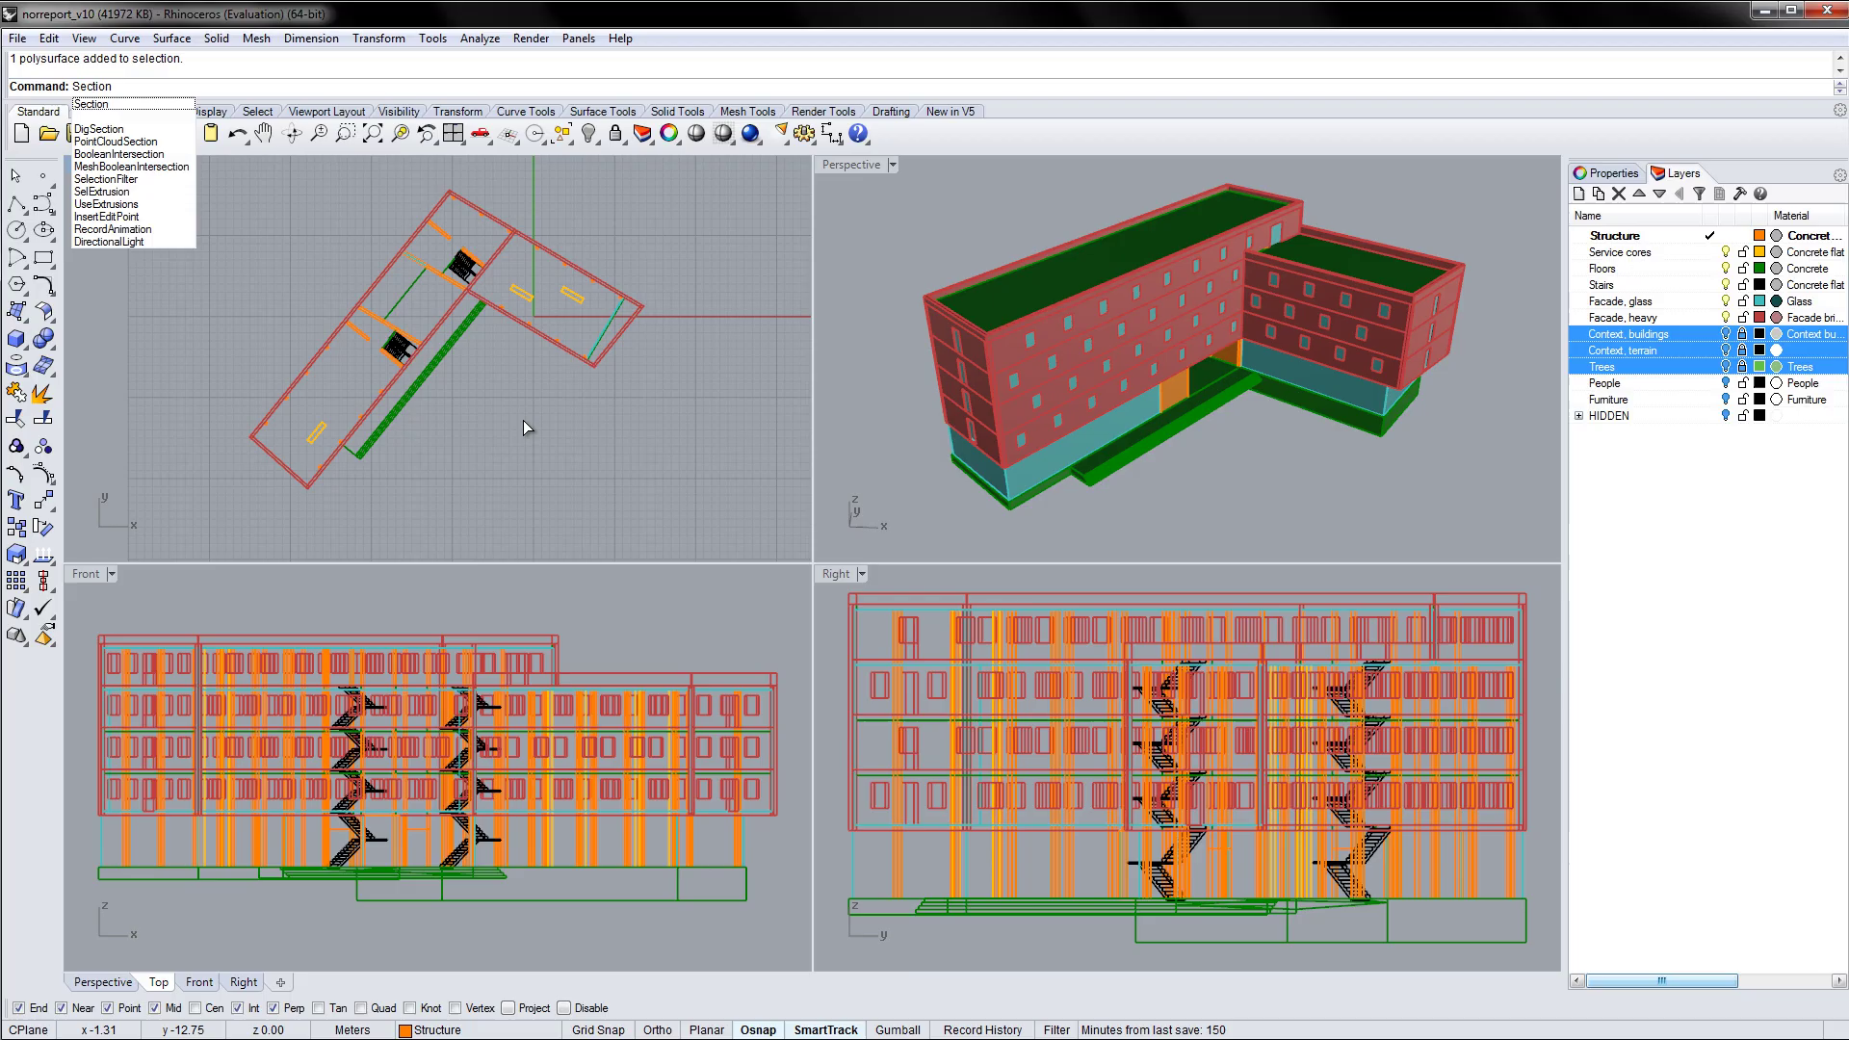
pyautogui.press('Return')
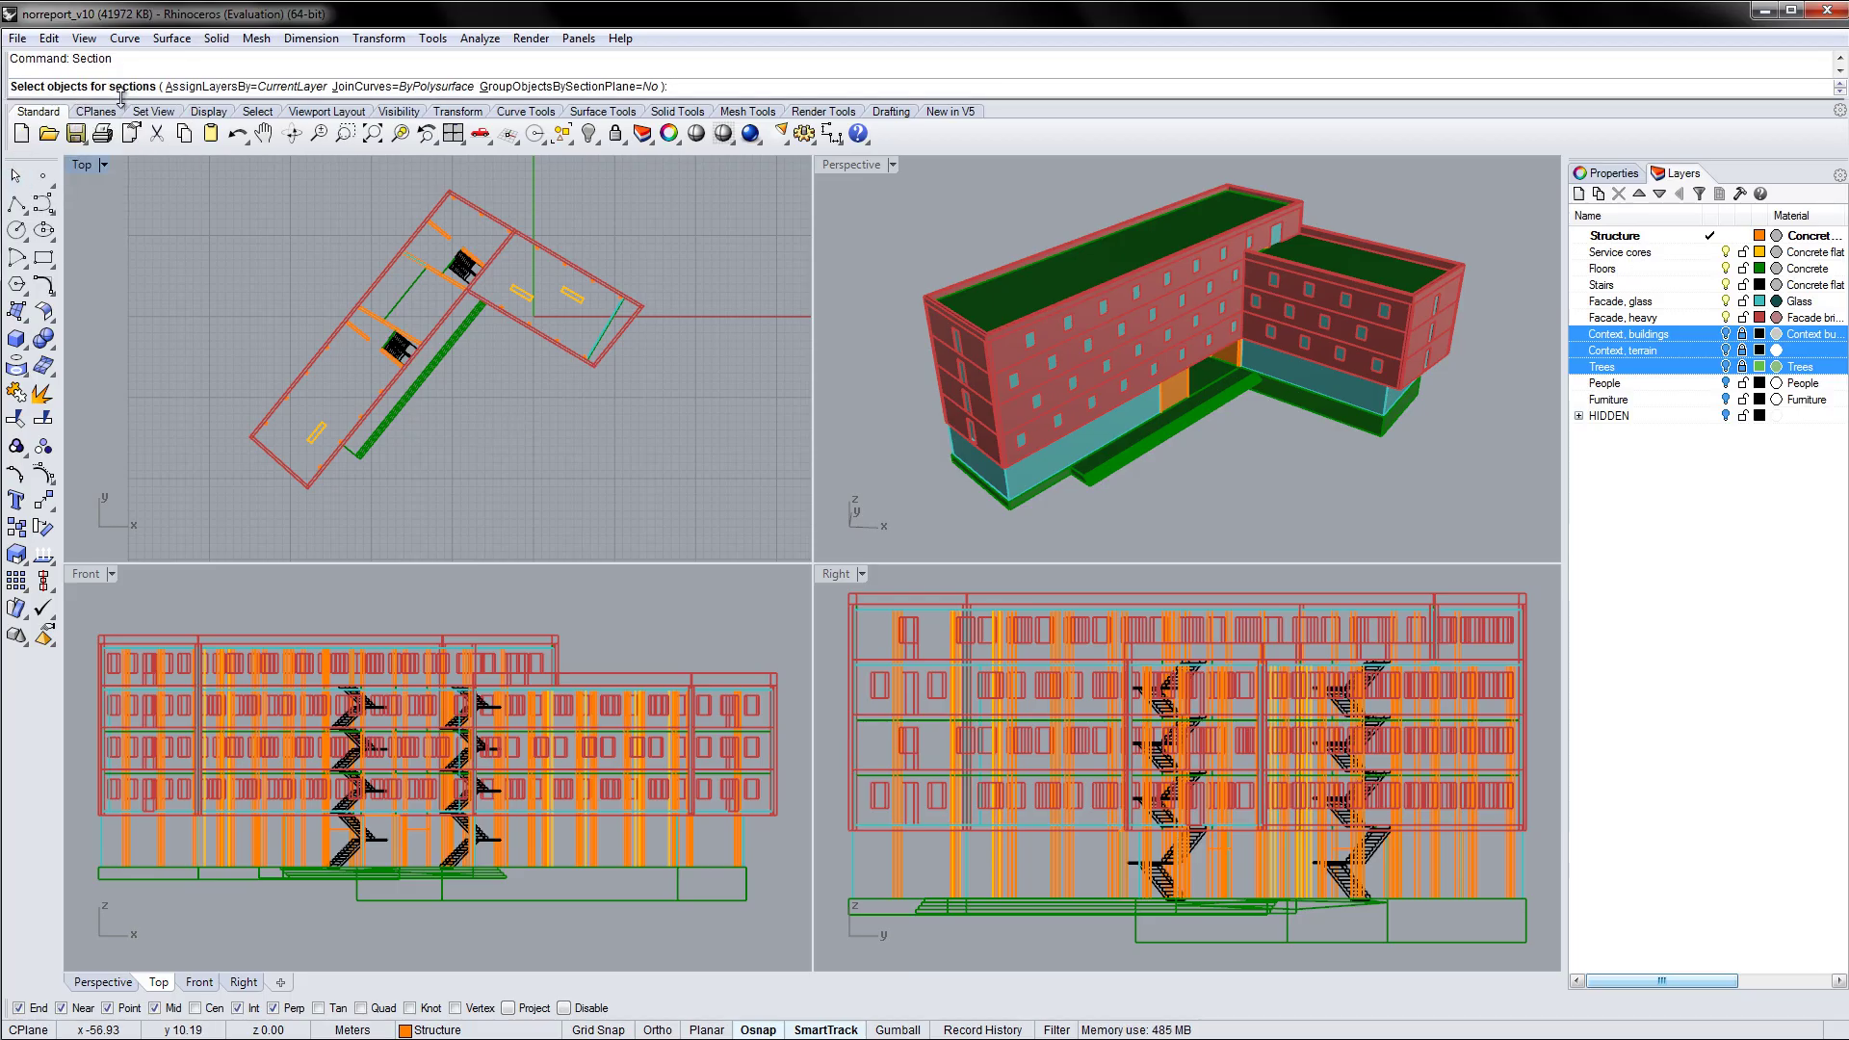
pyautogui.moveTo(177, 170); pyautogui.dragTo(686, 520)
pyautogui.press('Return')
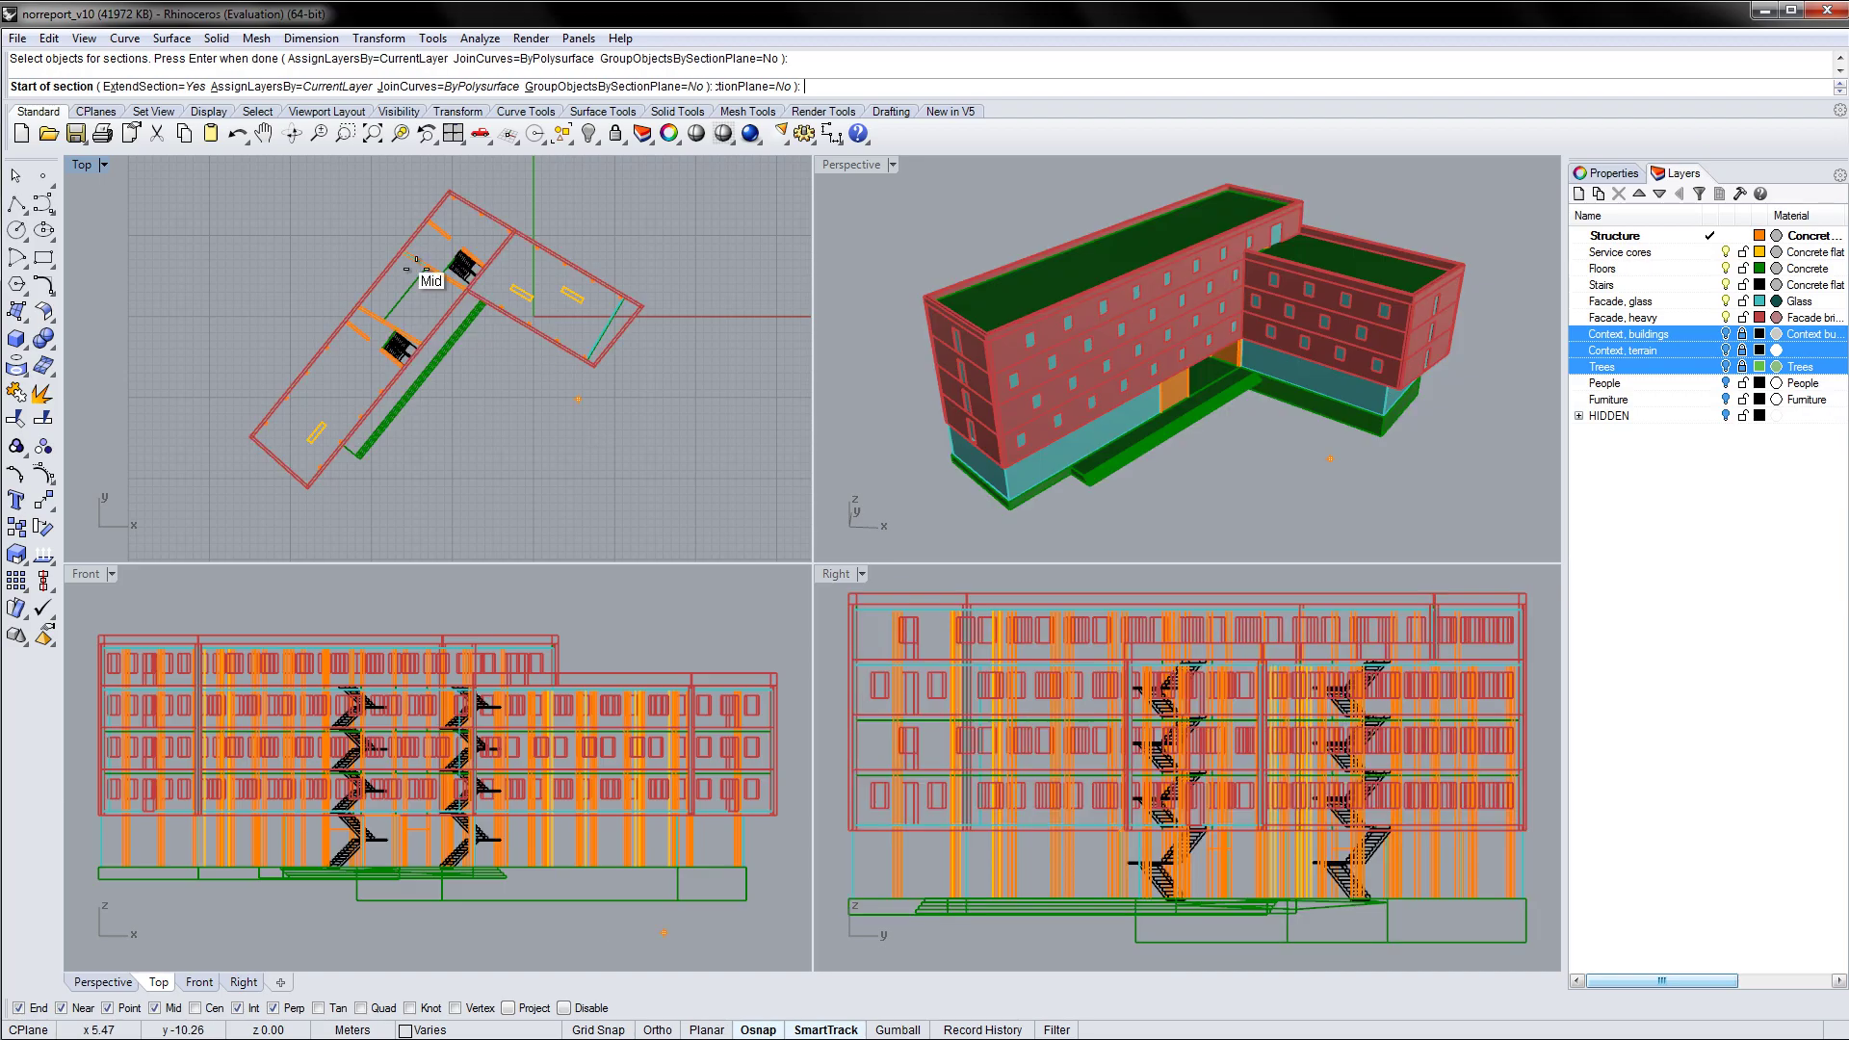
# - Cut section curves along a line across the Top plan, then orbit Perspective toward the front
pyautogui.click(390, 228)
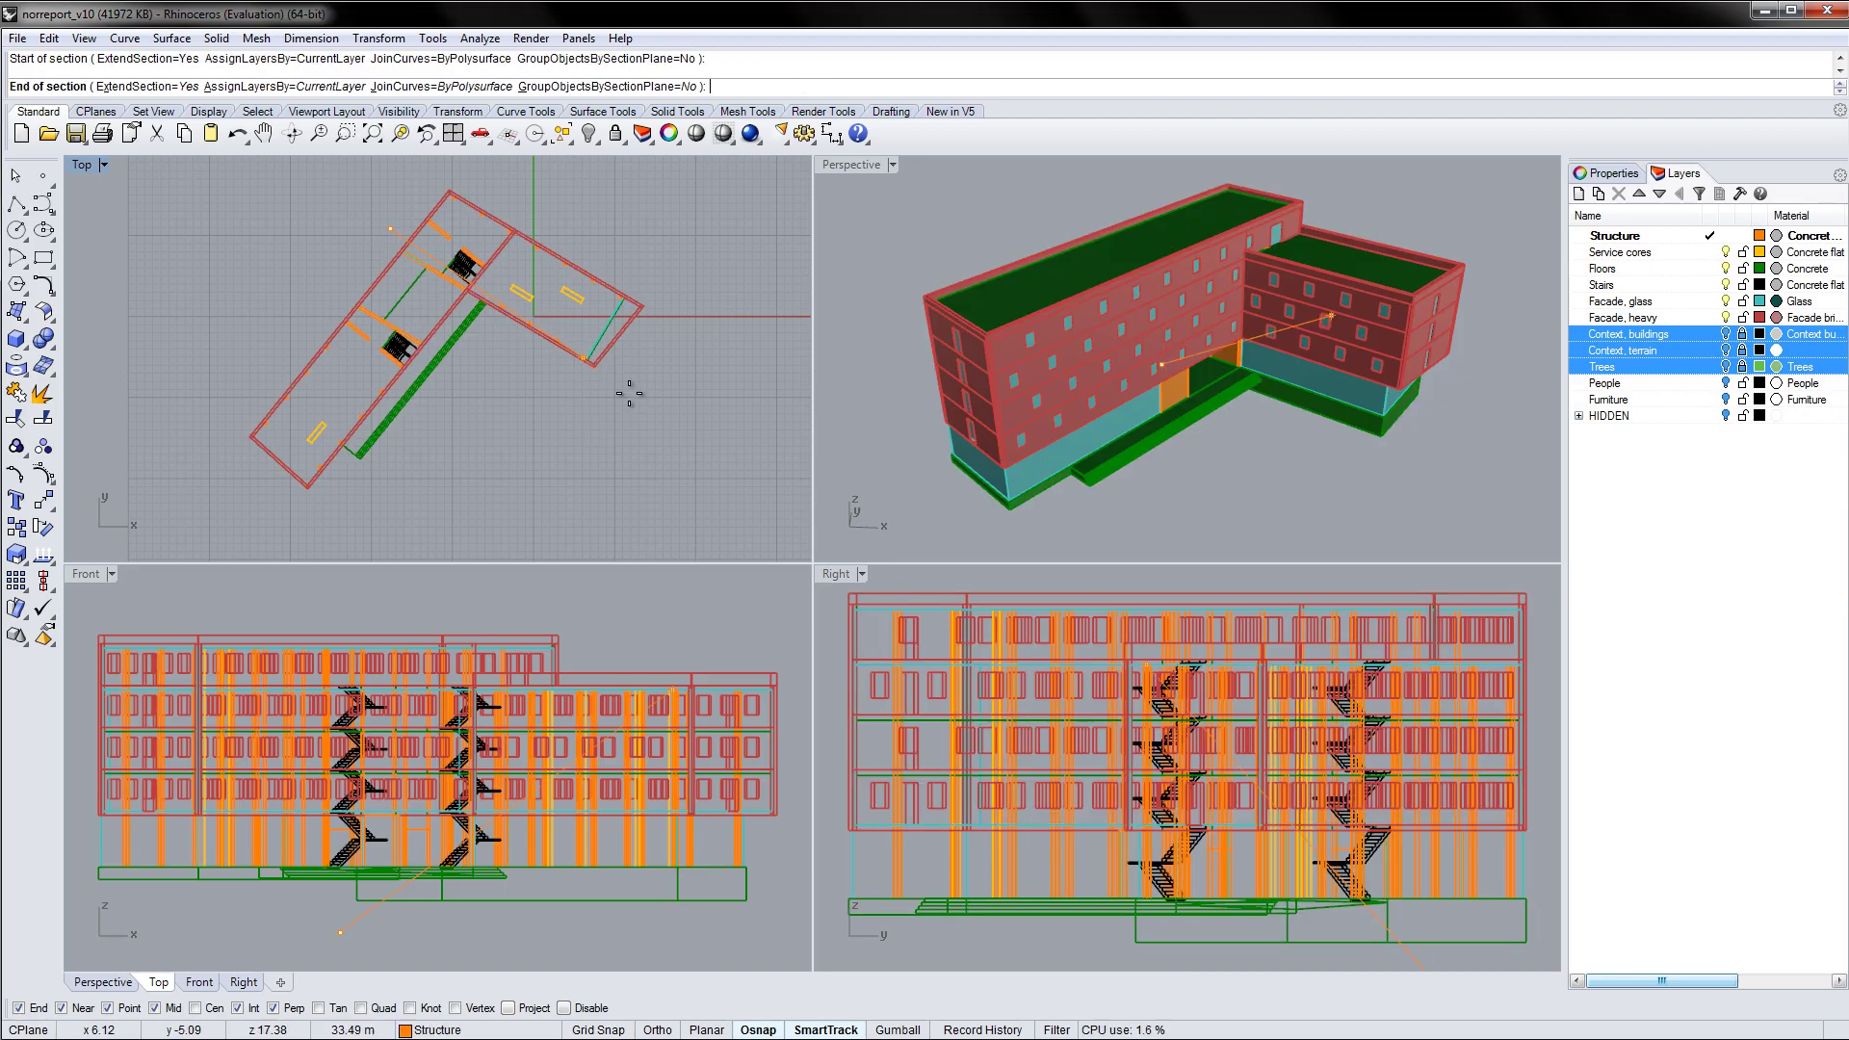
pyautogui.click(691, 390)
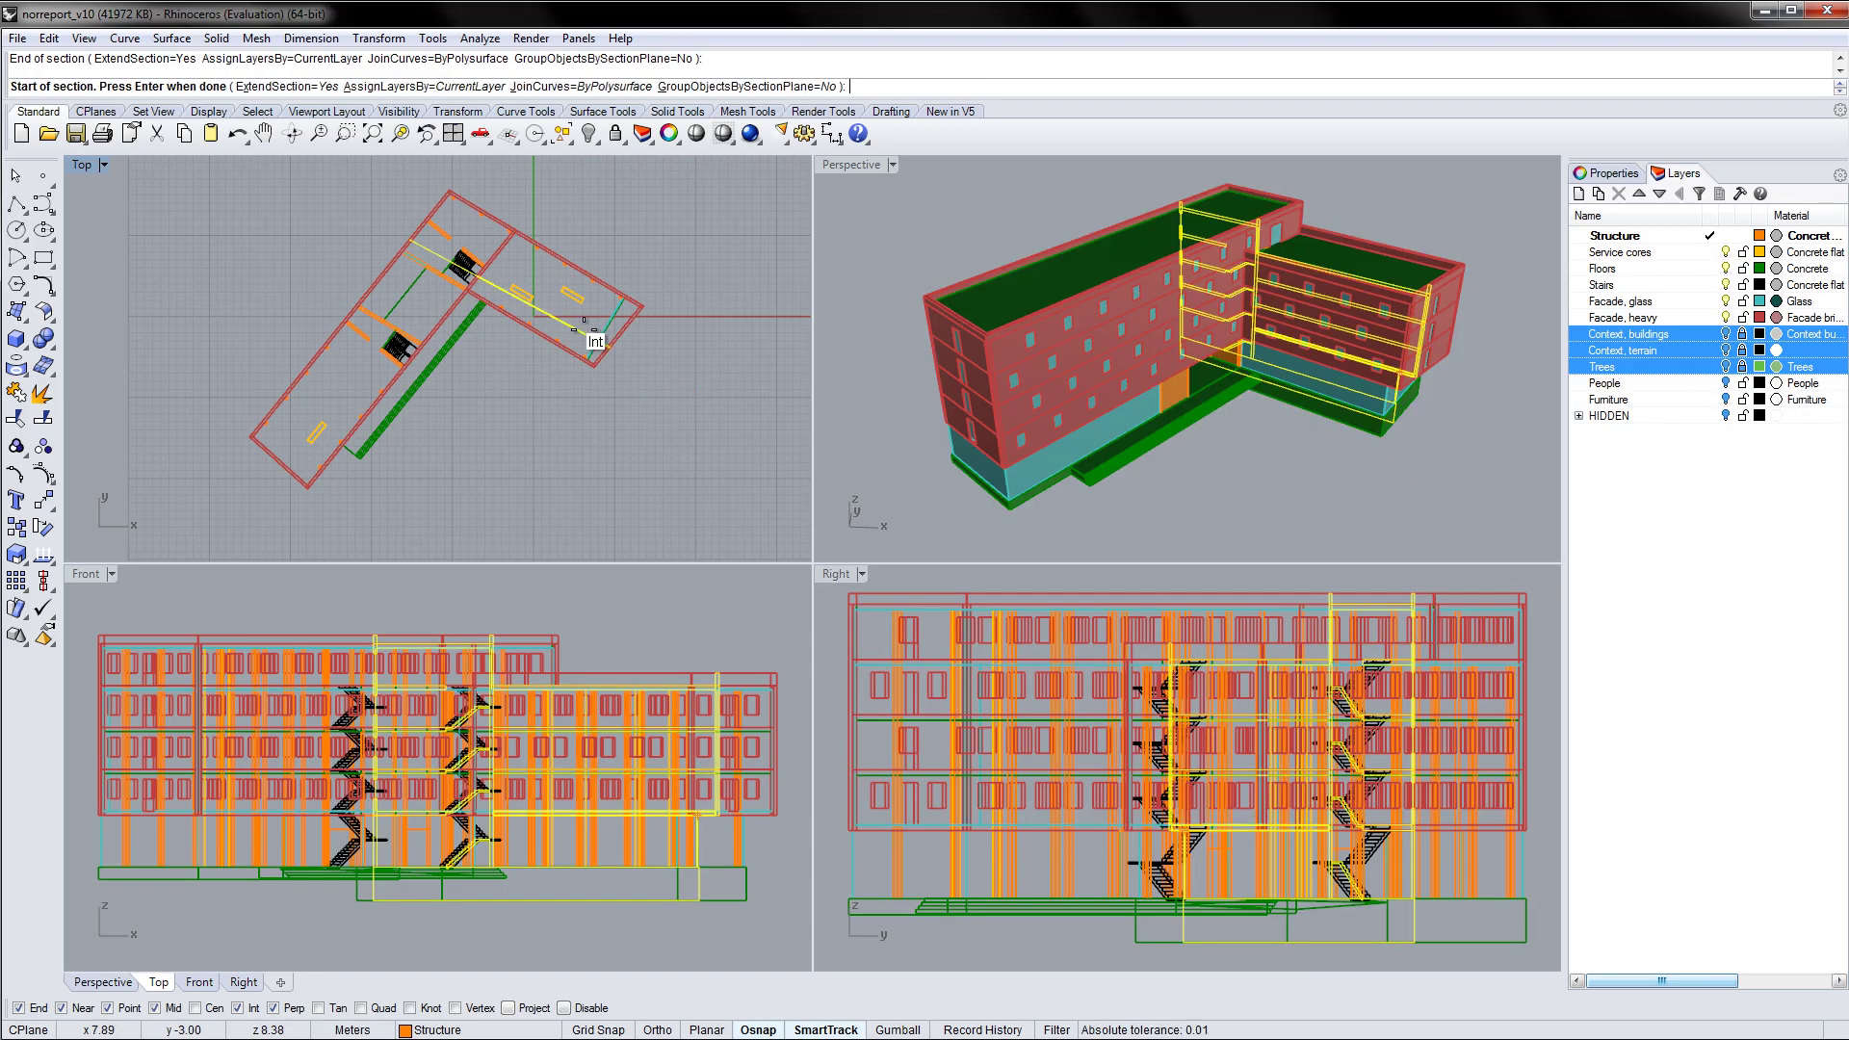
pyautogui.press('Return')
pyautogui.click(1284, 376)
pyautogui.moveTo(1284, 376); pyautogui.dragTo(1228, 384, button='right')
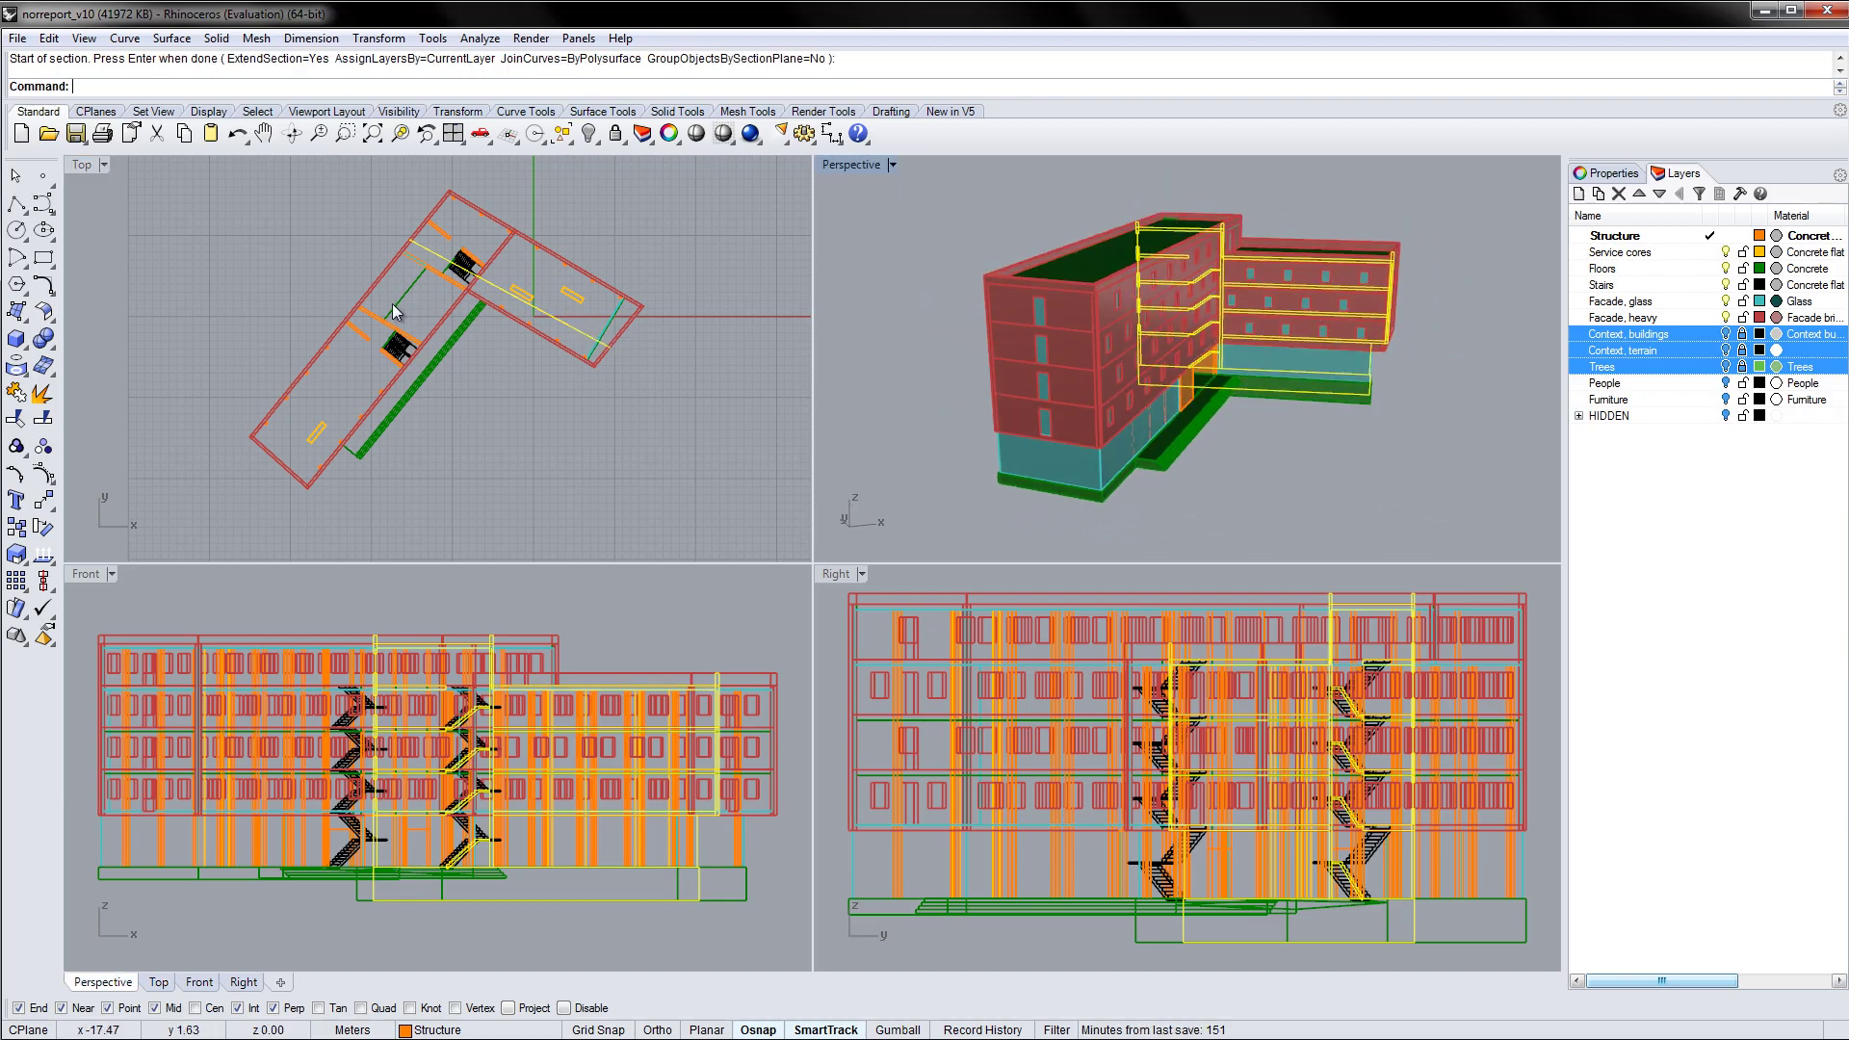
pyautogui.scroll(5, 395, 310)
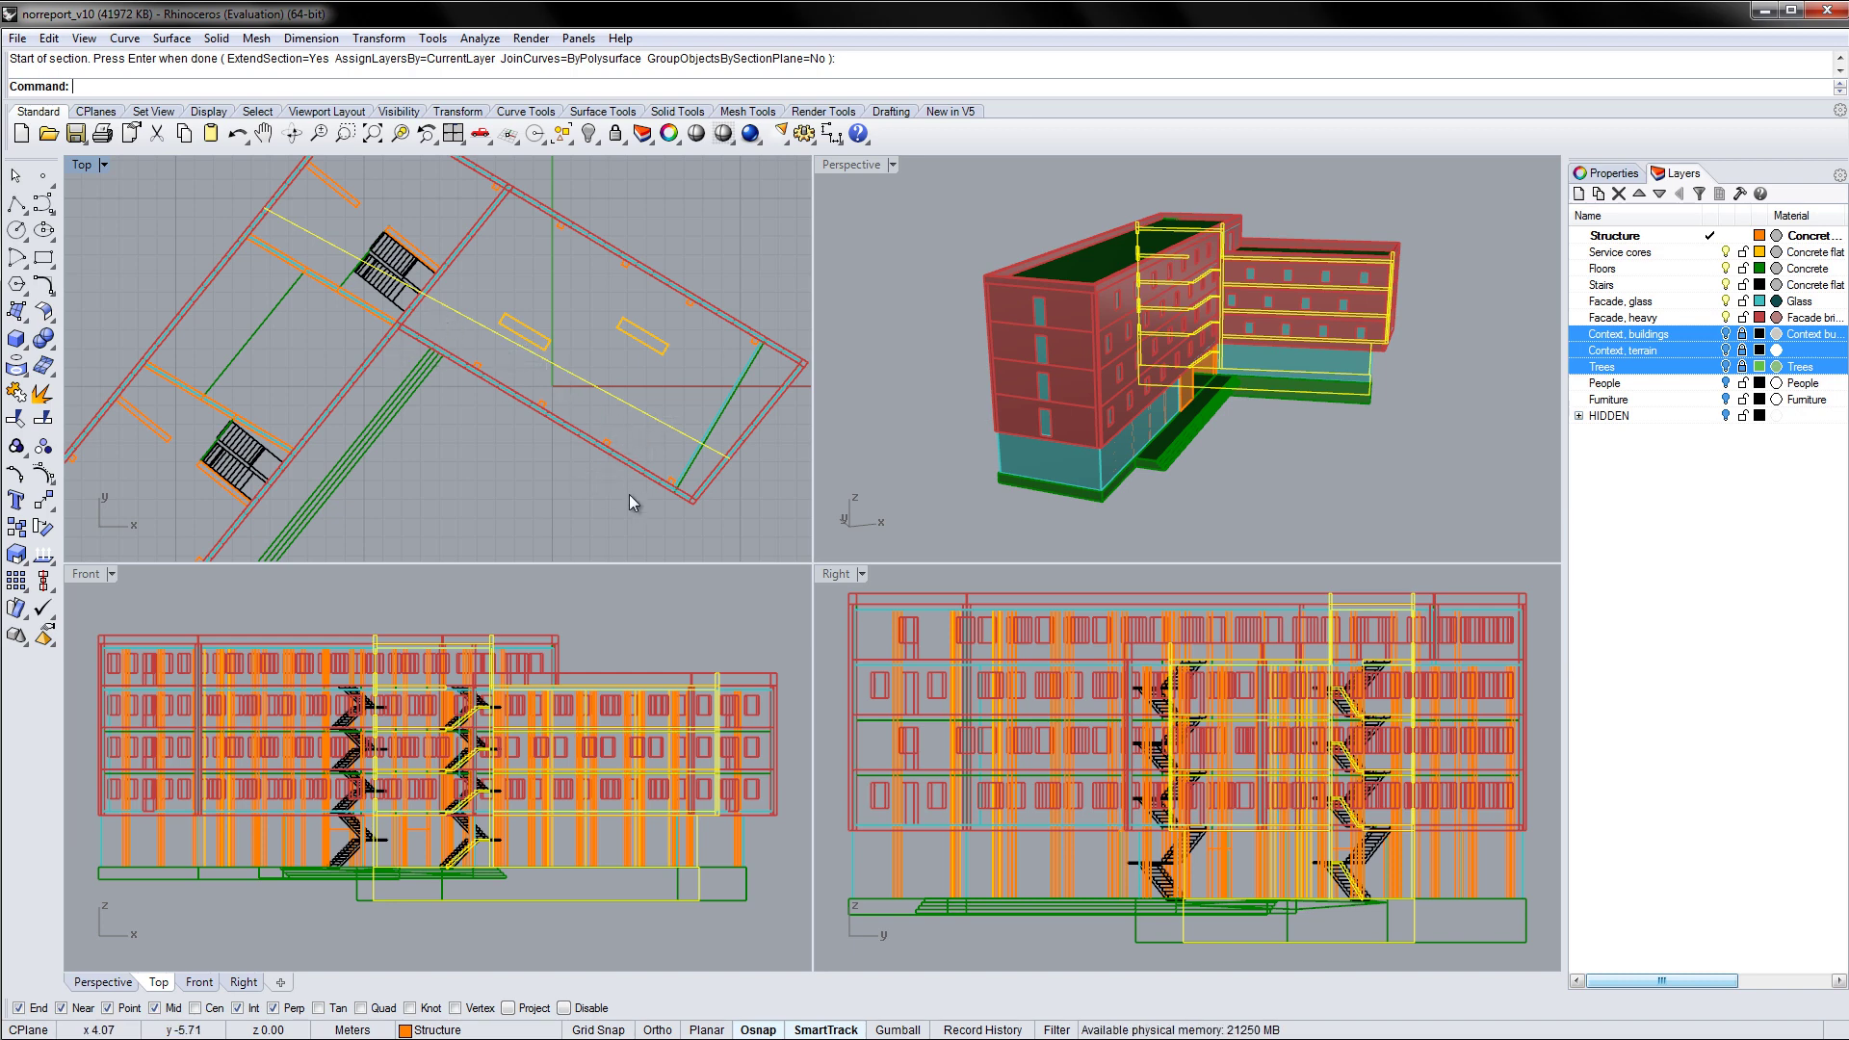
# - Delete the section curves and deselect the three context layers
pyautogui.press('Delete')
pyautogui.moveTo(616, 483); pyautogui.dragTo(597, 463, button='right')
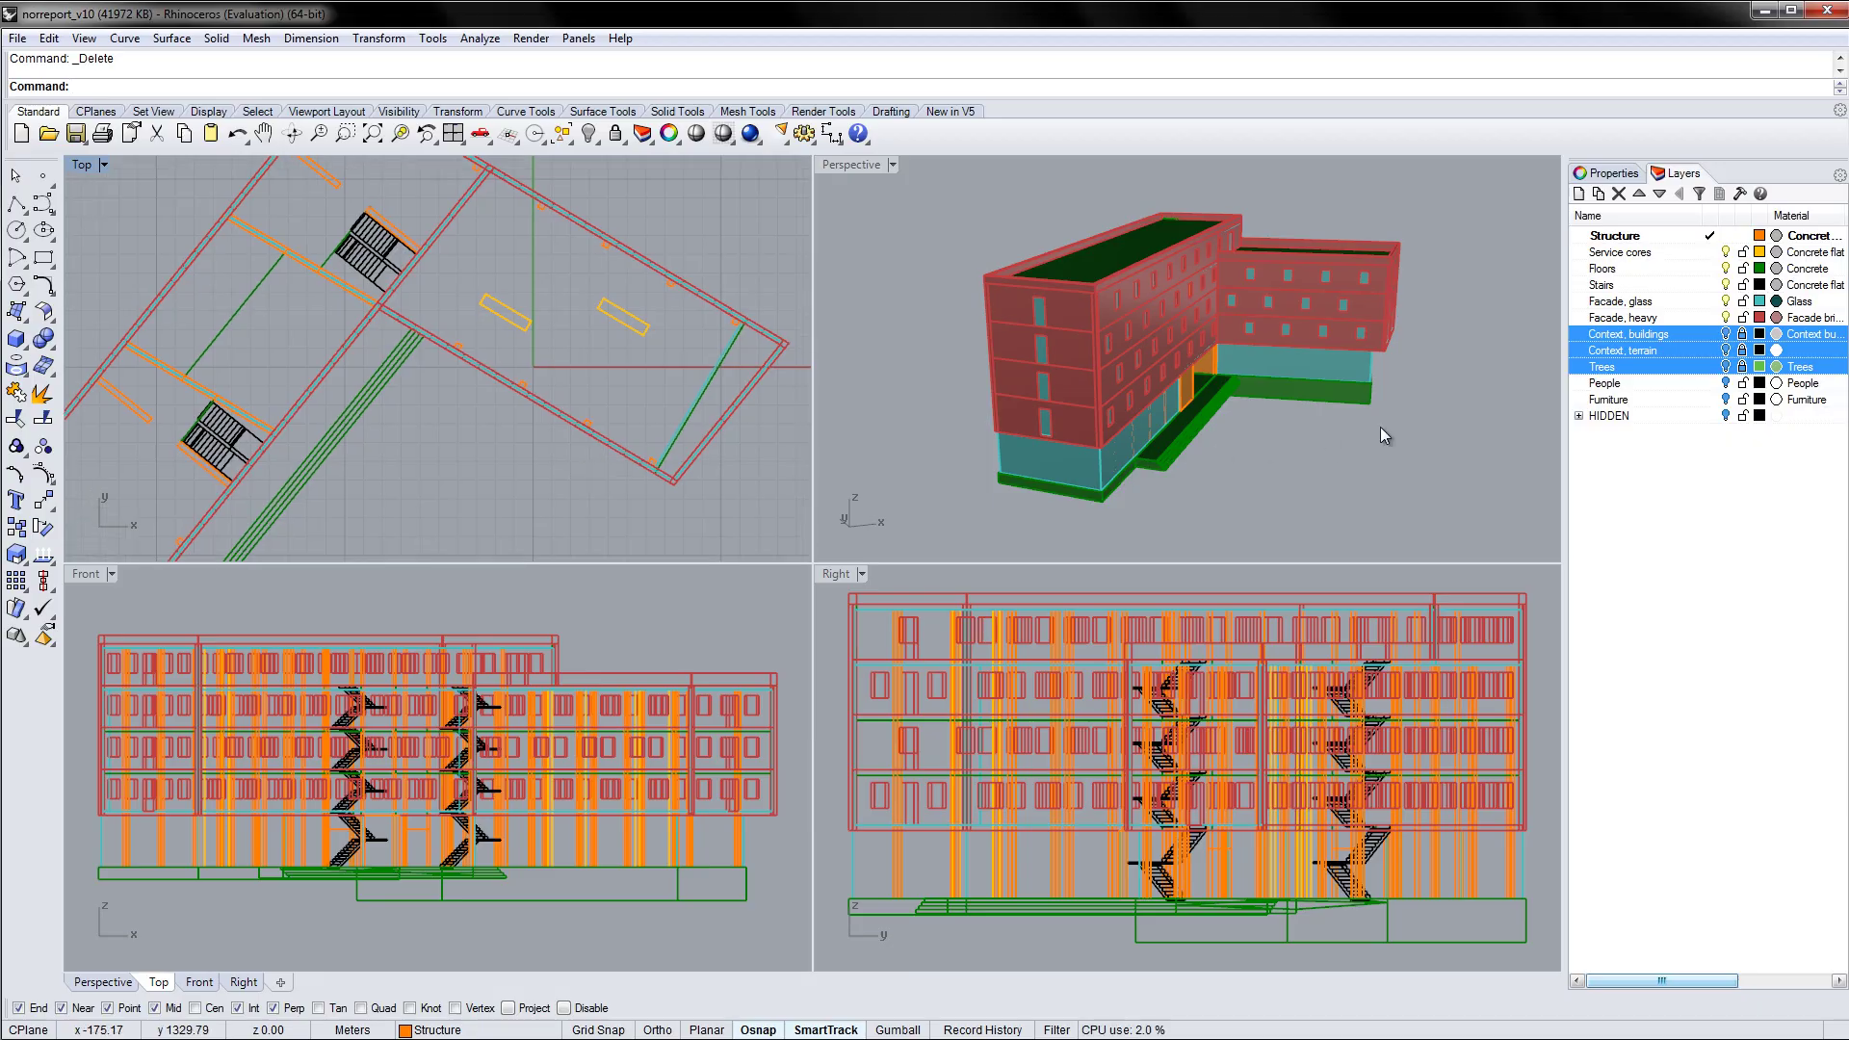
pyautogui.click(1692, 500)
# - Create a new layer named 'Section guide' and make it the current layer
pyautogui.click(1578, 194)
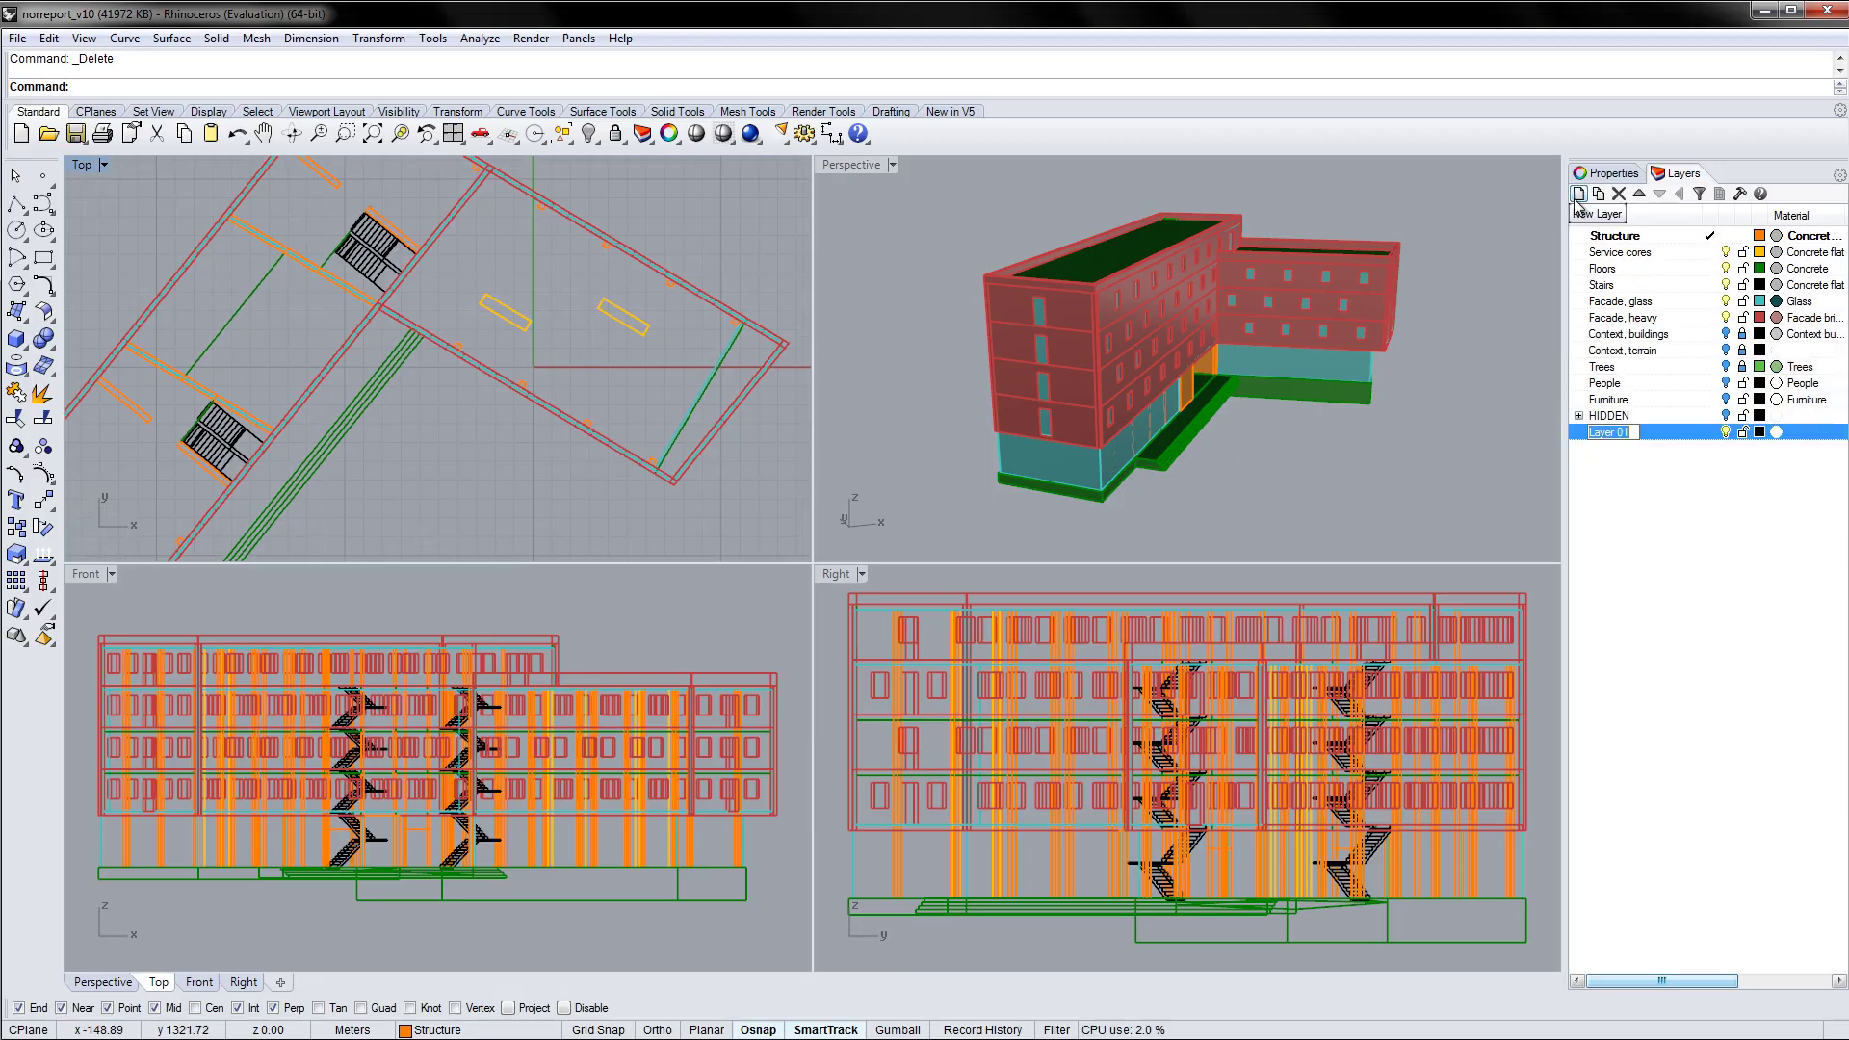
pyautogui.write('Sectio')
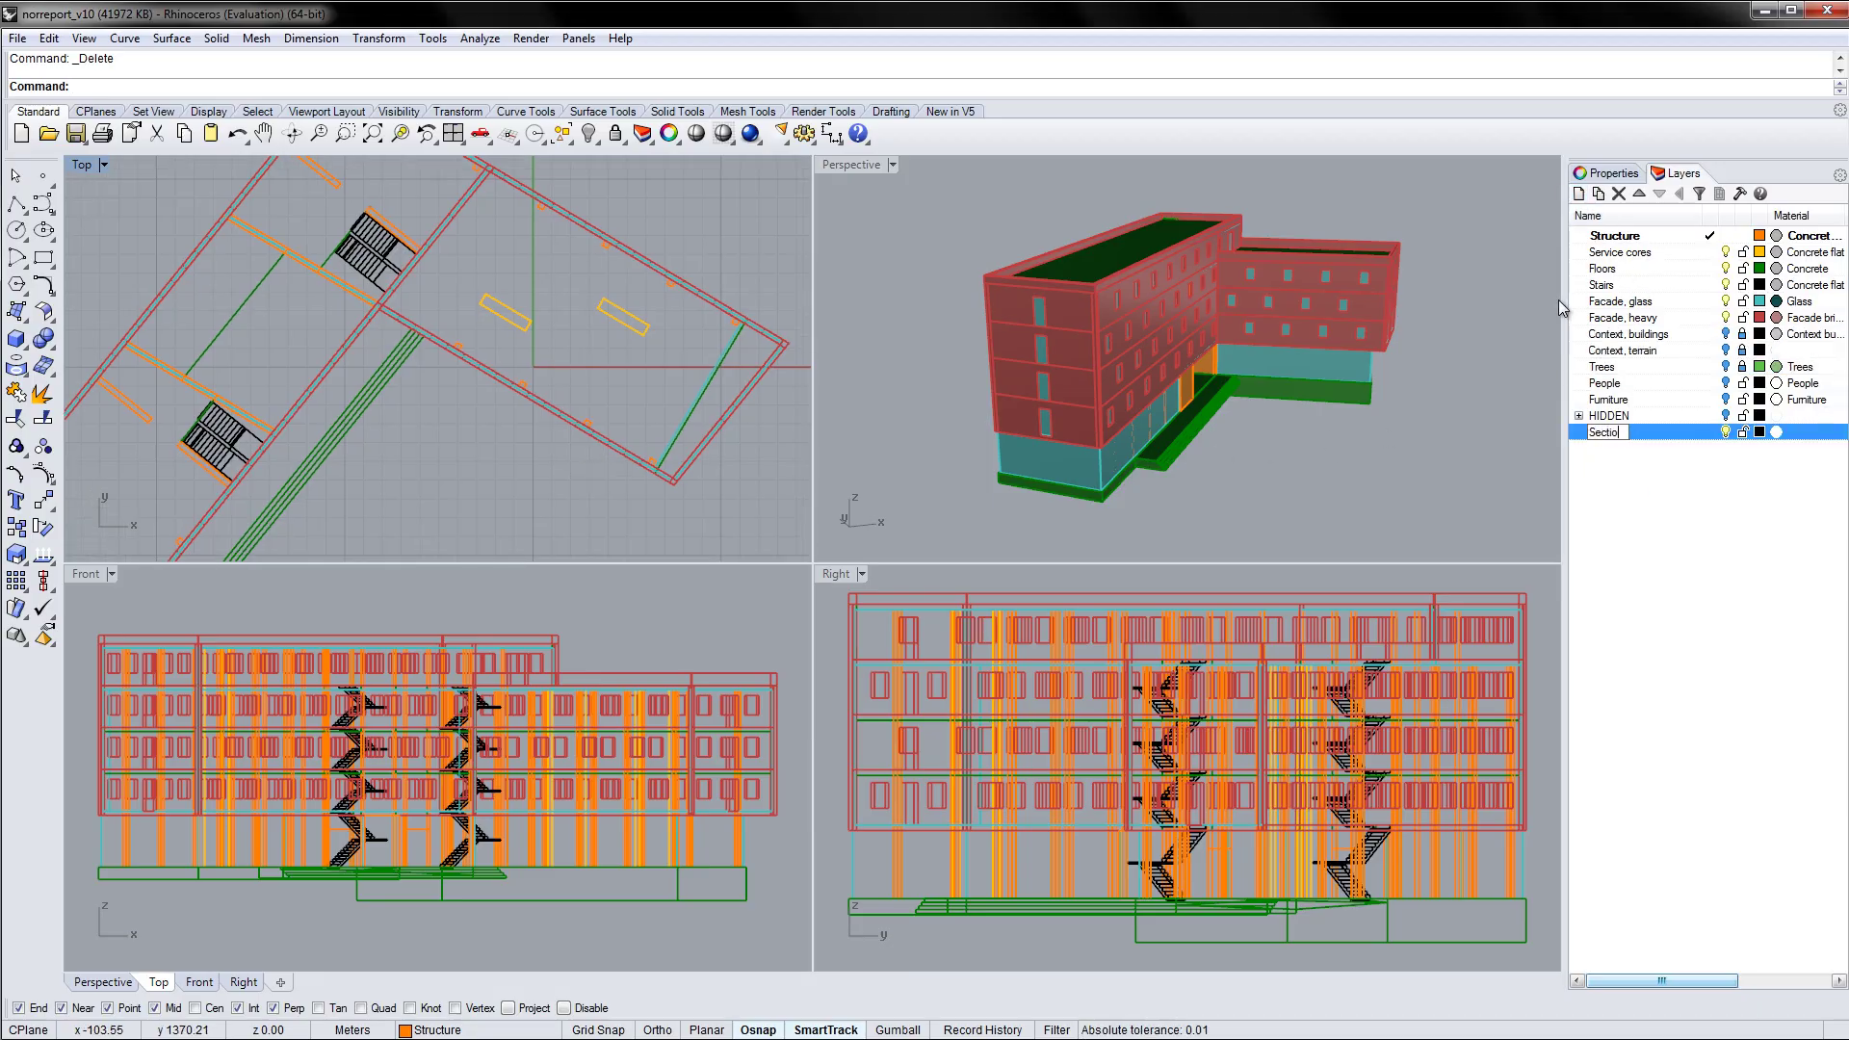
pyautogui.write('n guide')
pyautogui.press('Return')
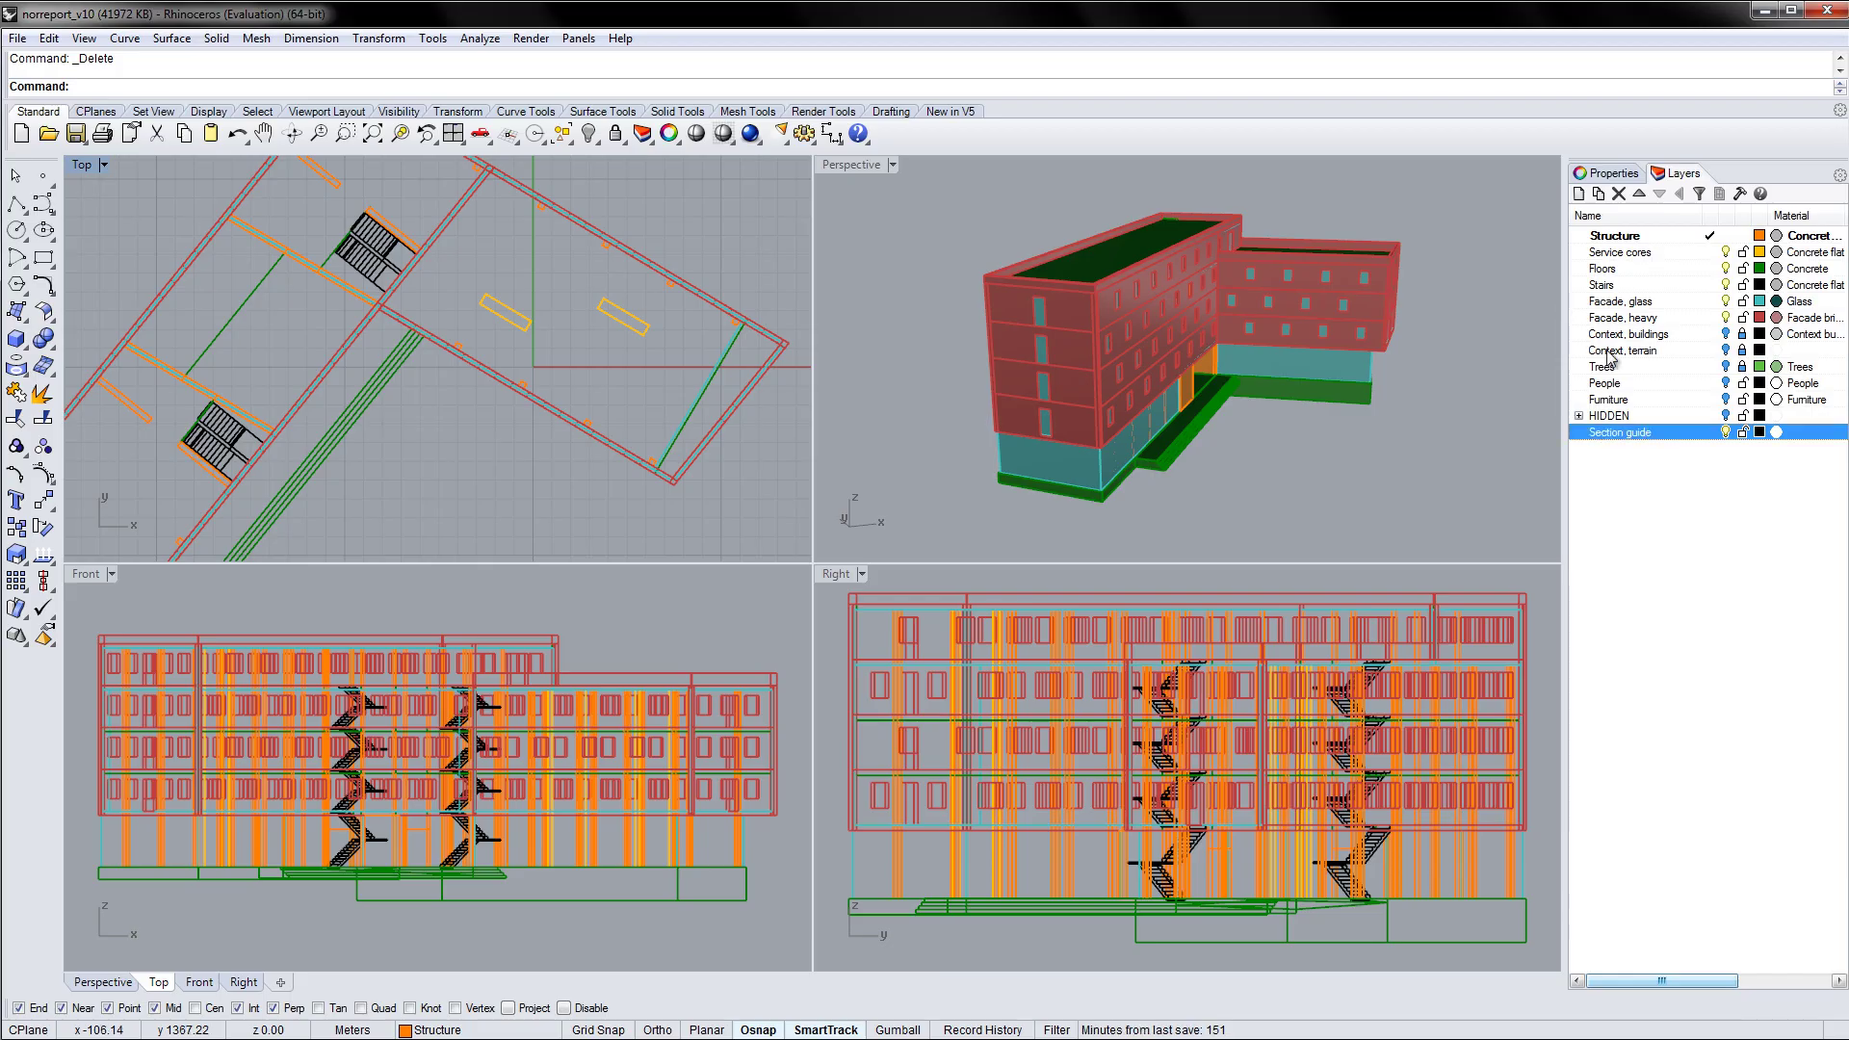
pyautogui.doubleClick(1684, 433)
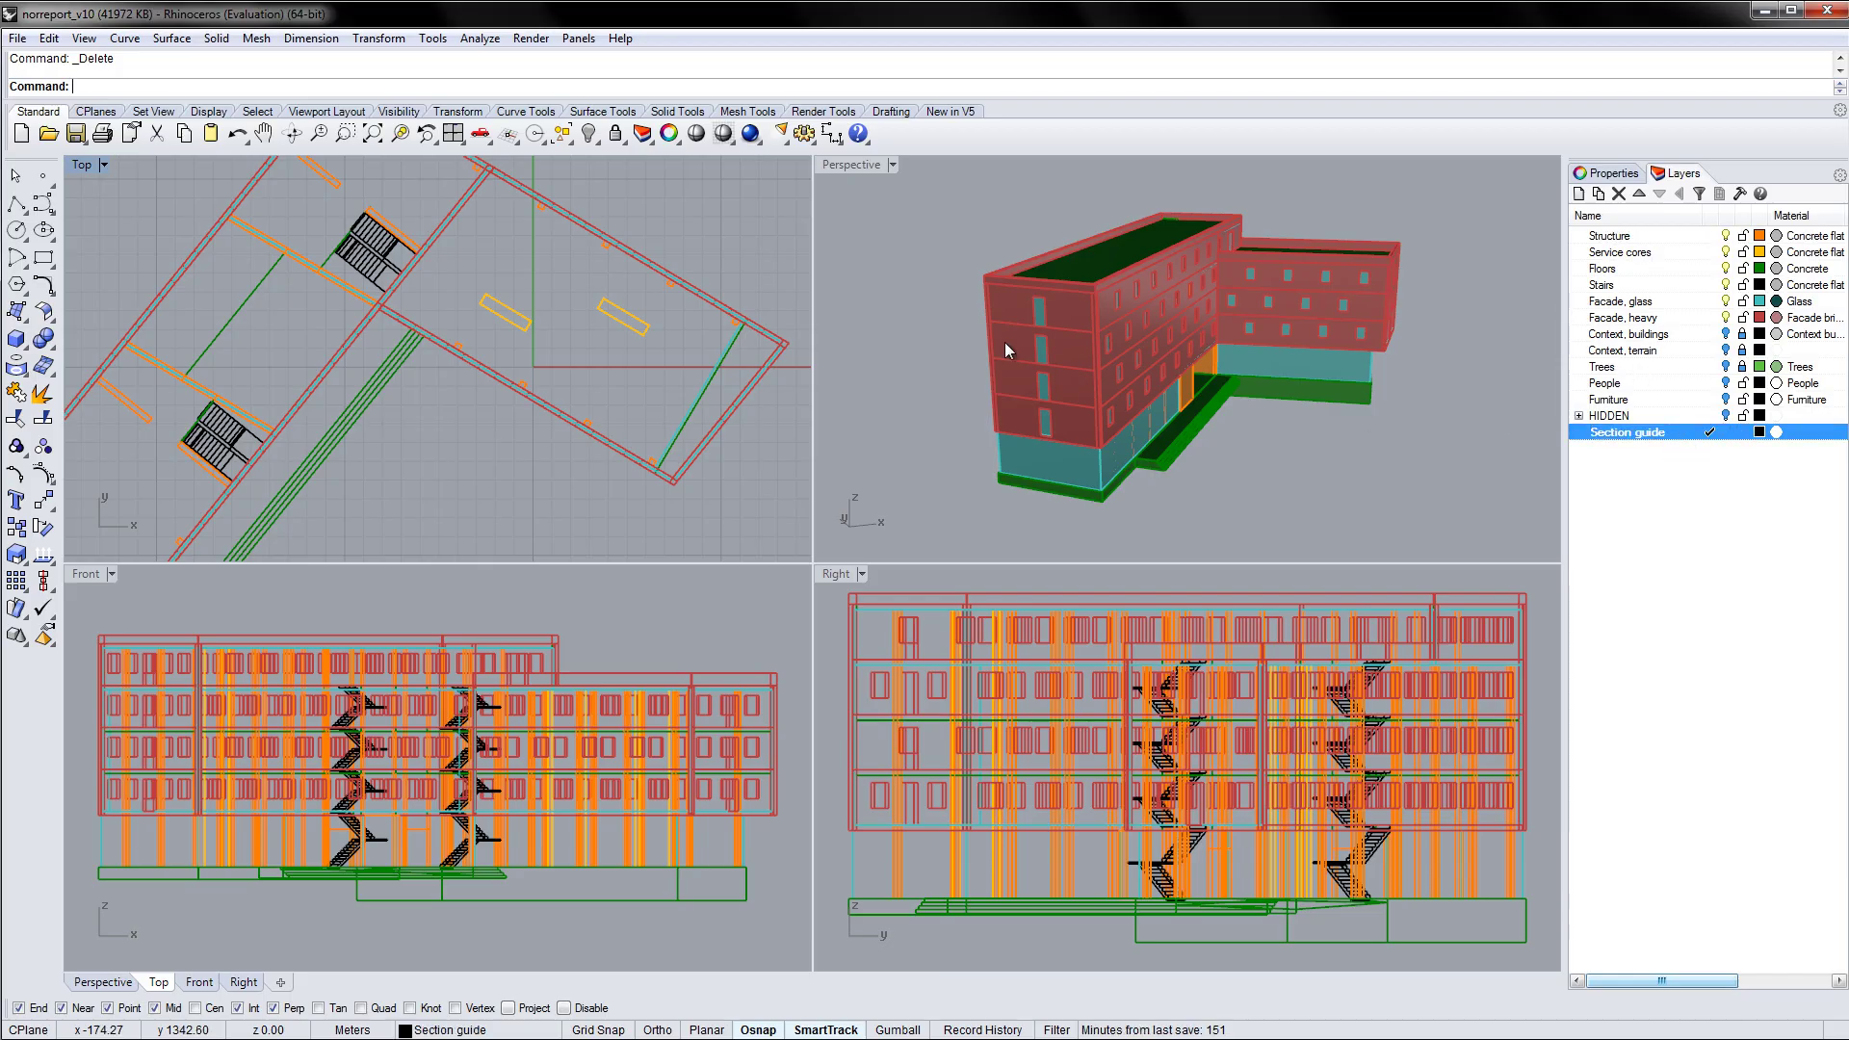
pyautogui.click(43, 205)
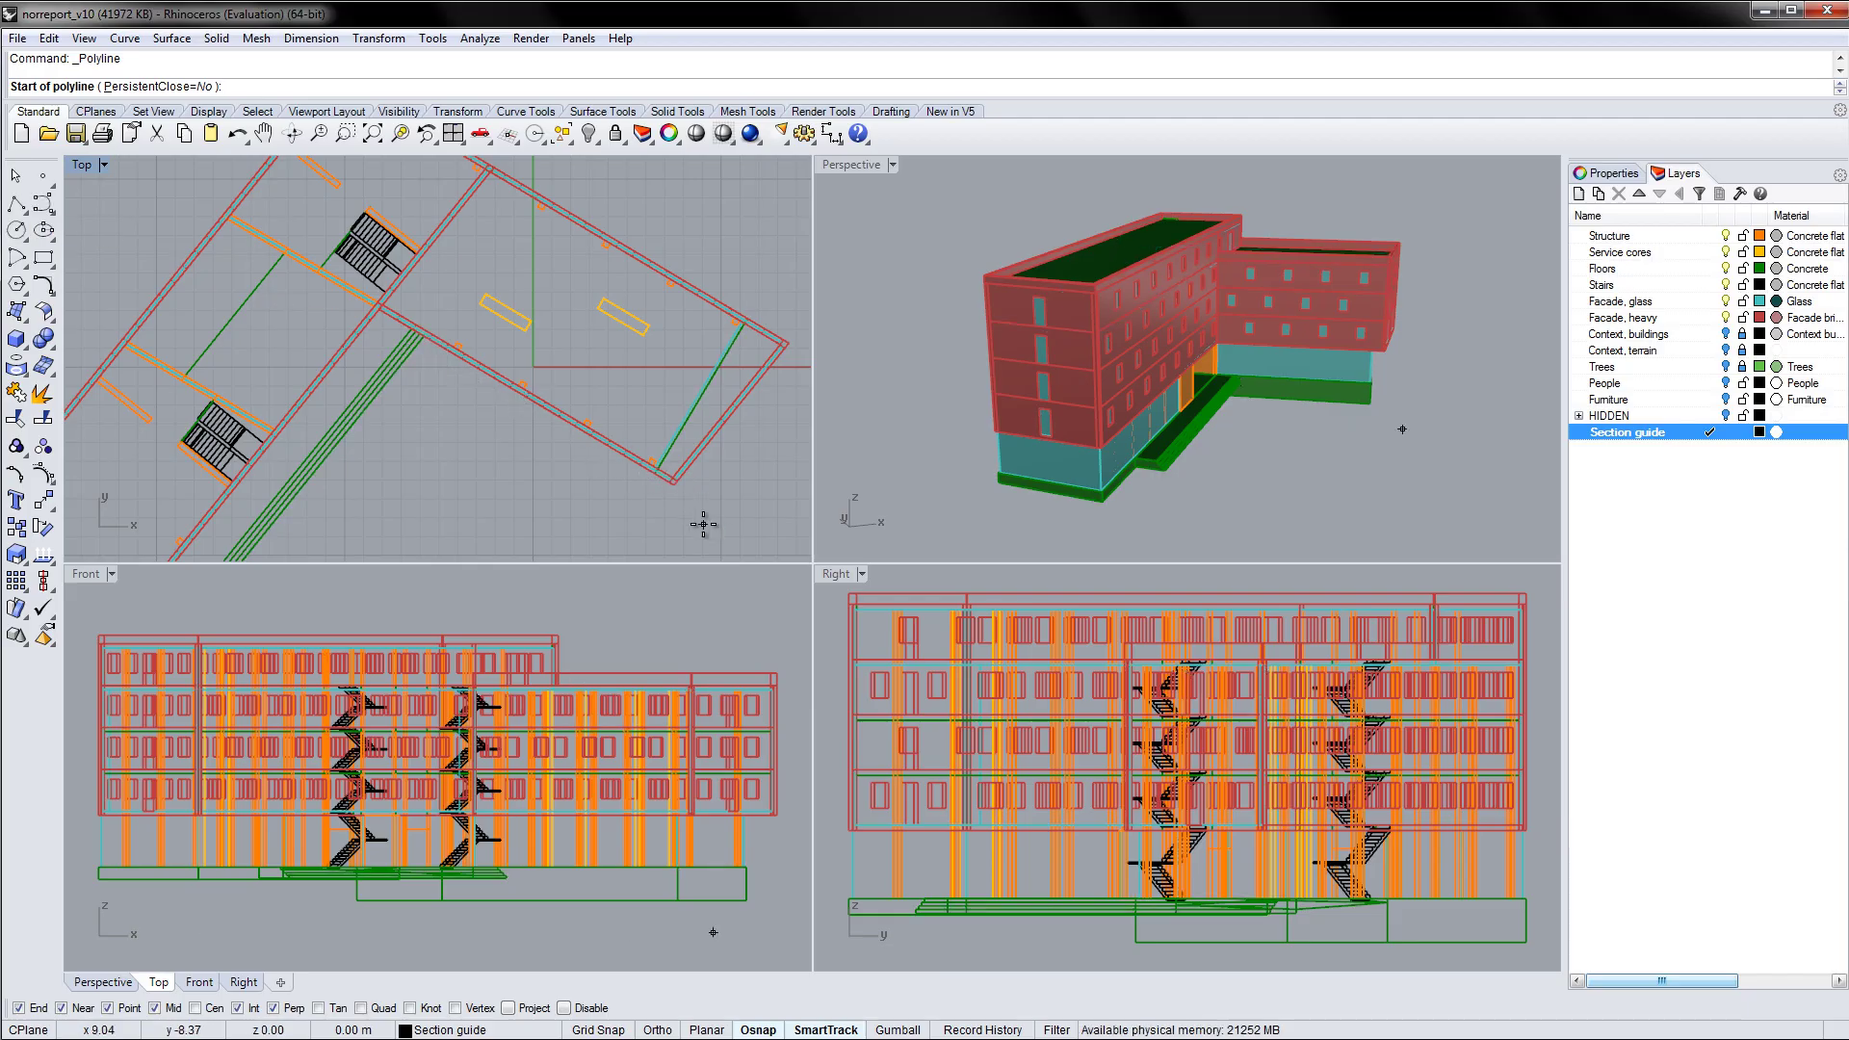
# - With Project osnap on, draw a two-point guide polyline from the building corner along the wing
pyautogui.click(508, 1007)
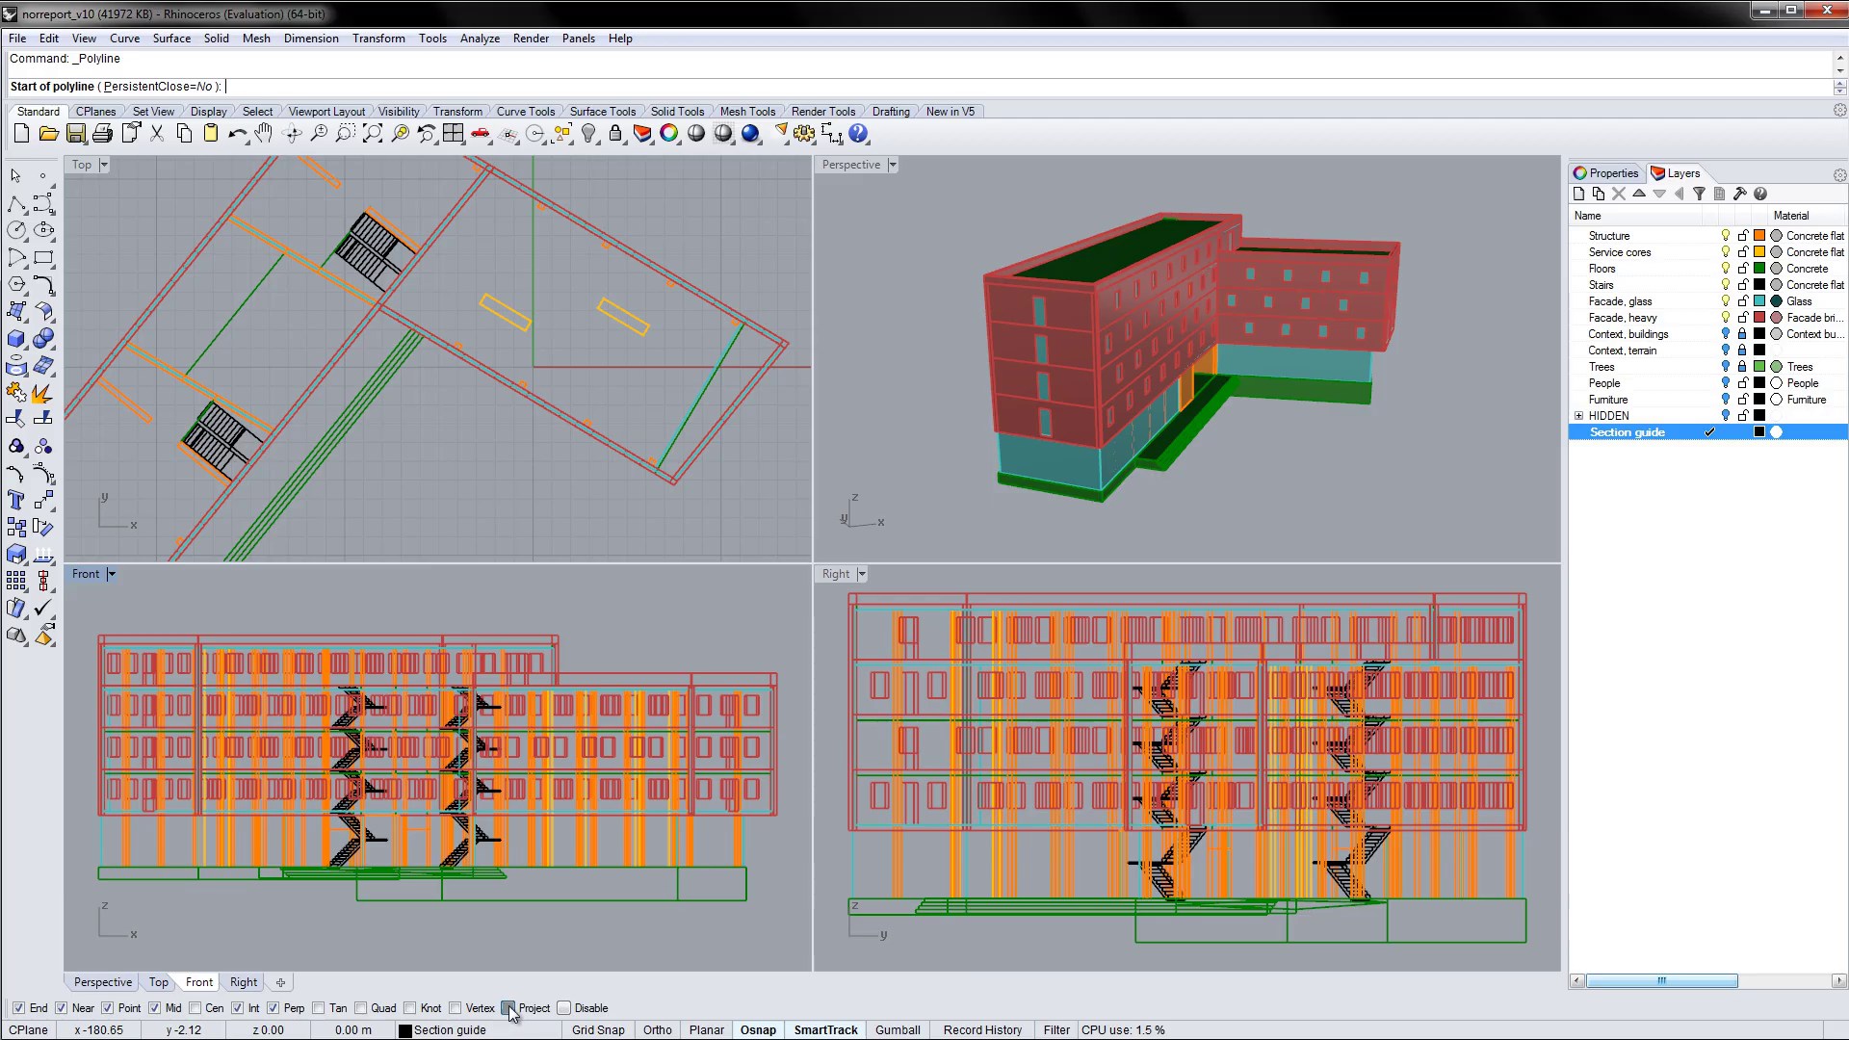
pyautogui.scroll(2, 675, 485)
pyautogui.click(658, 481)
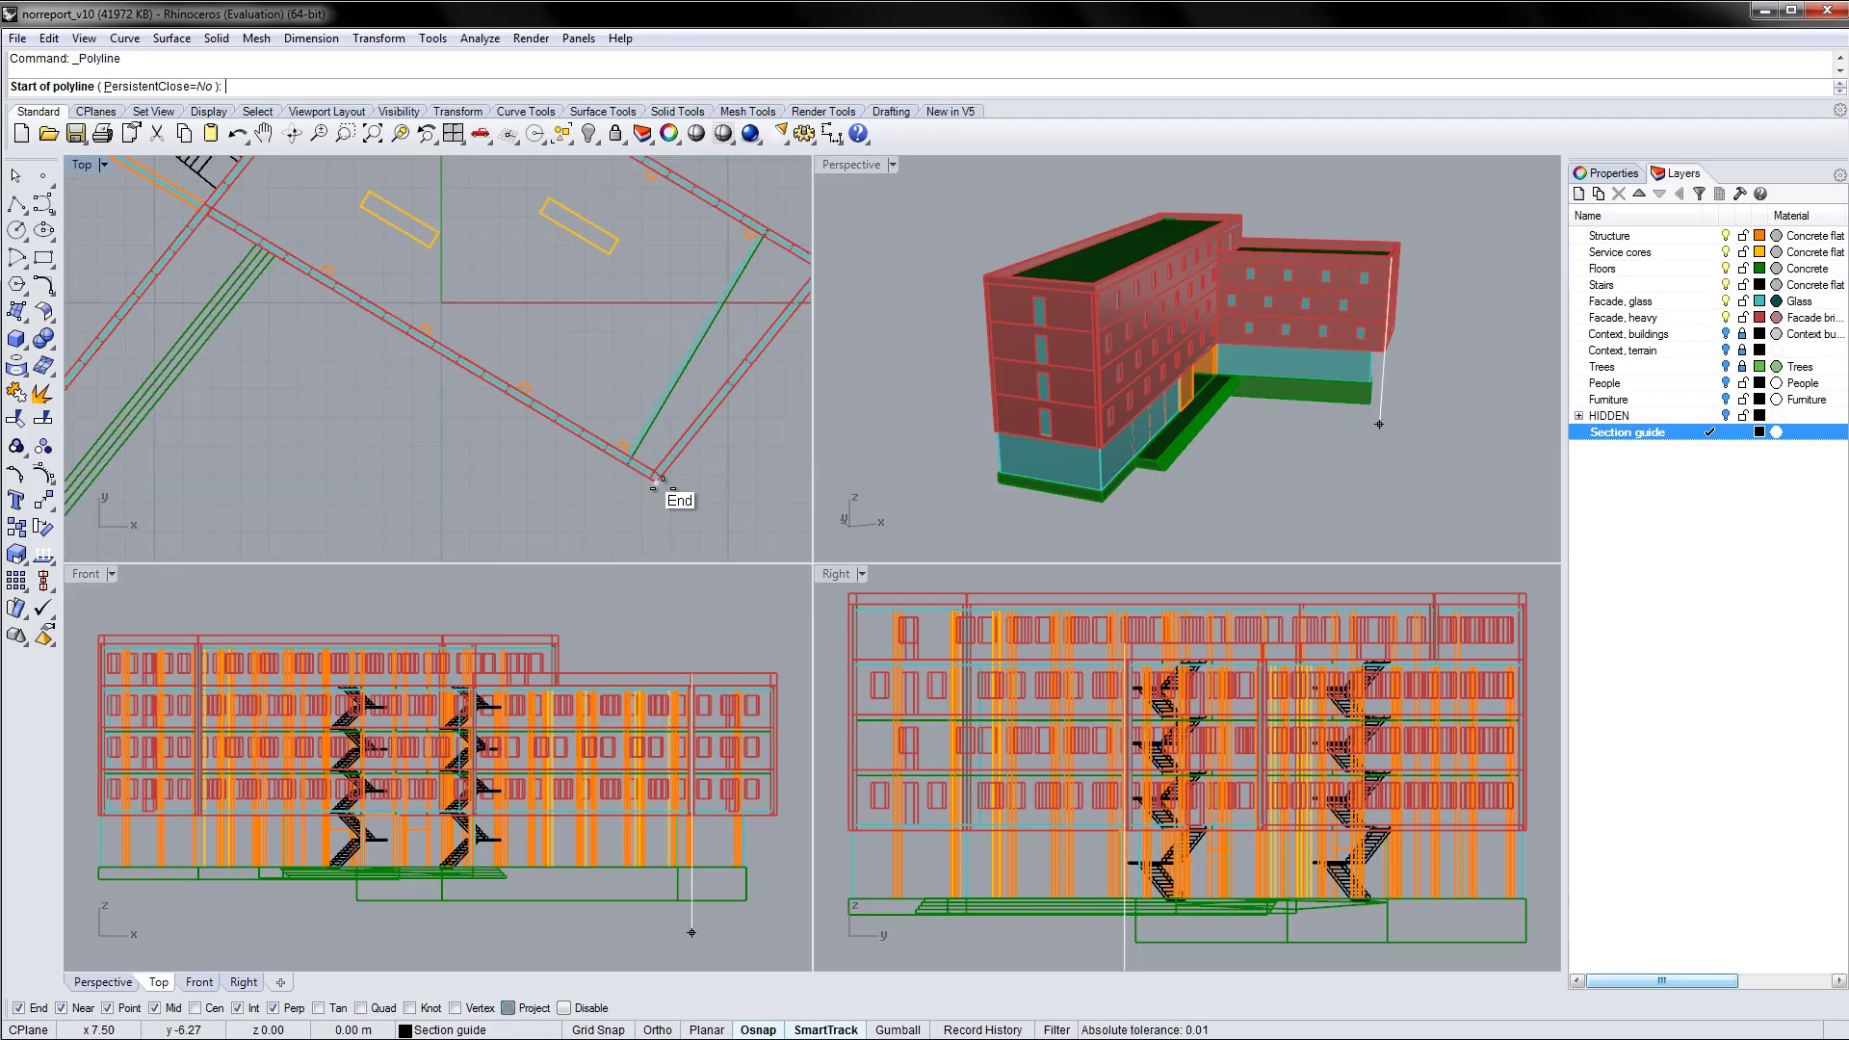
pyautogui.click(316, 283)
pyautogui.press('Return')
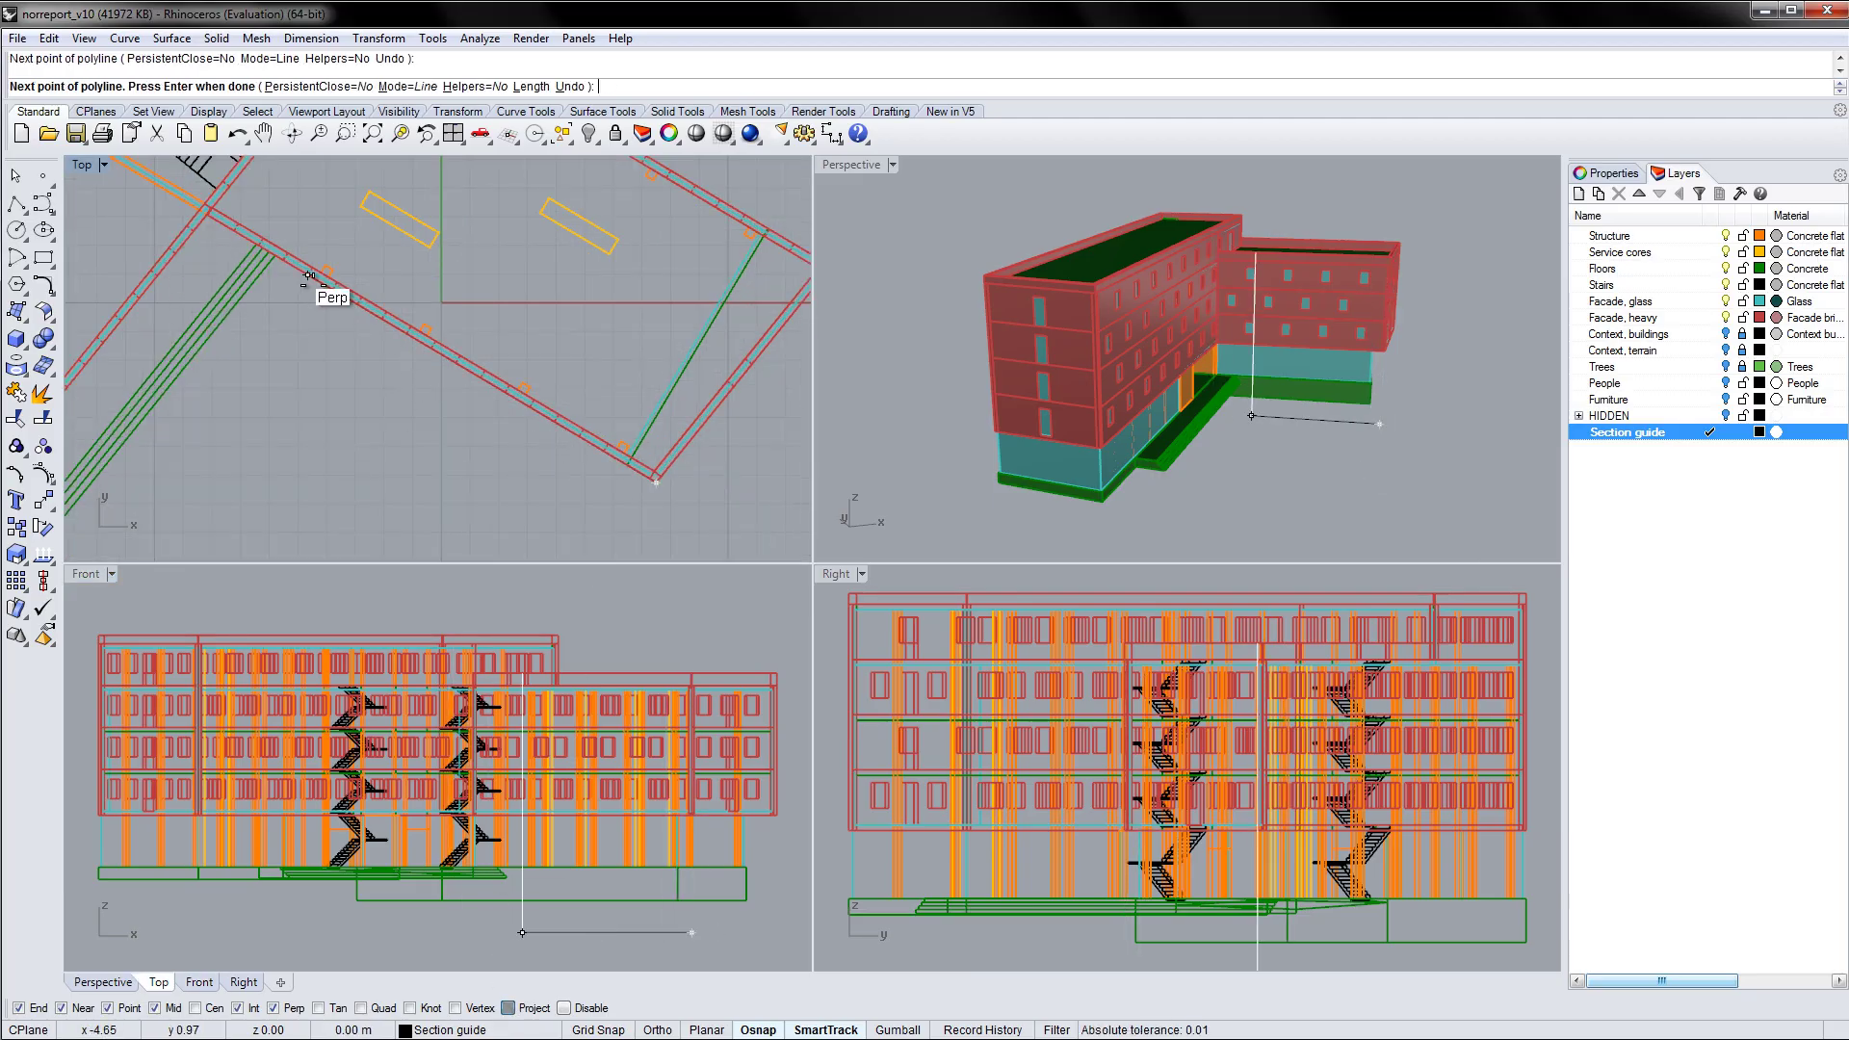
# - Move the guide line inward across the plan, then deselect it
pyautogui.click(358, 309)
pyautogui.click(414, 333)
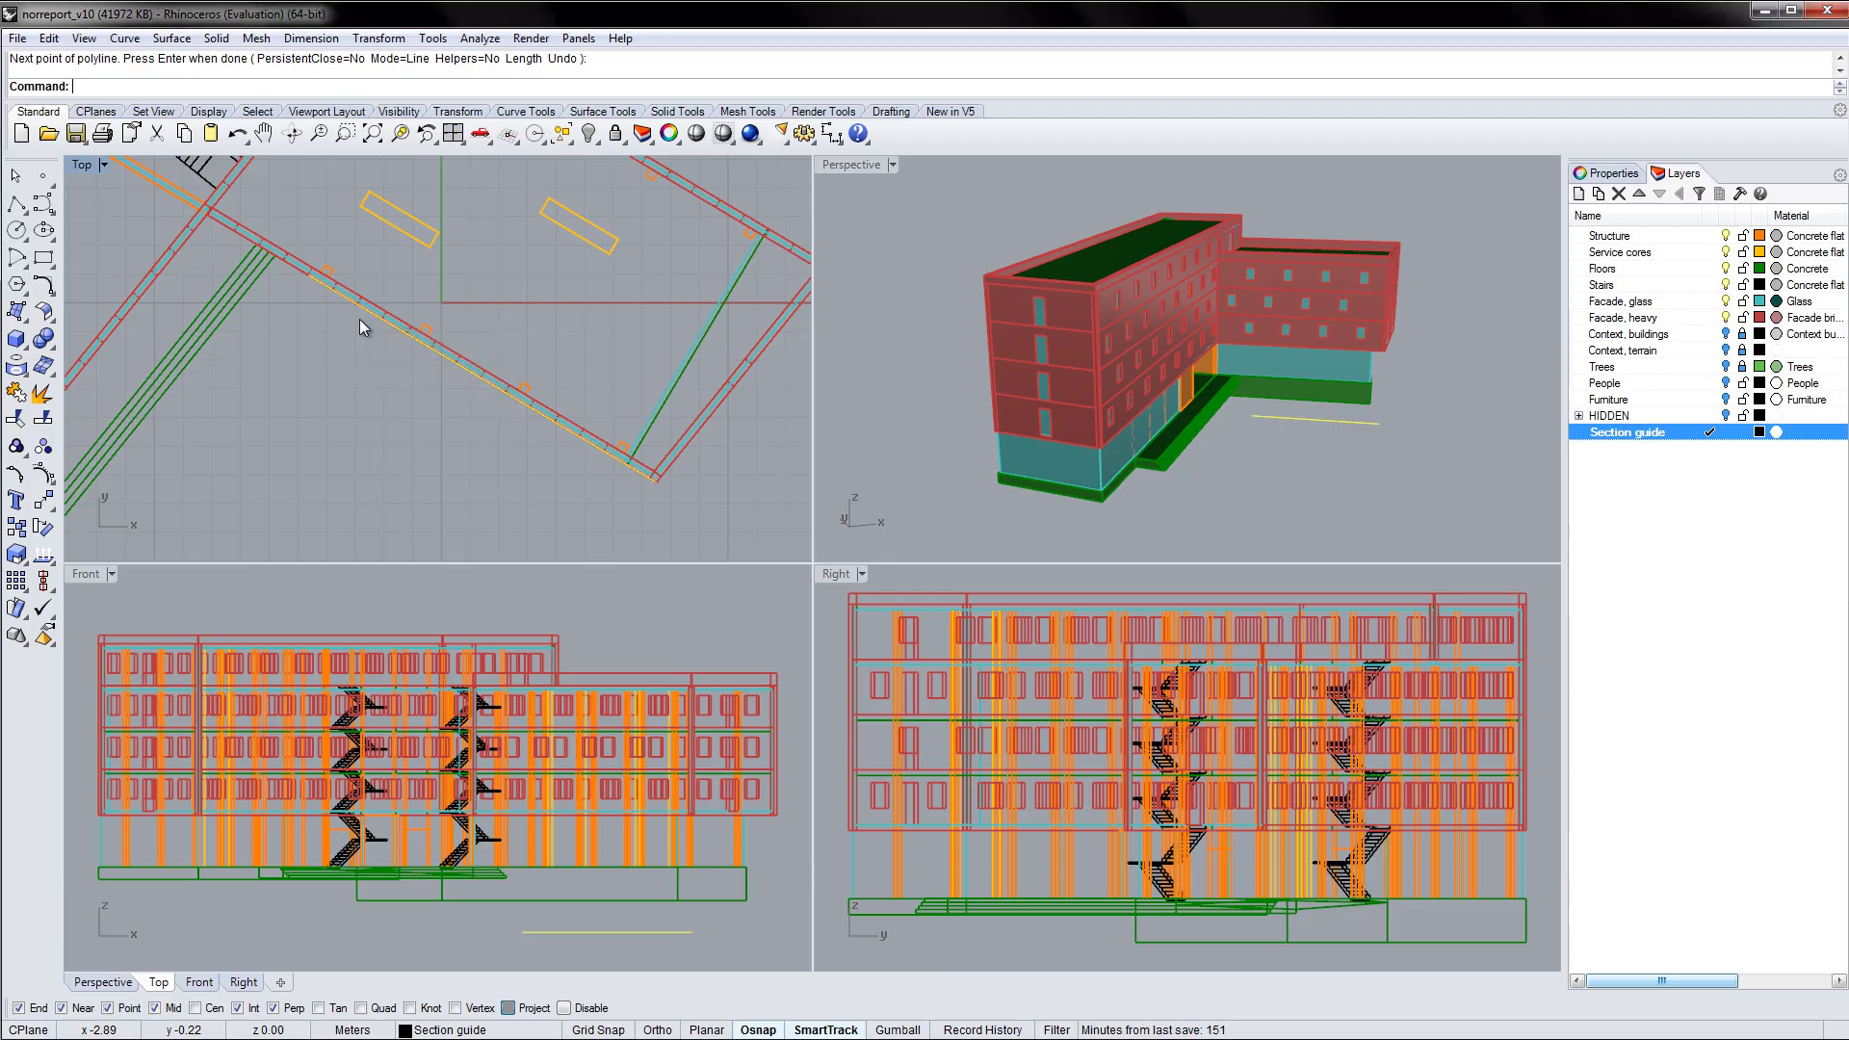
pyautogui.write('move')
pyautogui.press('Return')
pyautogui.click(400, 487)
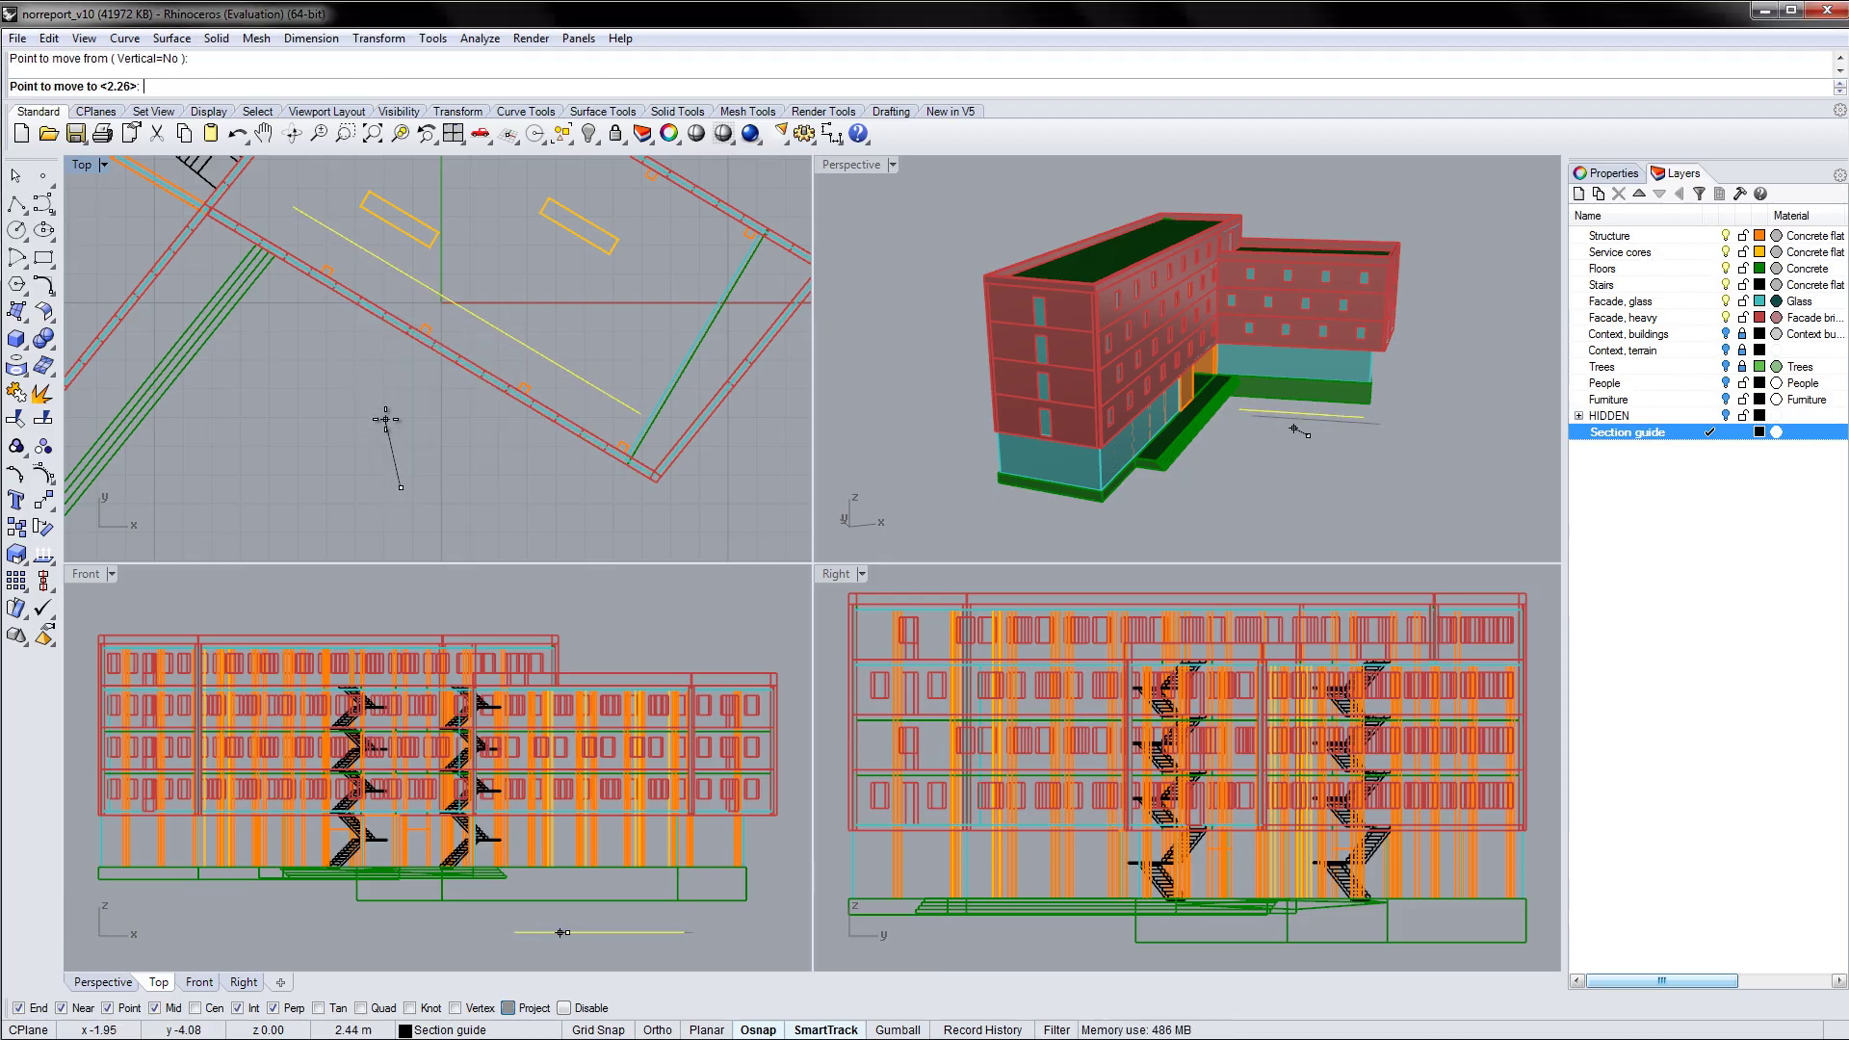
pyautogui.click(386, 417)
pyautogui.scroll(-3, 386, 417)
pyautogui.moveTo(386, 417); pyautogui.dragTo(498, 447, button='right')
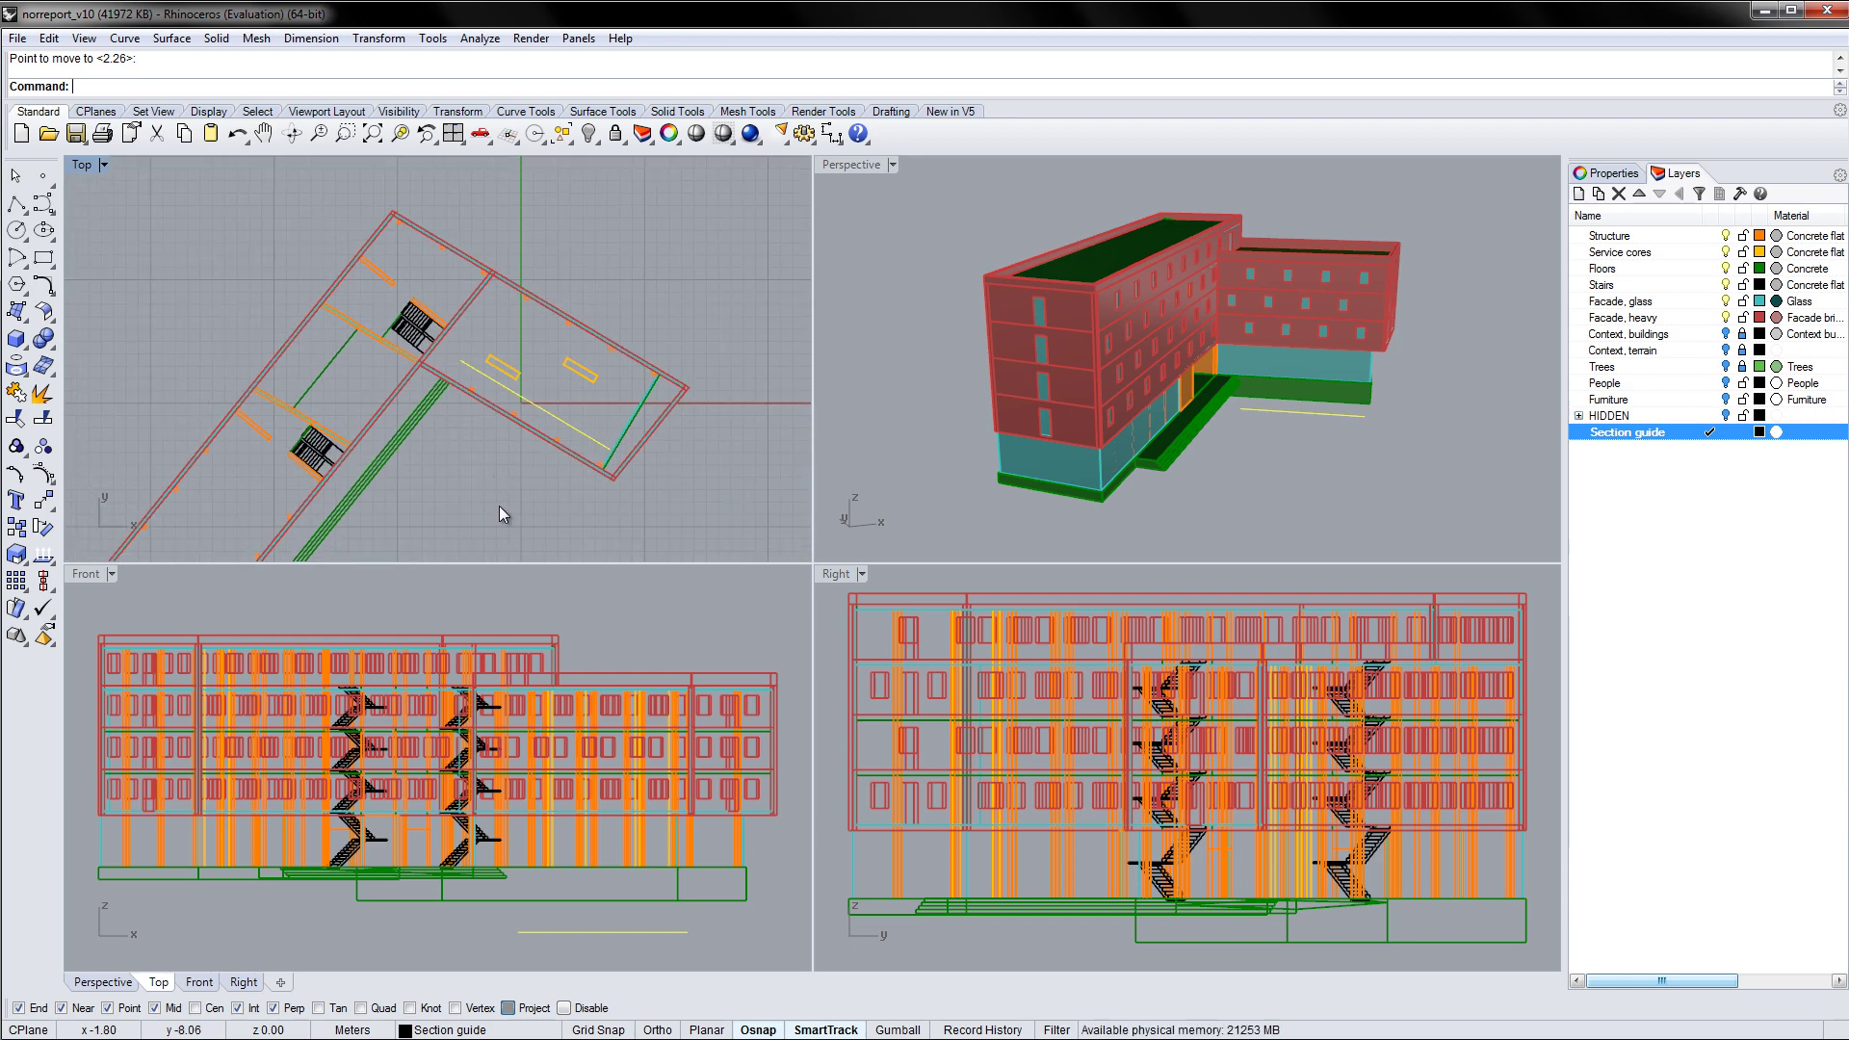
pyautogui.press('Escape')
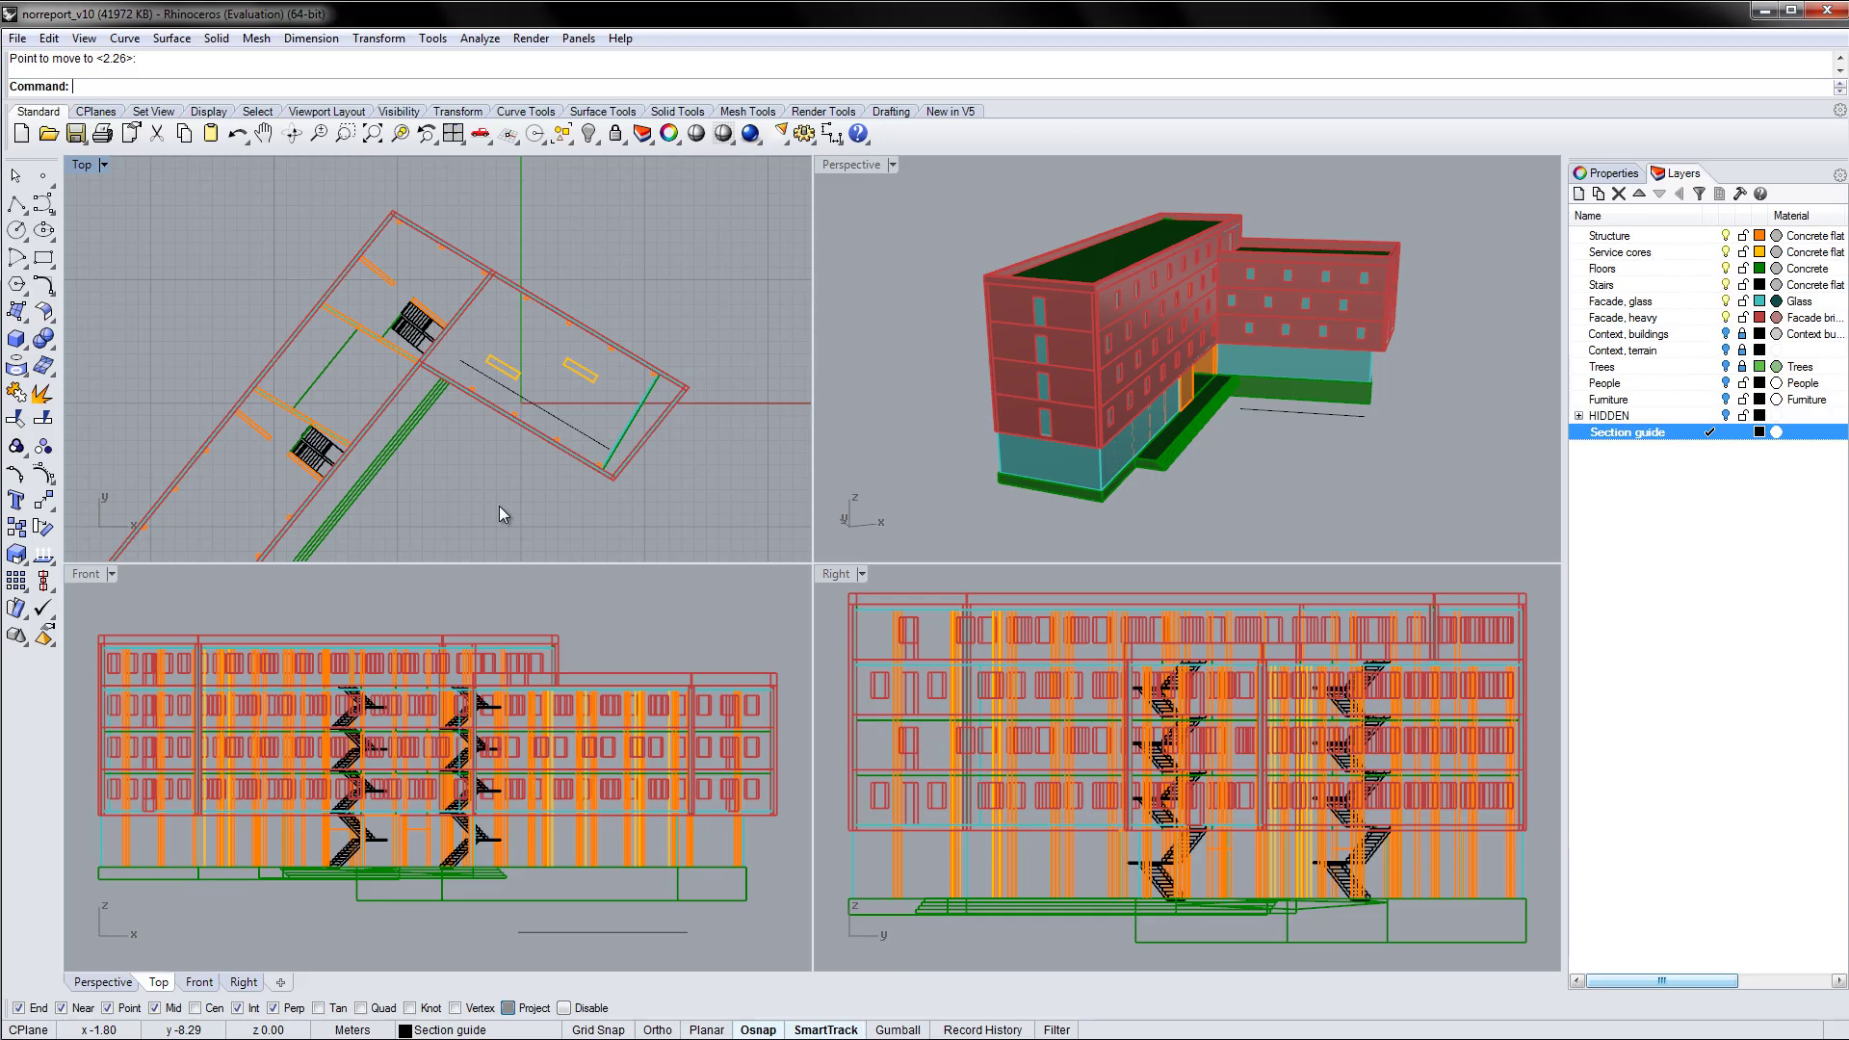
# - Section all objects except the guide line along a cut across the wing in Top view
pyautogui.write('Section')
pyautogui.press('Return')
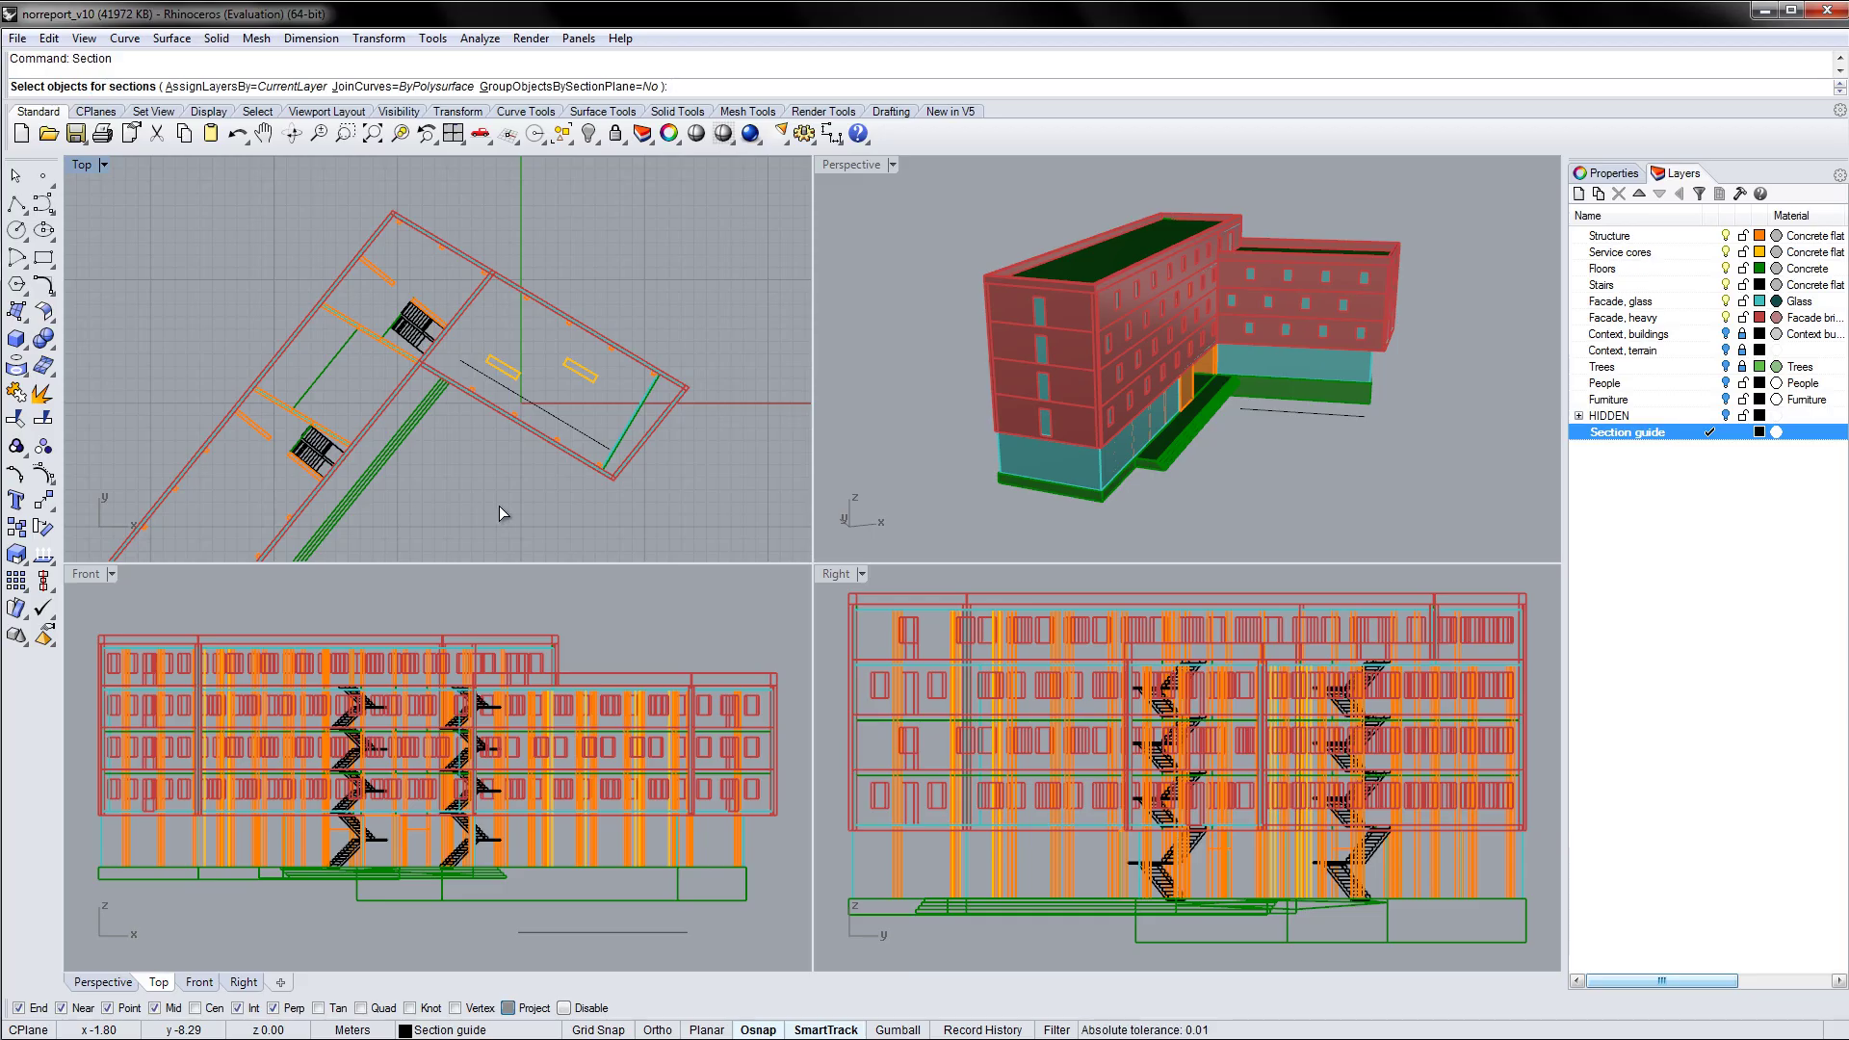
pyautogui.hotkey('ctrl', 'a')
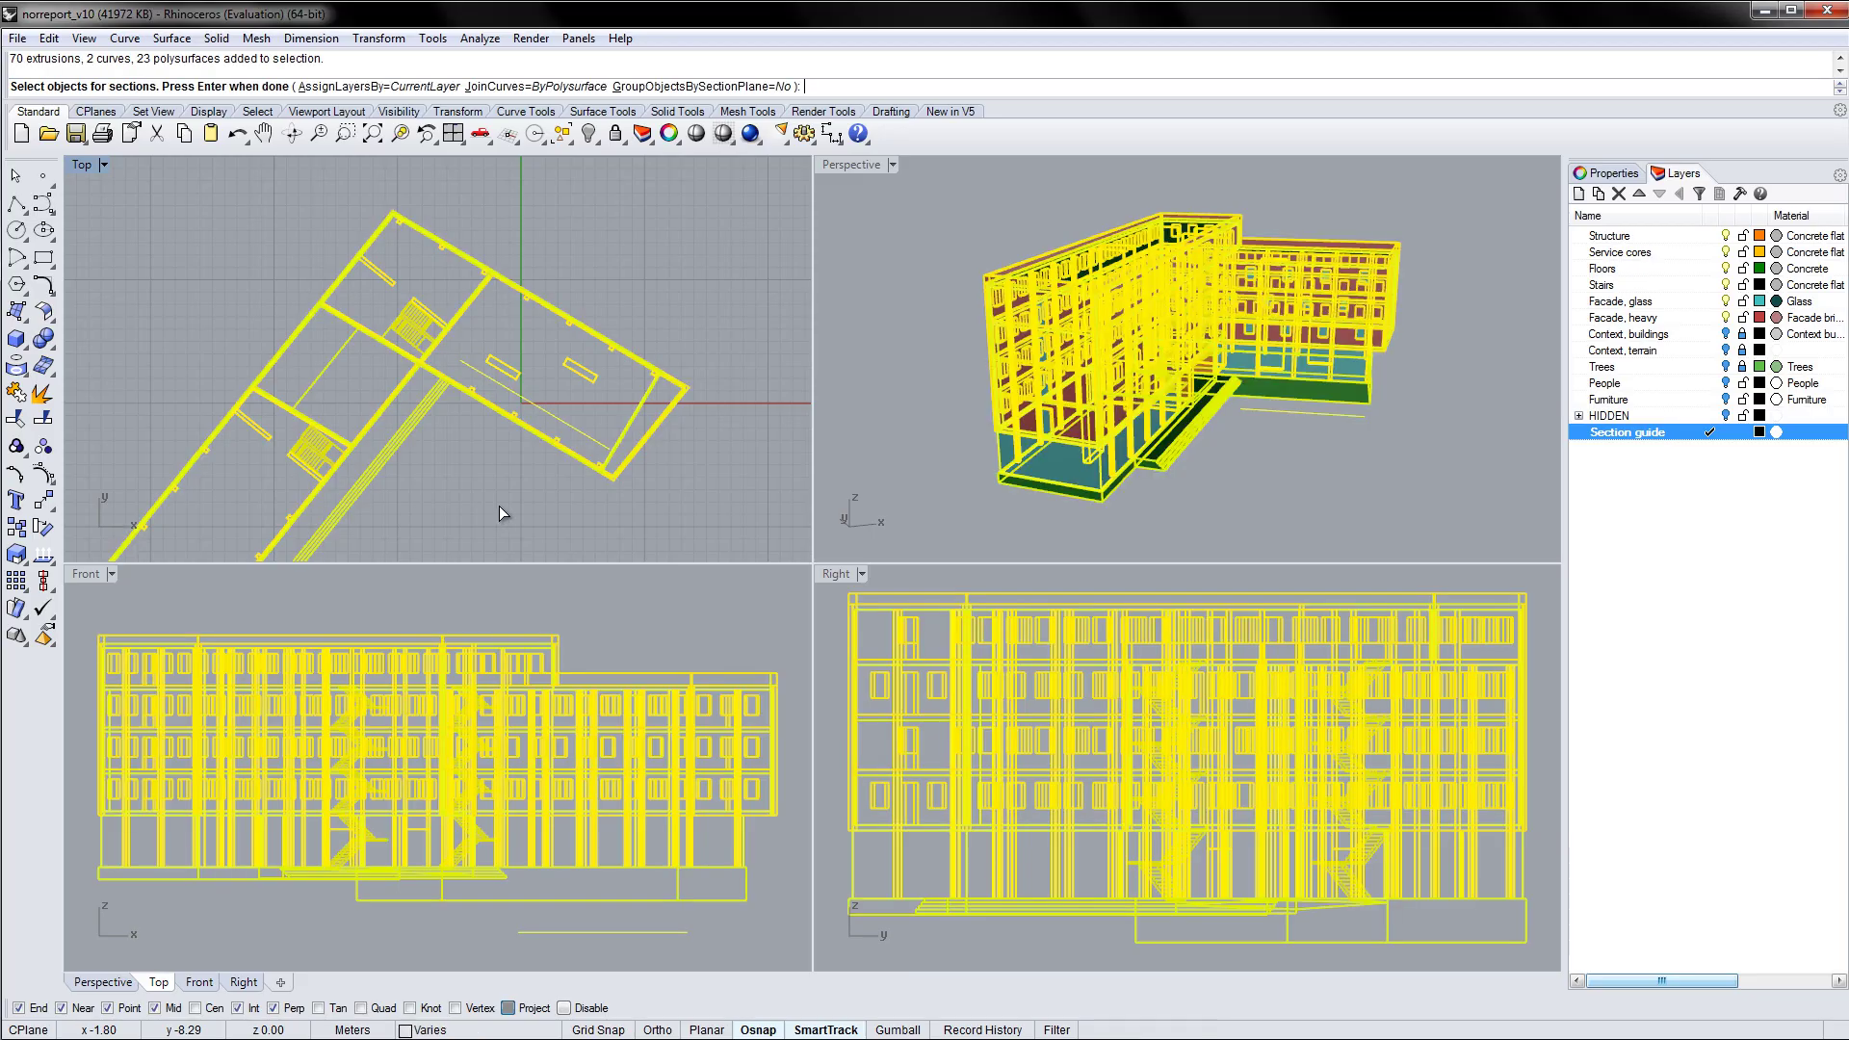
pyautogui.keyDown('ctrl'); pyautogui.click(545, 417); pyautogui.keyUp('ctrl')
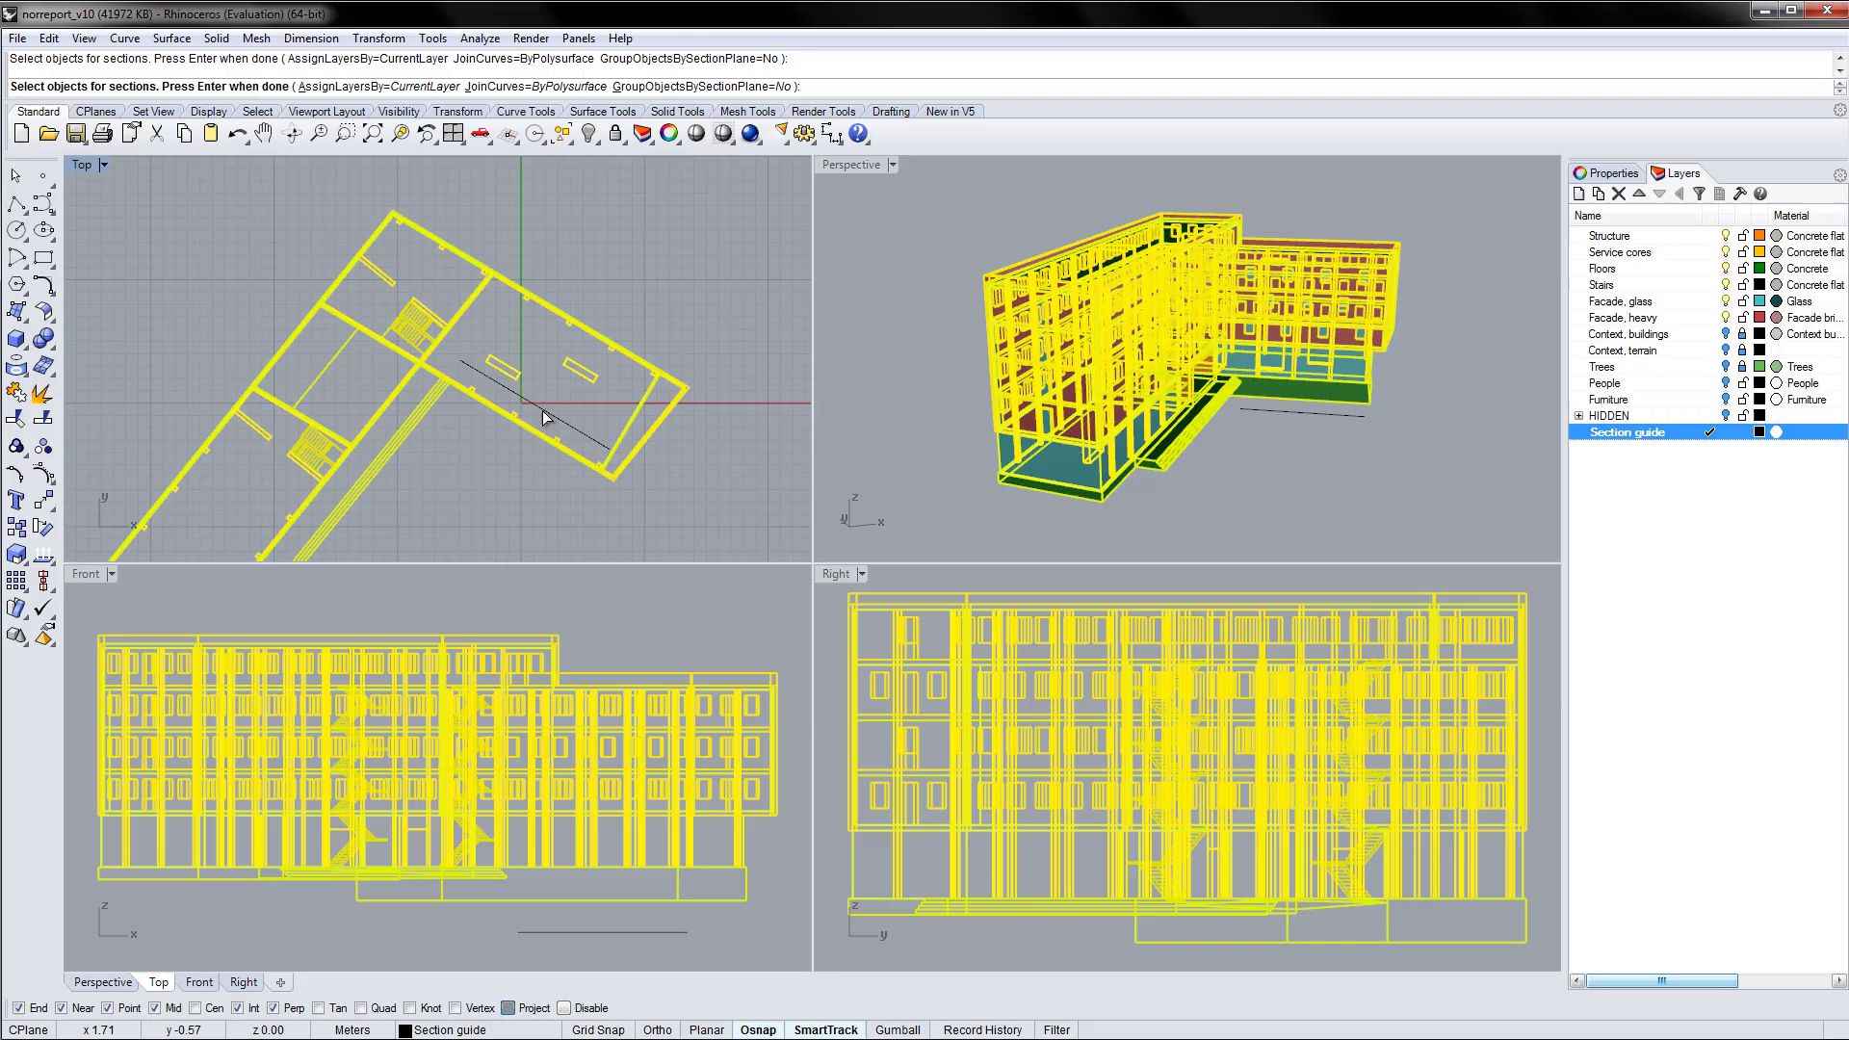
pyautogui.press('Return')
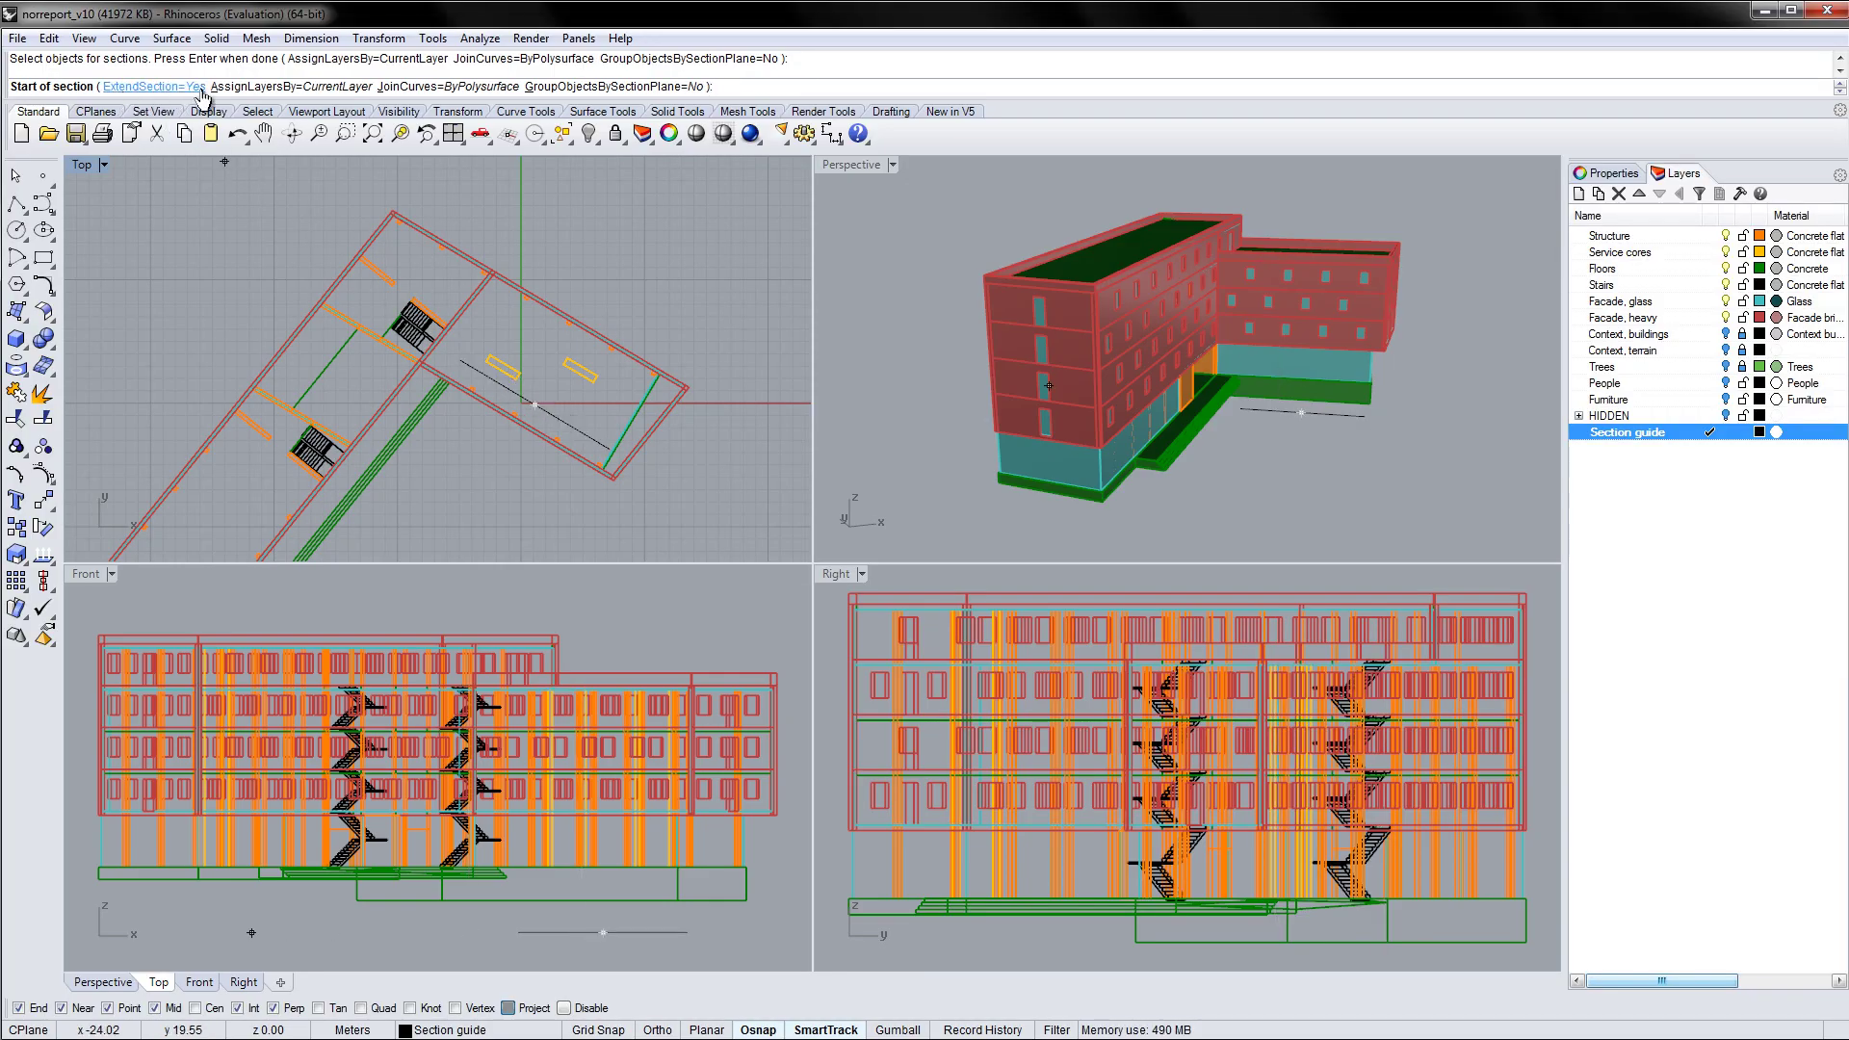
pyautogui.click(457, 345)
pyautogui.click(609, 447)
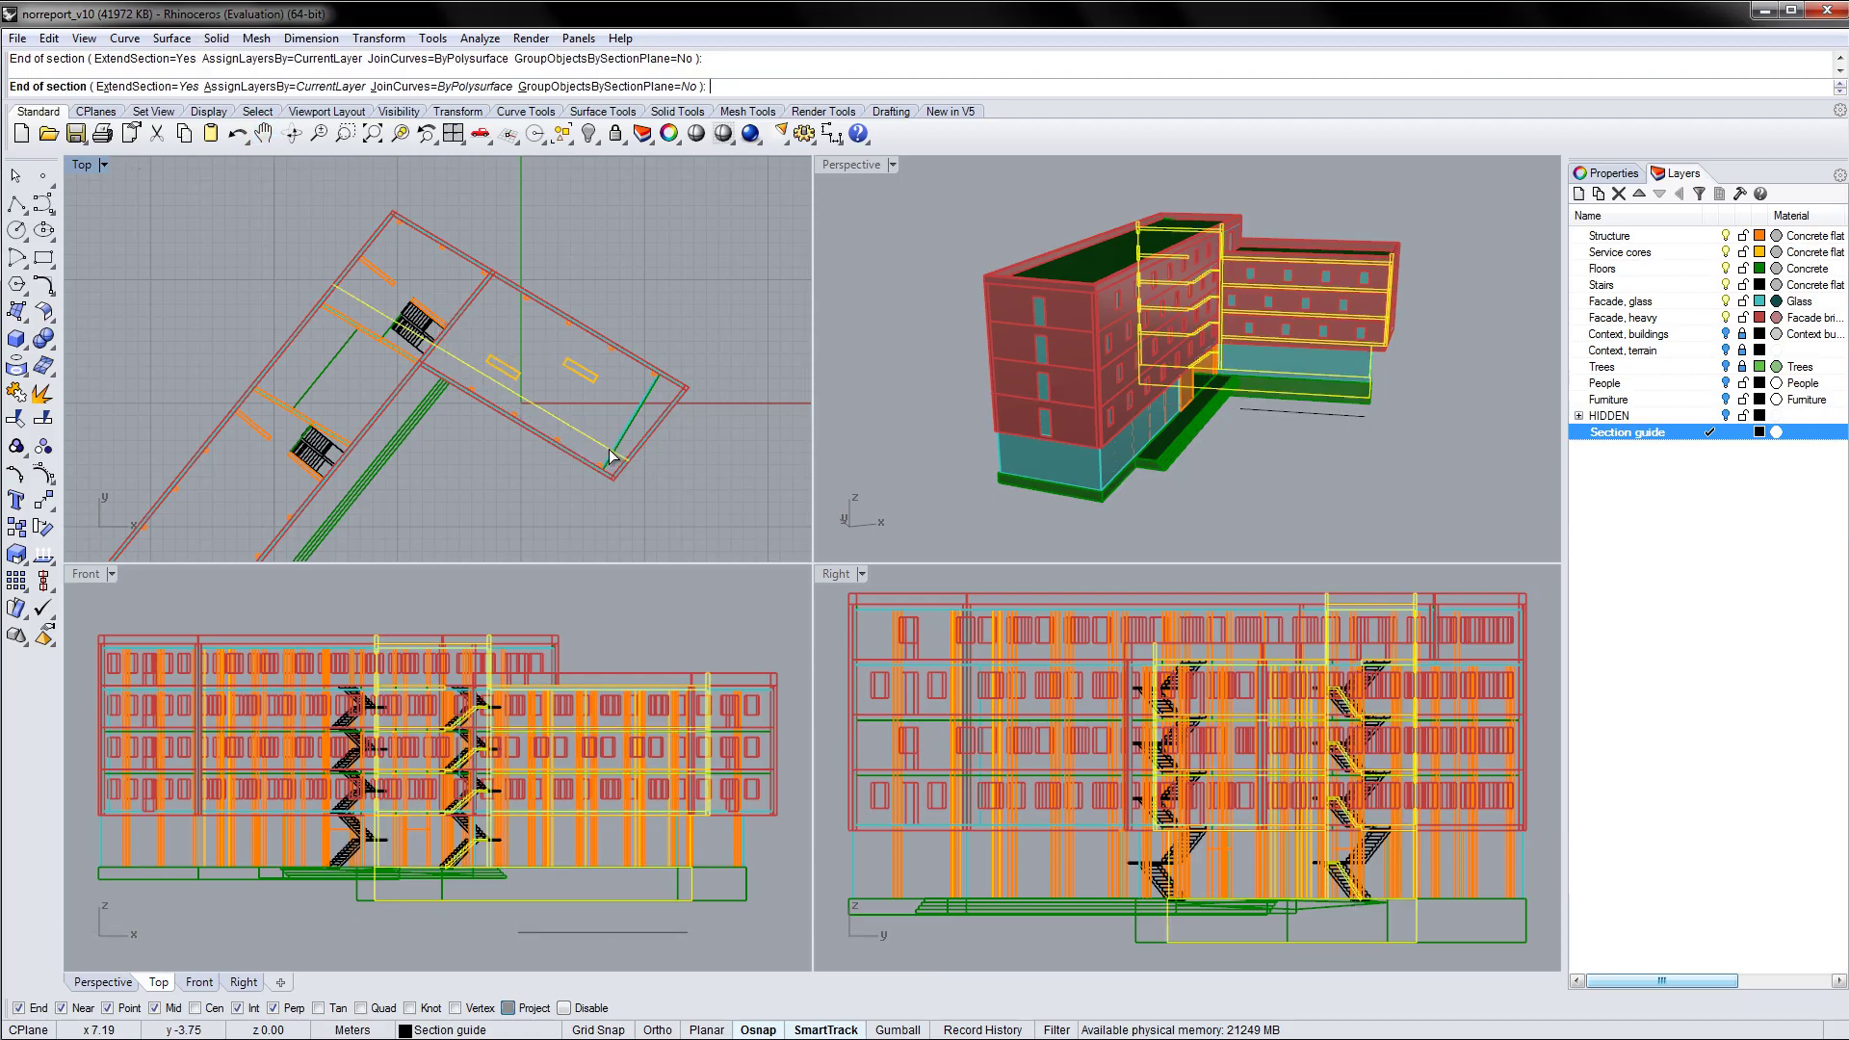
pyautogui.press('Return')
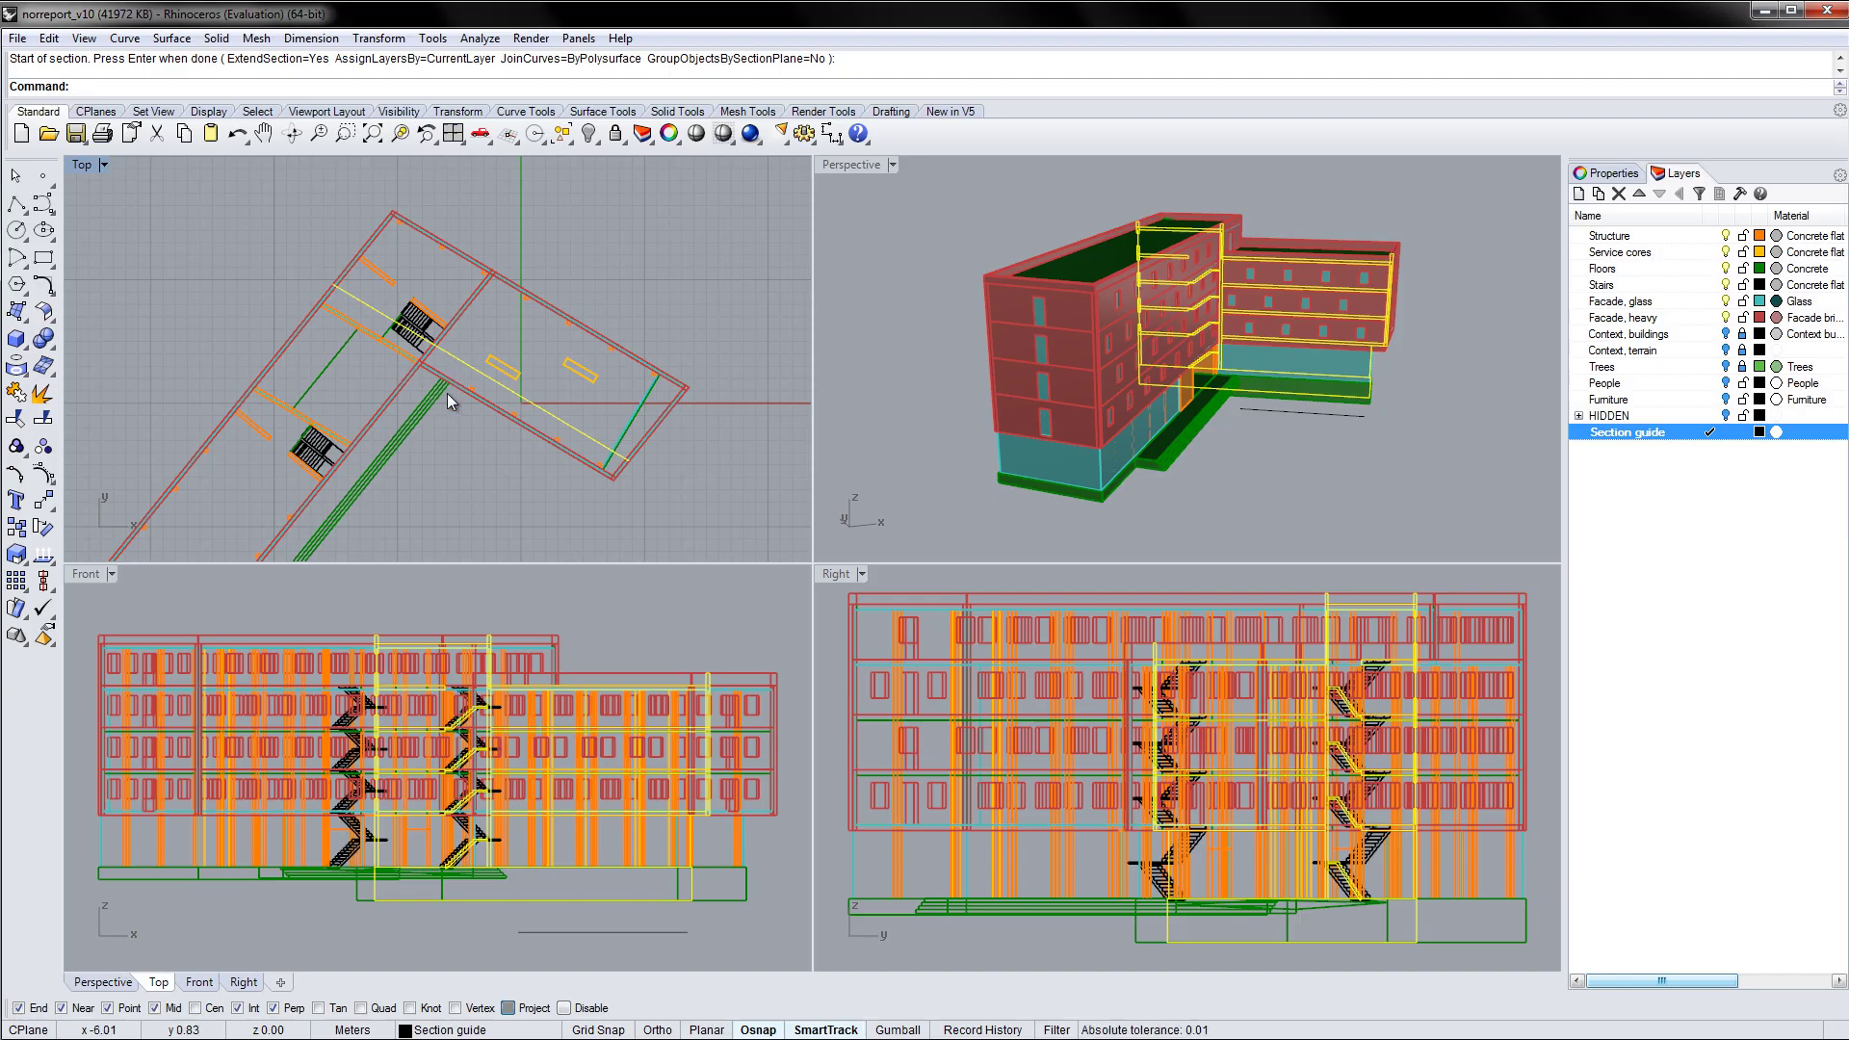
pyautogui.moveTo(1011, 452)
pyautogui.mouseDown(button='right')
pyautogui.moveTo(1059, 424)
pyautogui.moveTo(1027, 454)
pyautogui.mouseUp(button='right')
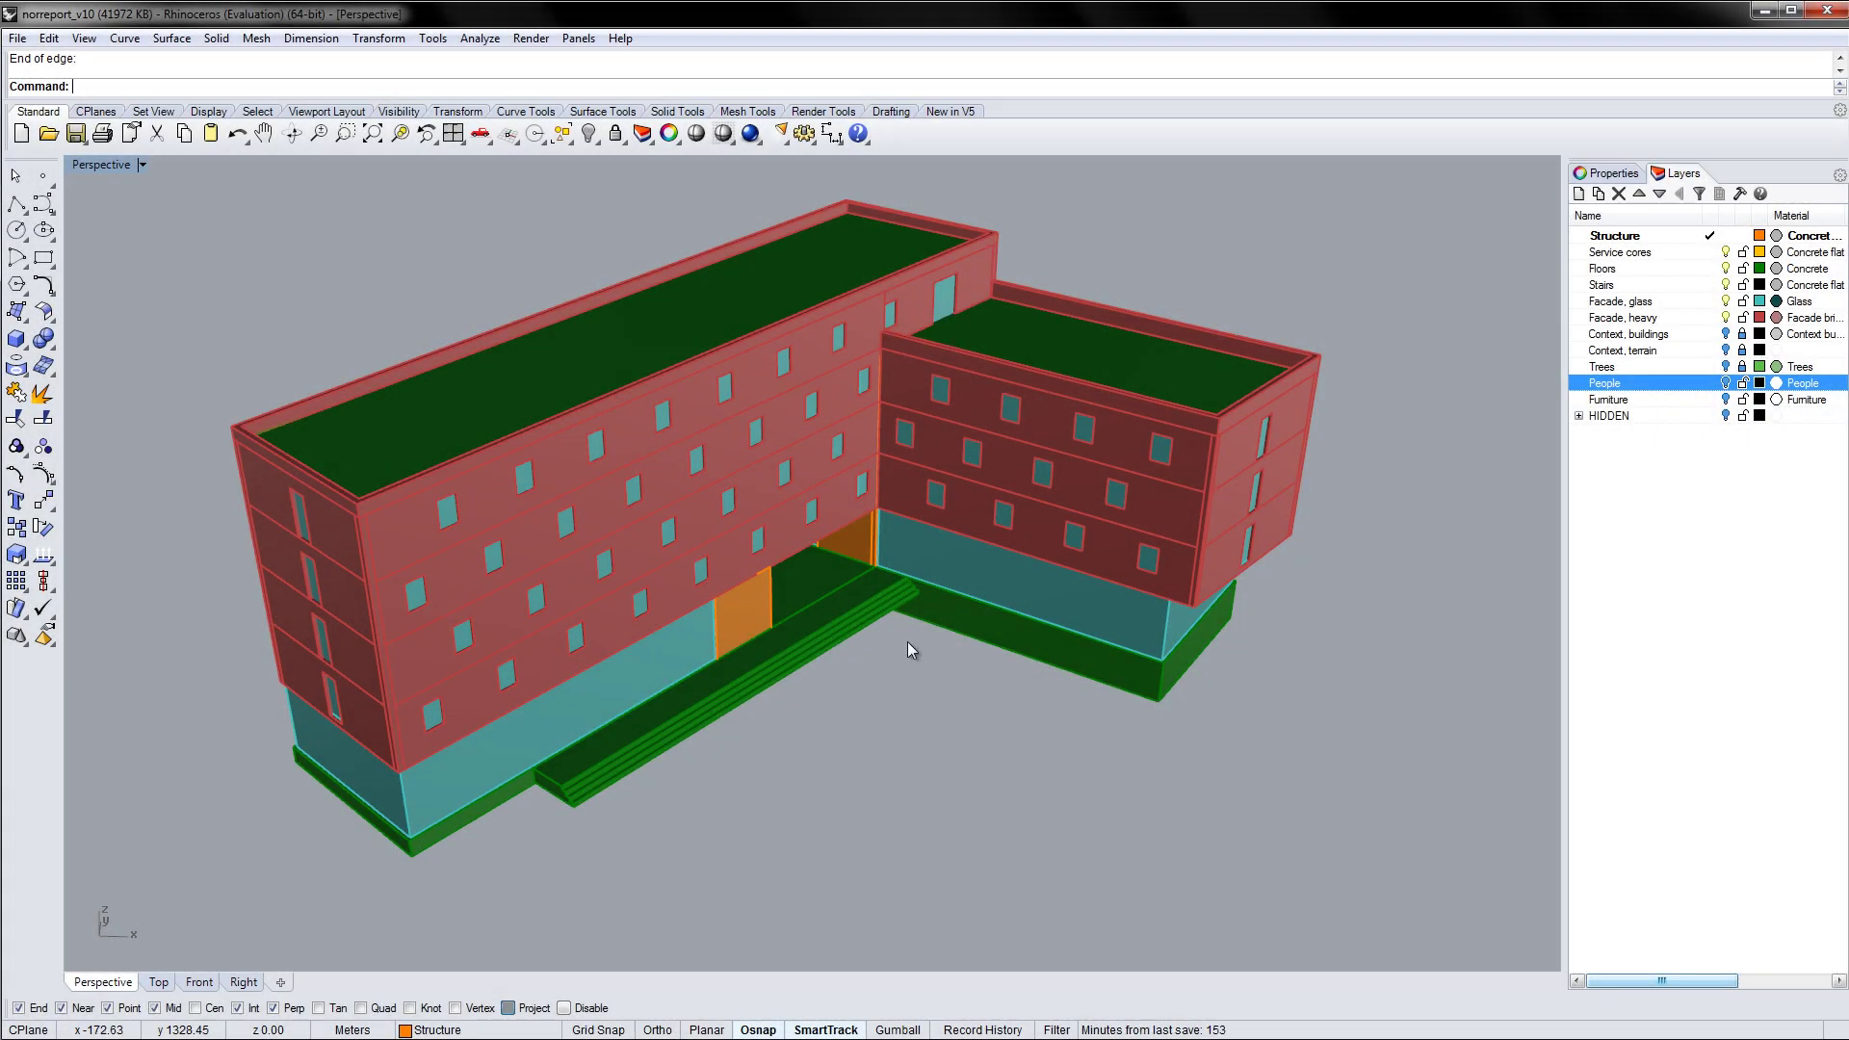
# - Check the shading-mode flyout, then launch the clipping plane command with 'Clip'
pyautogui.click(724, 134)
pyautogui.write('Cli')
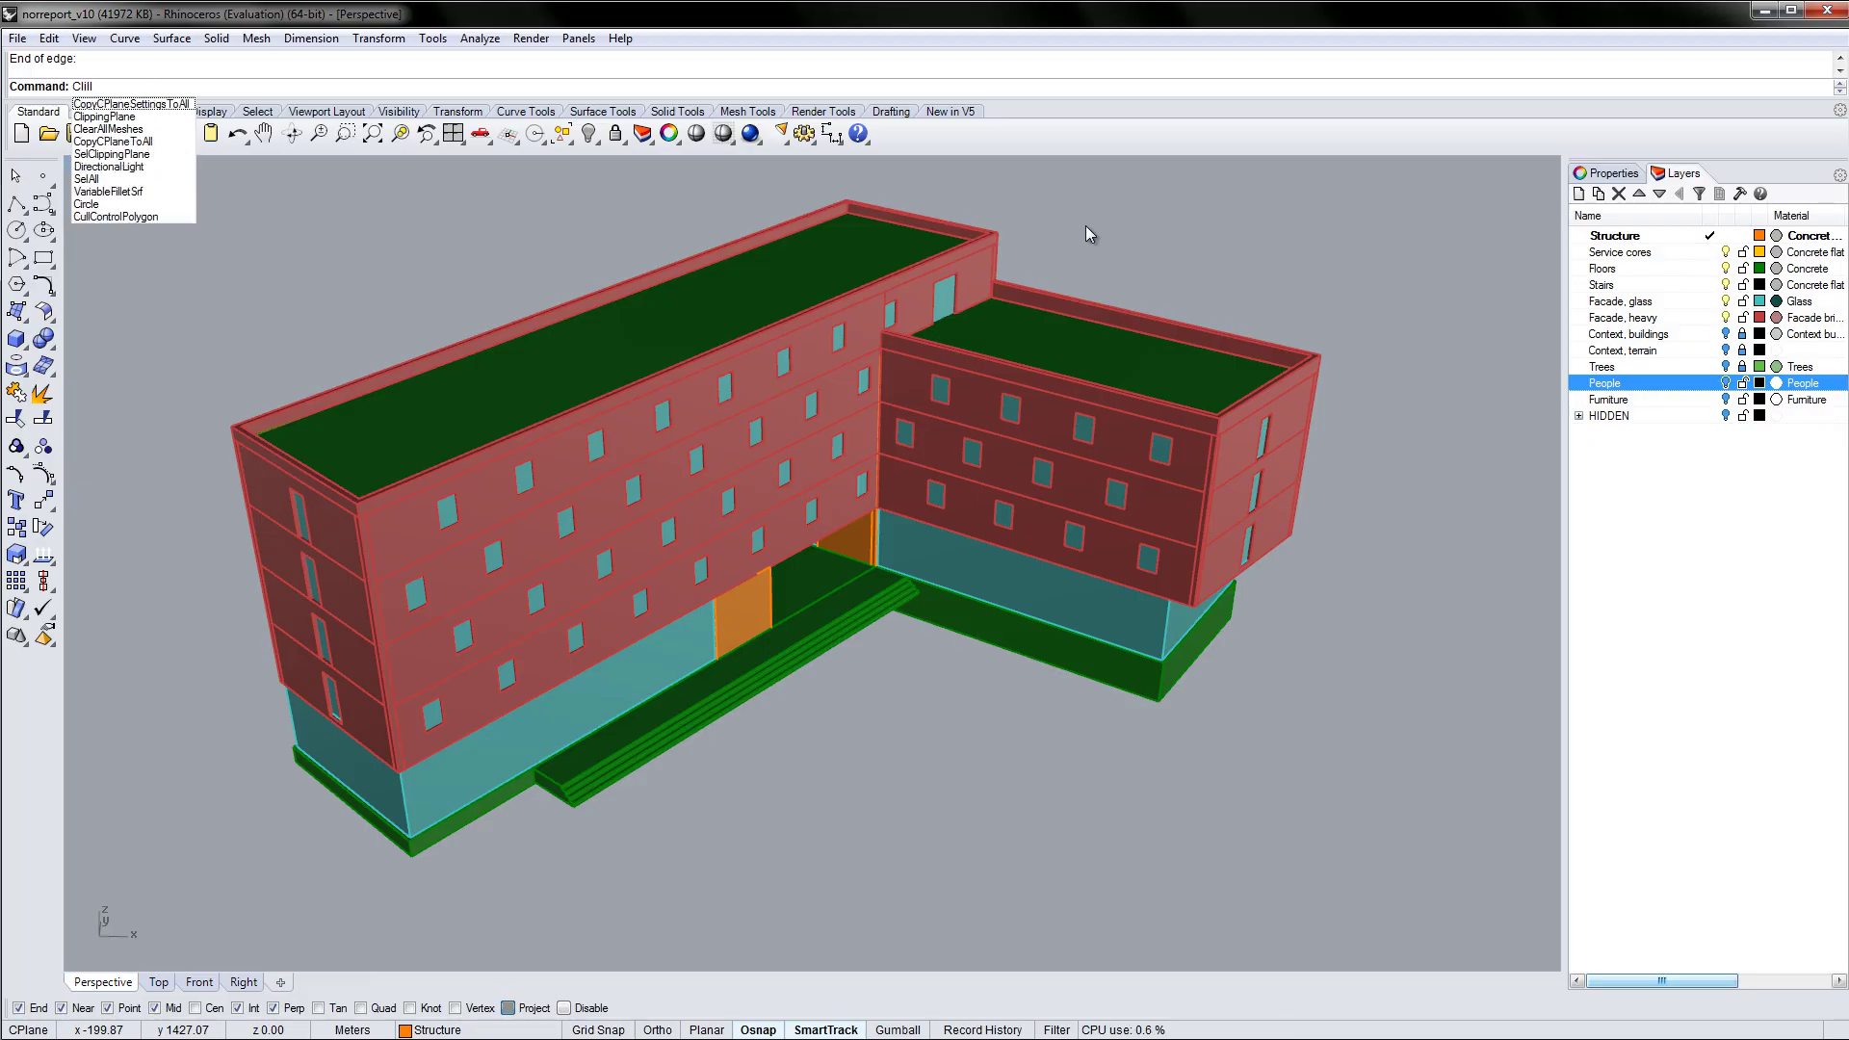
pyautogui.write('ppingPlane')
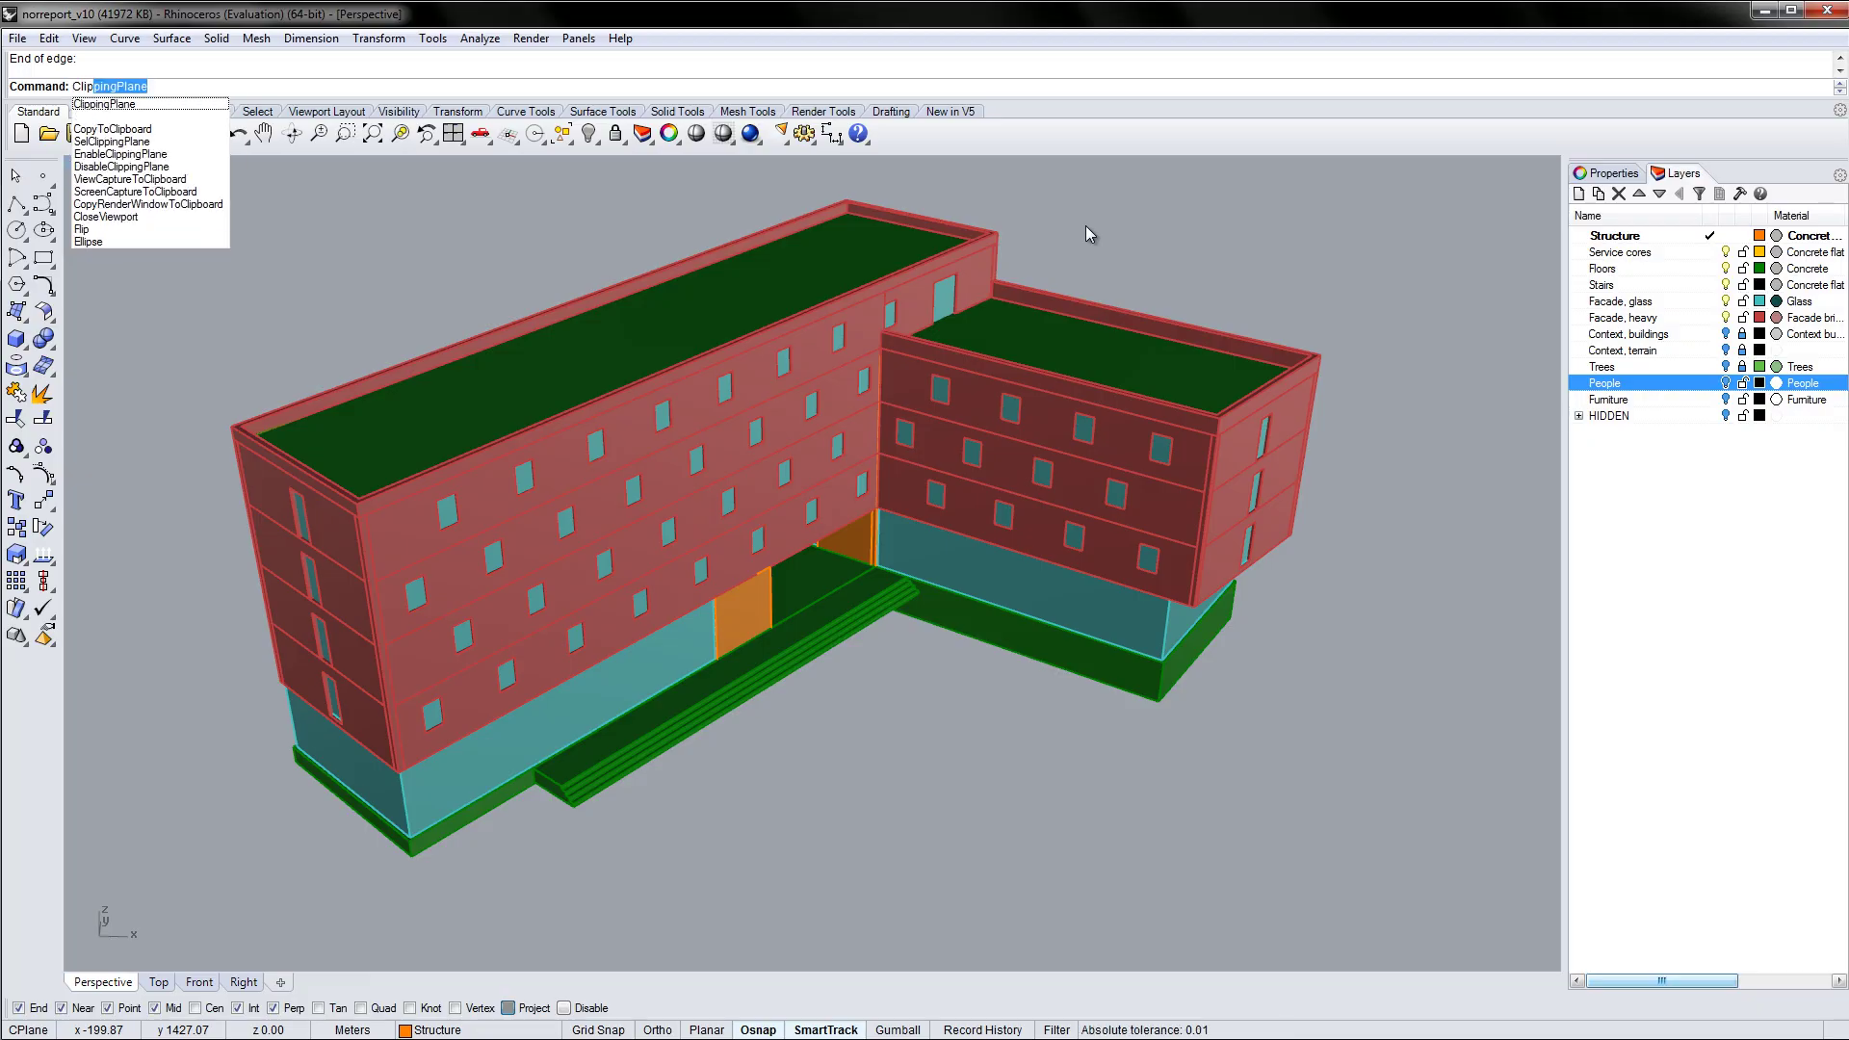
pyautogui.press('Return')
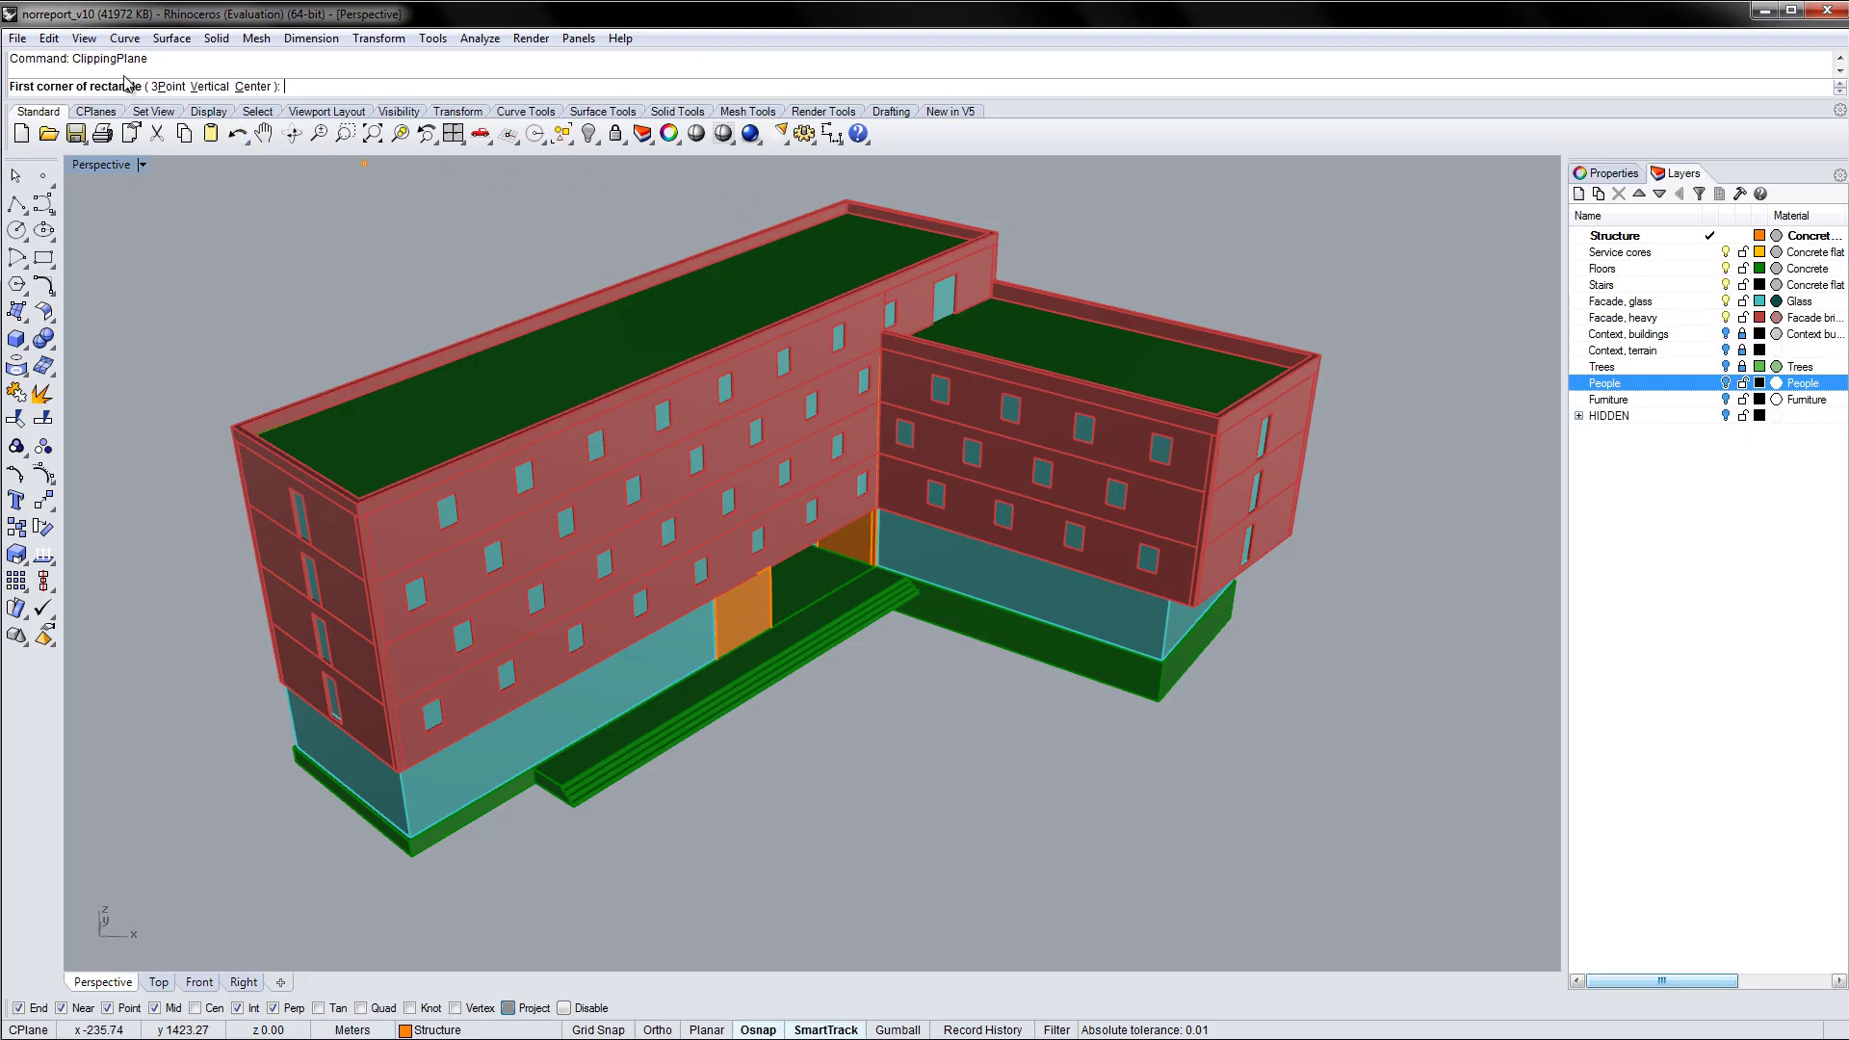
# - Draw a 3Point clipping plane along the wing's facade edge and set its width
pyautogui.click(169, 86)
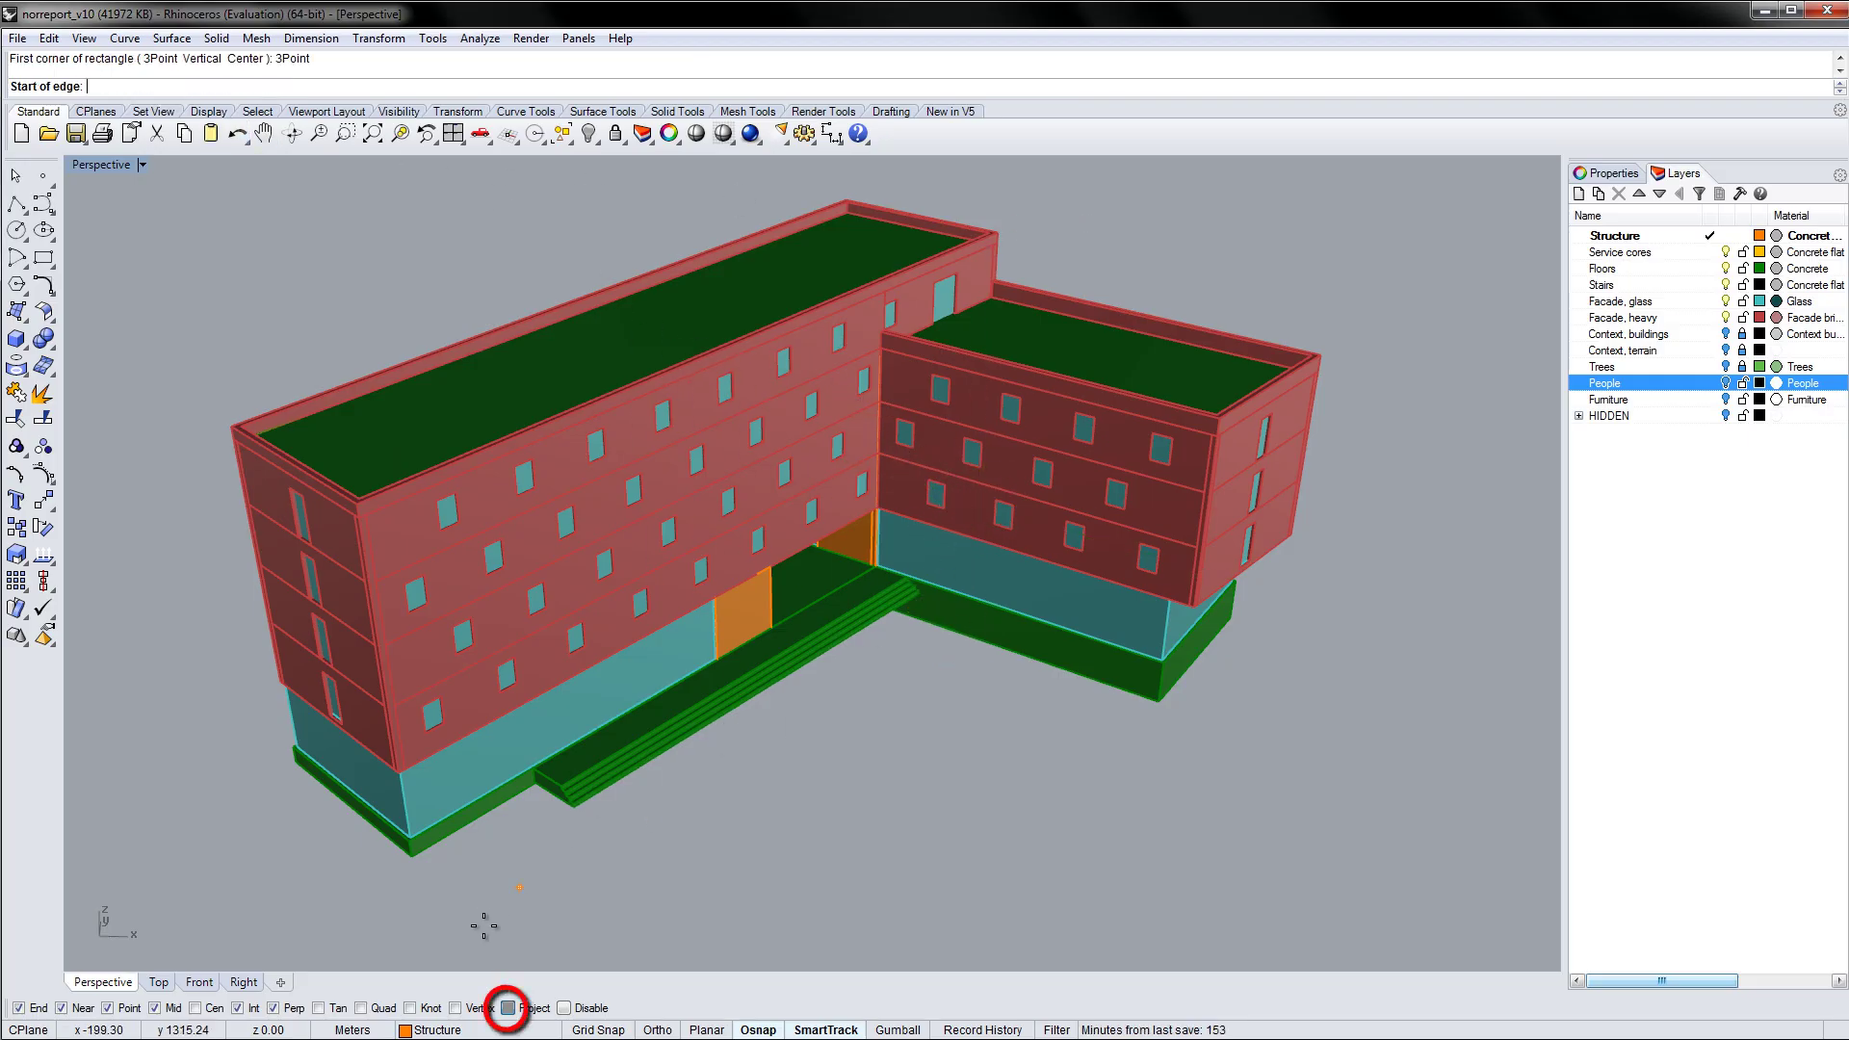
pyautogui.scroll(5, 947, 392)
pyautogui.click(915, 365)
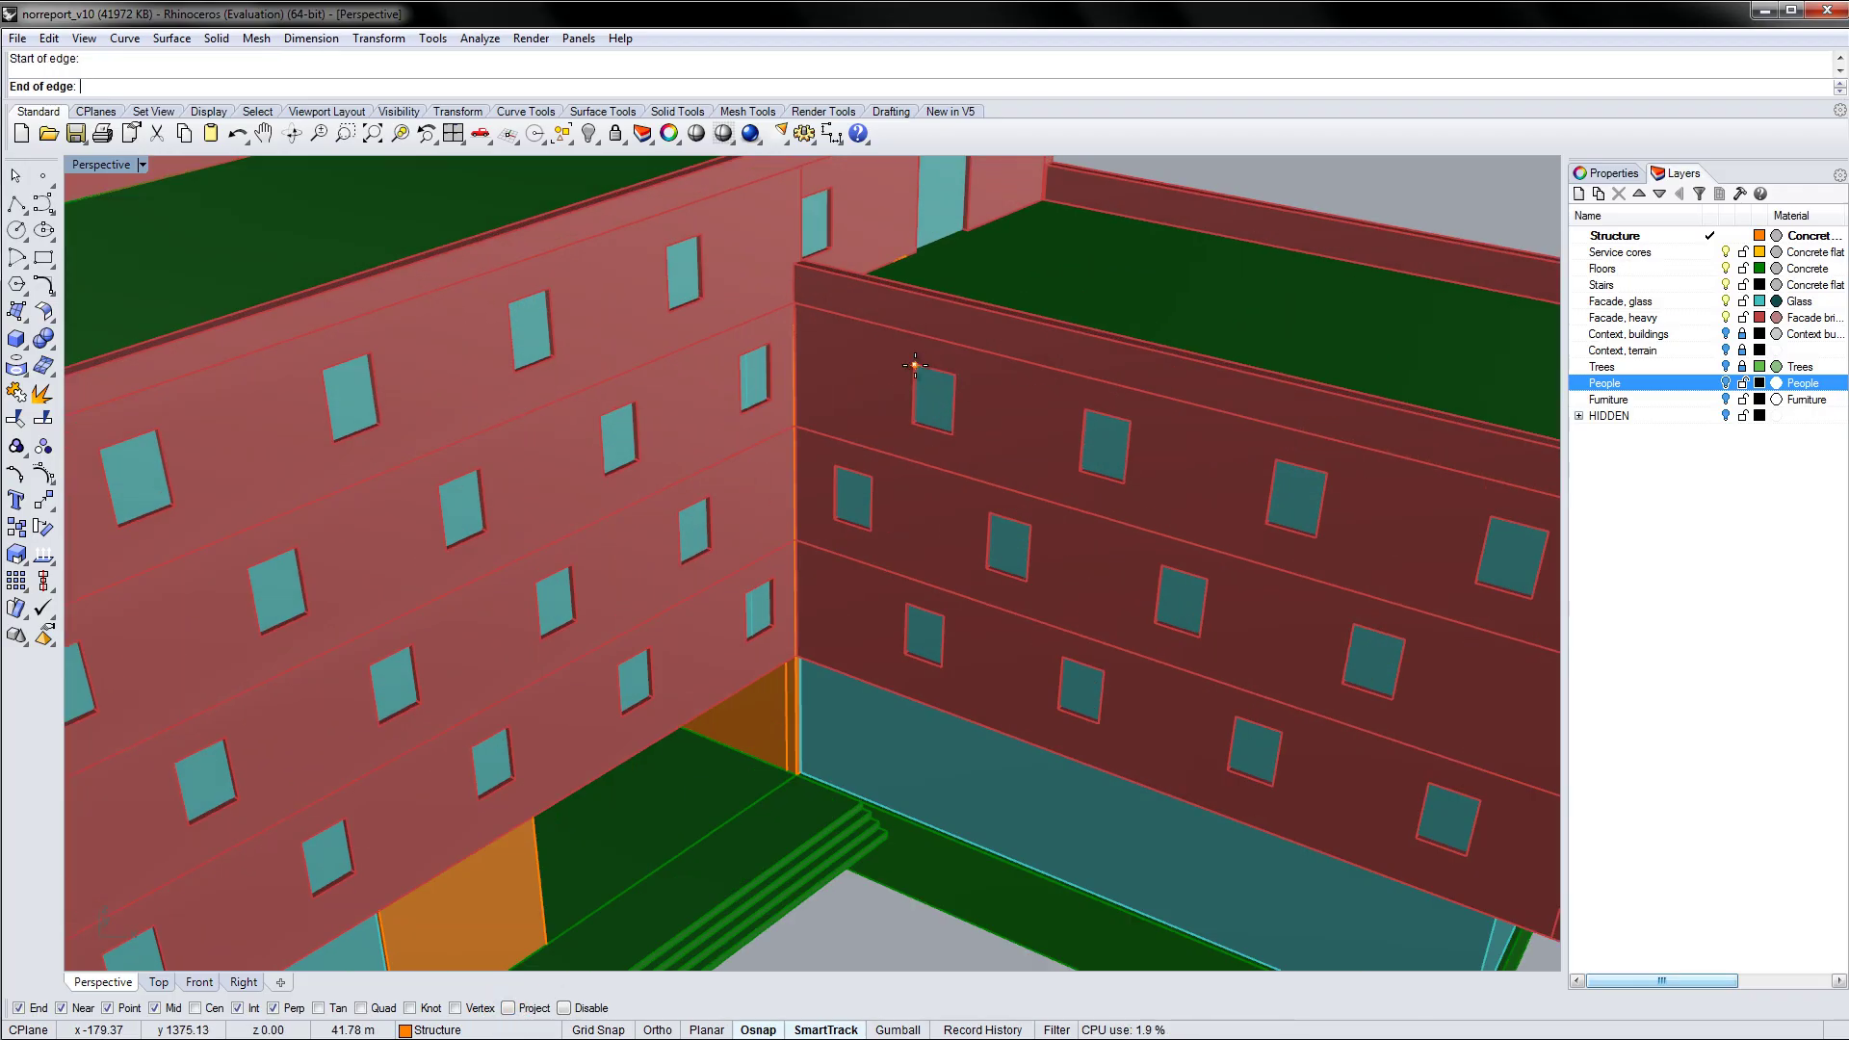
pyautogui.scroll(5, 867, 645)
pyautogui.click(956, 666)
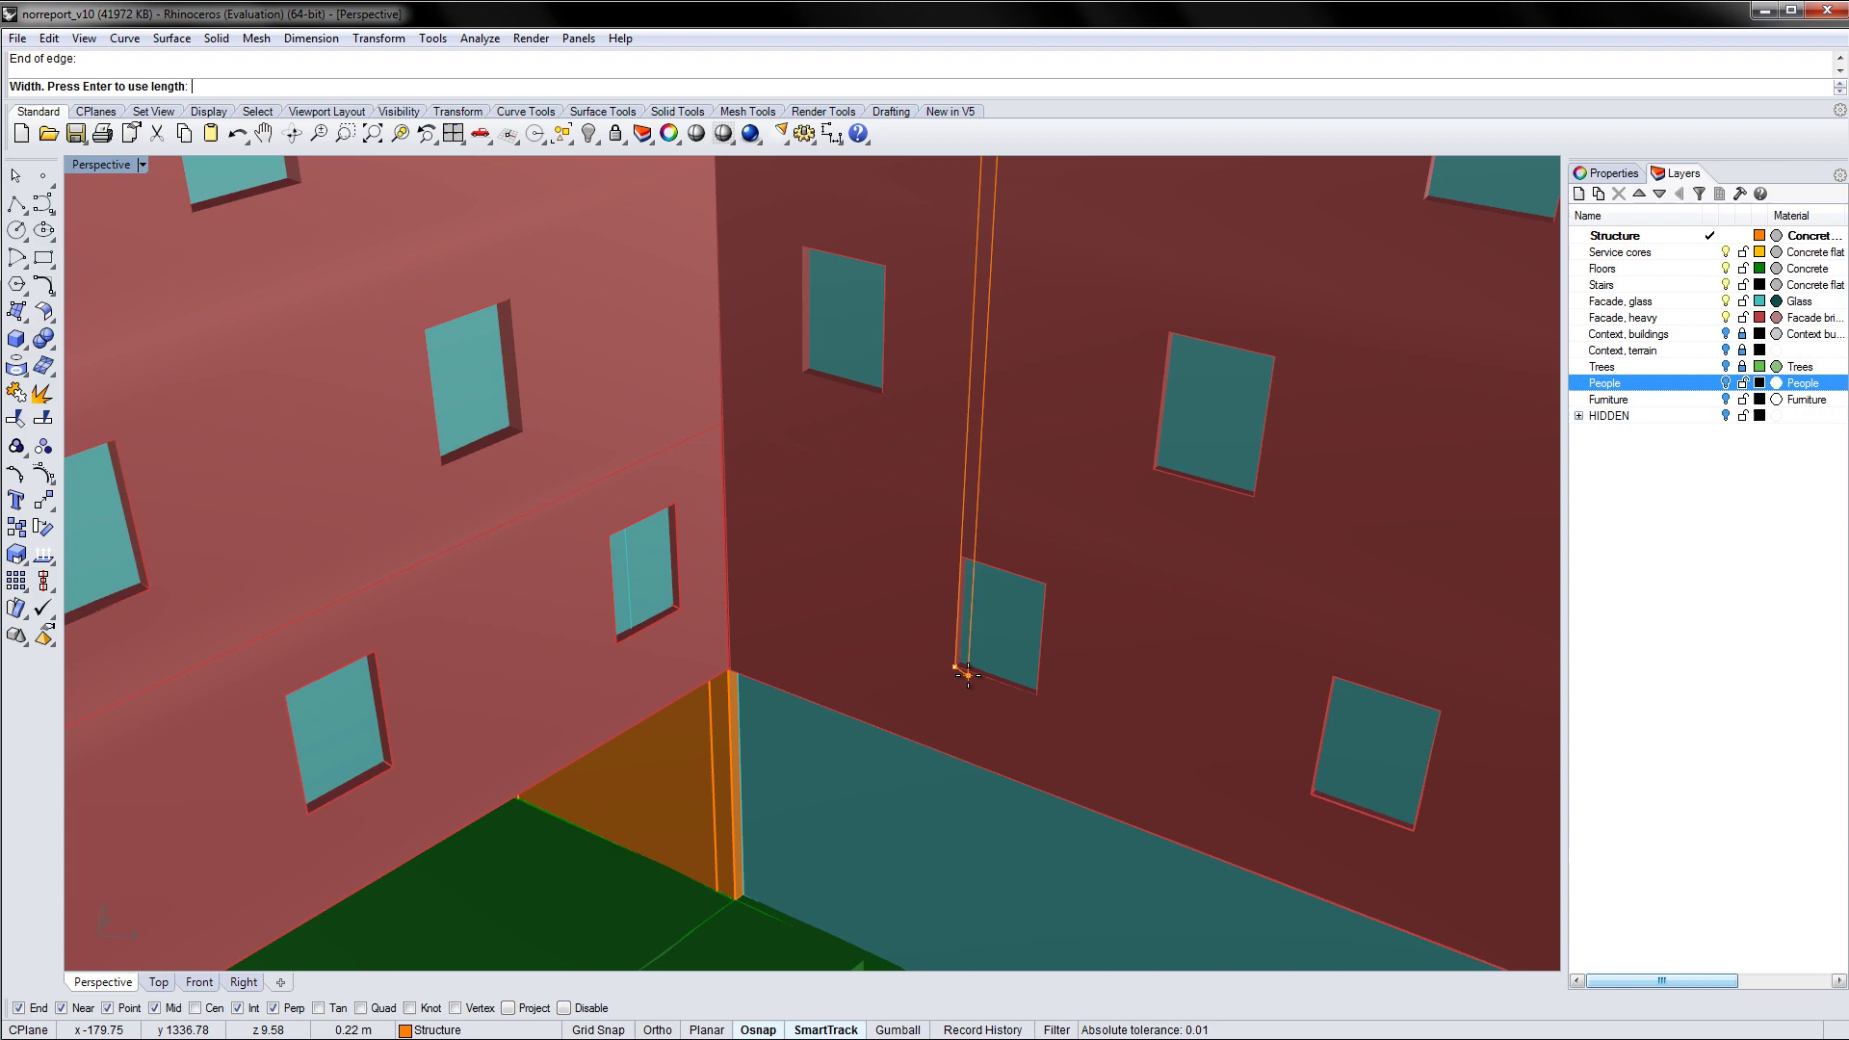
pyautogui.scroll(-5, 963, 674)
pyautogui.scroll(4, 1194, 751)
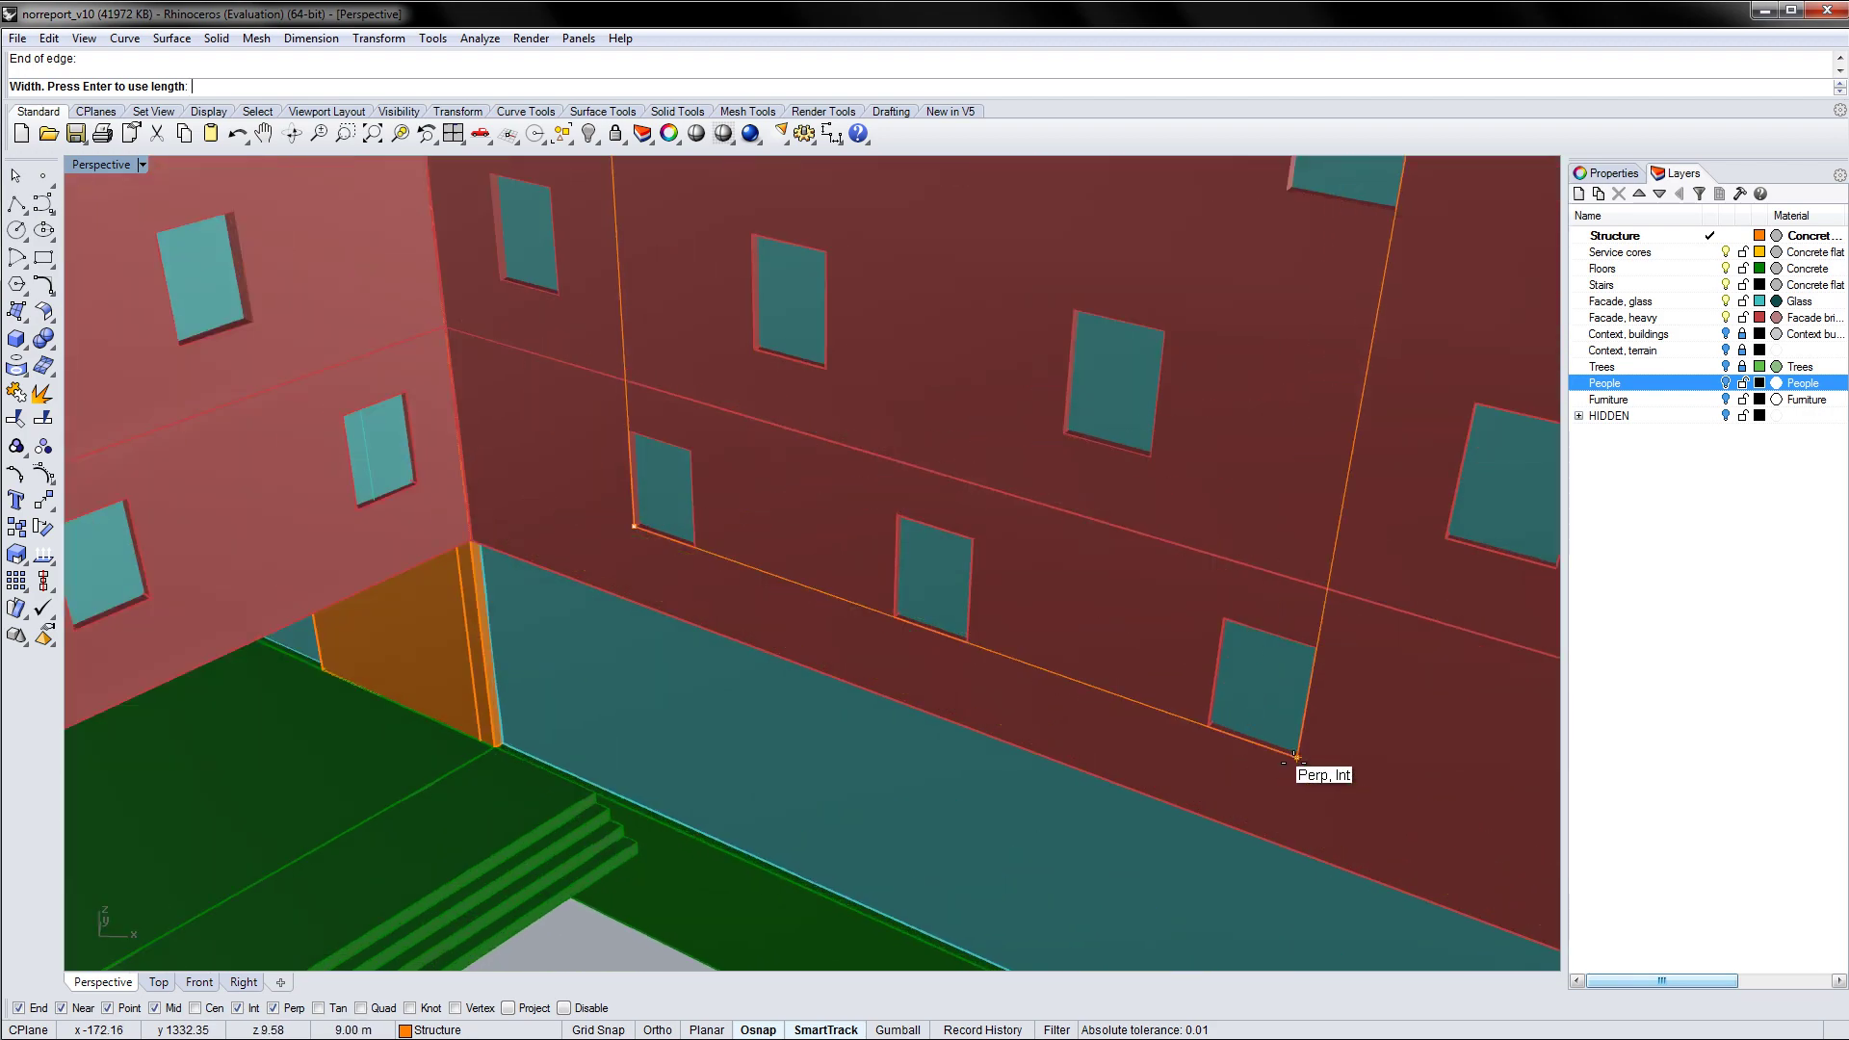
pyautogui.click(1279, 761)
pyautogui.scroll(-3, 1279, 761)
pyautogui.scroll(-5, 915, 578)
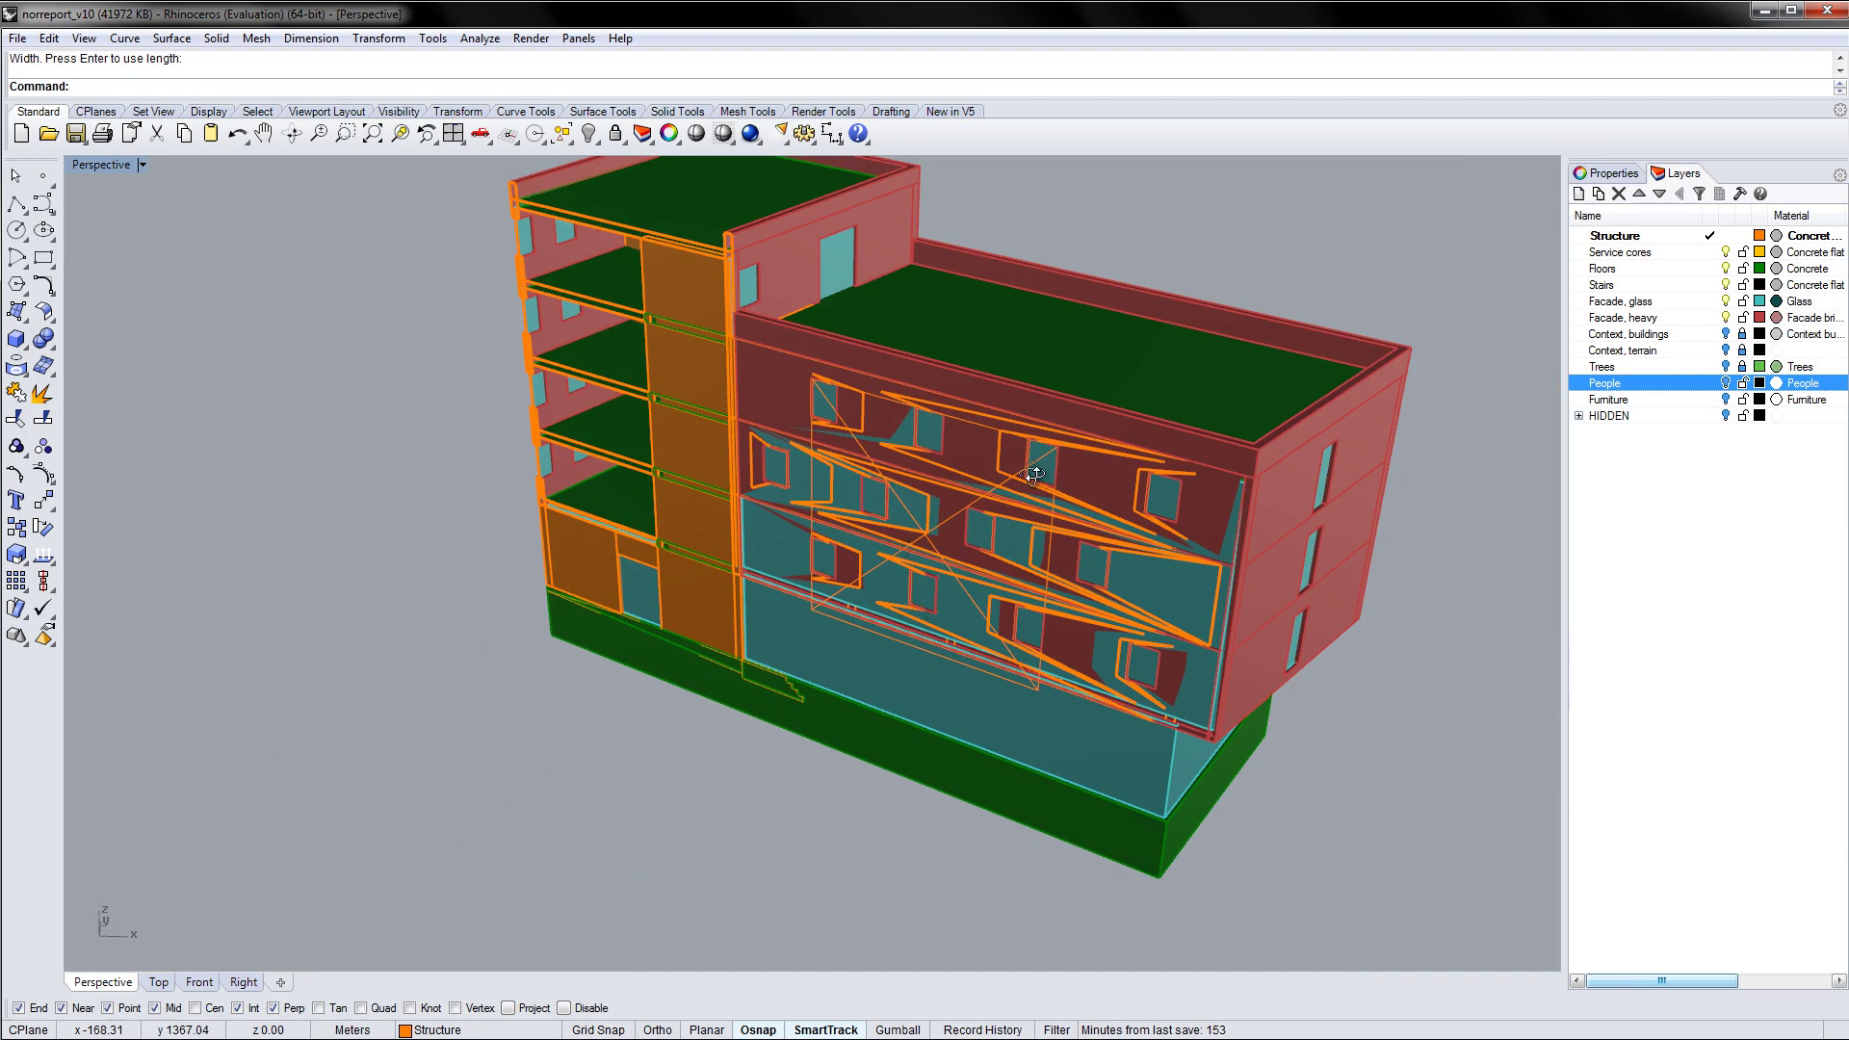
pyautogui.moveTo(903, 547); pyautogui.dragTo(963, 543, button='right')
pyautogui.scroll(4, 920, 559)
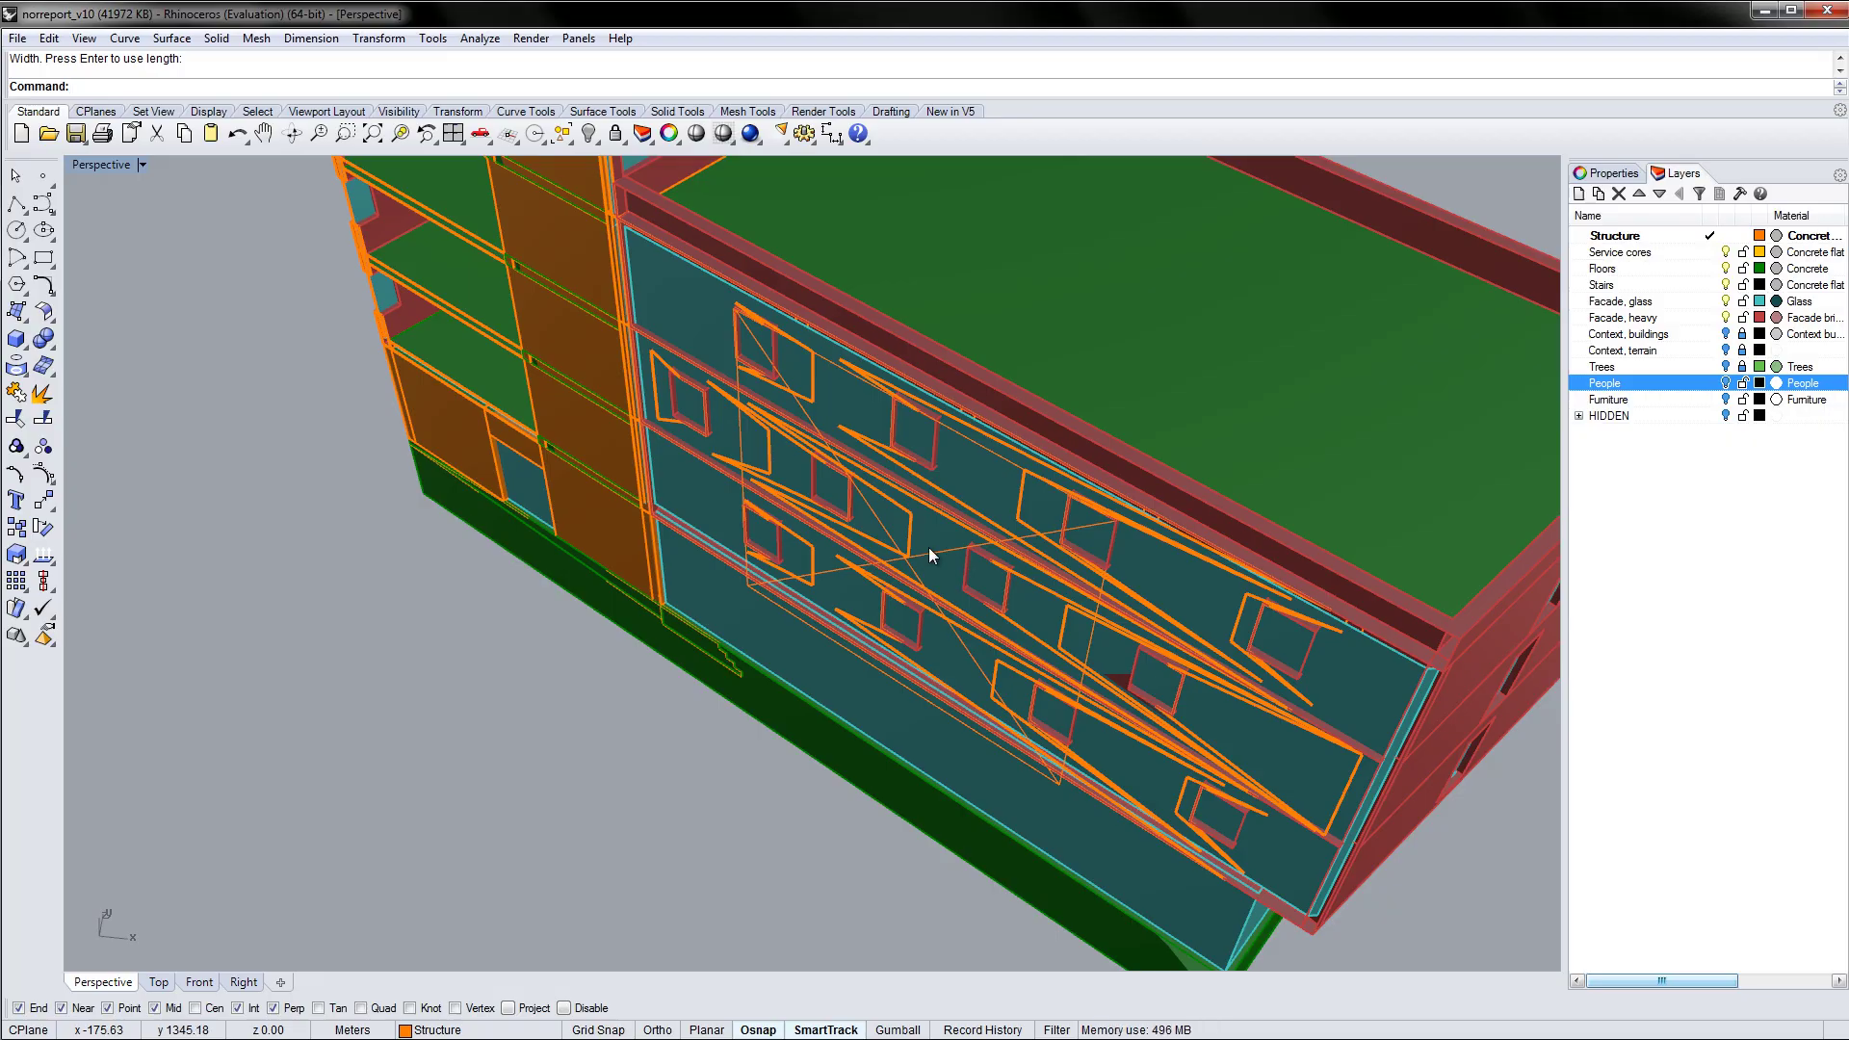
# - Select the clipping plane and move it deeper into the building to expose the interior
pyautogui.click(938, 553)
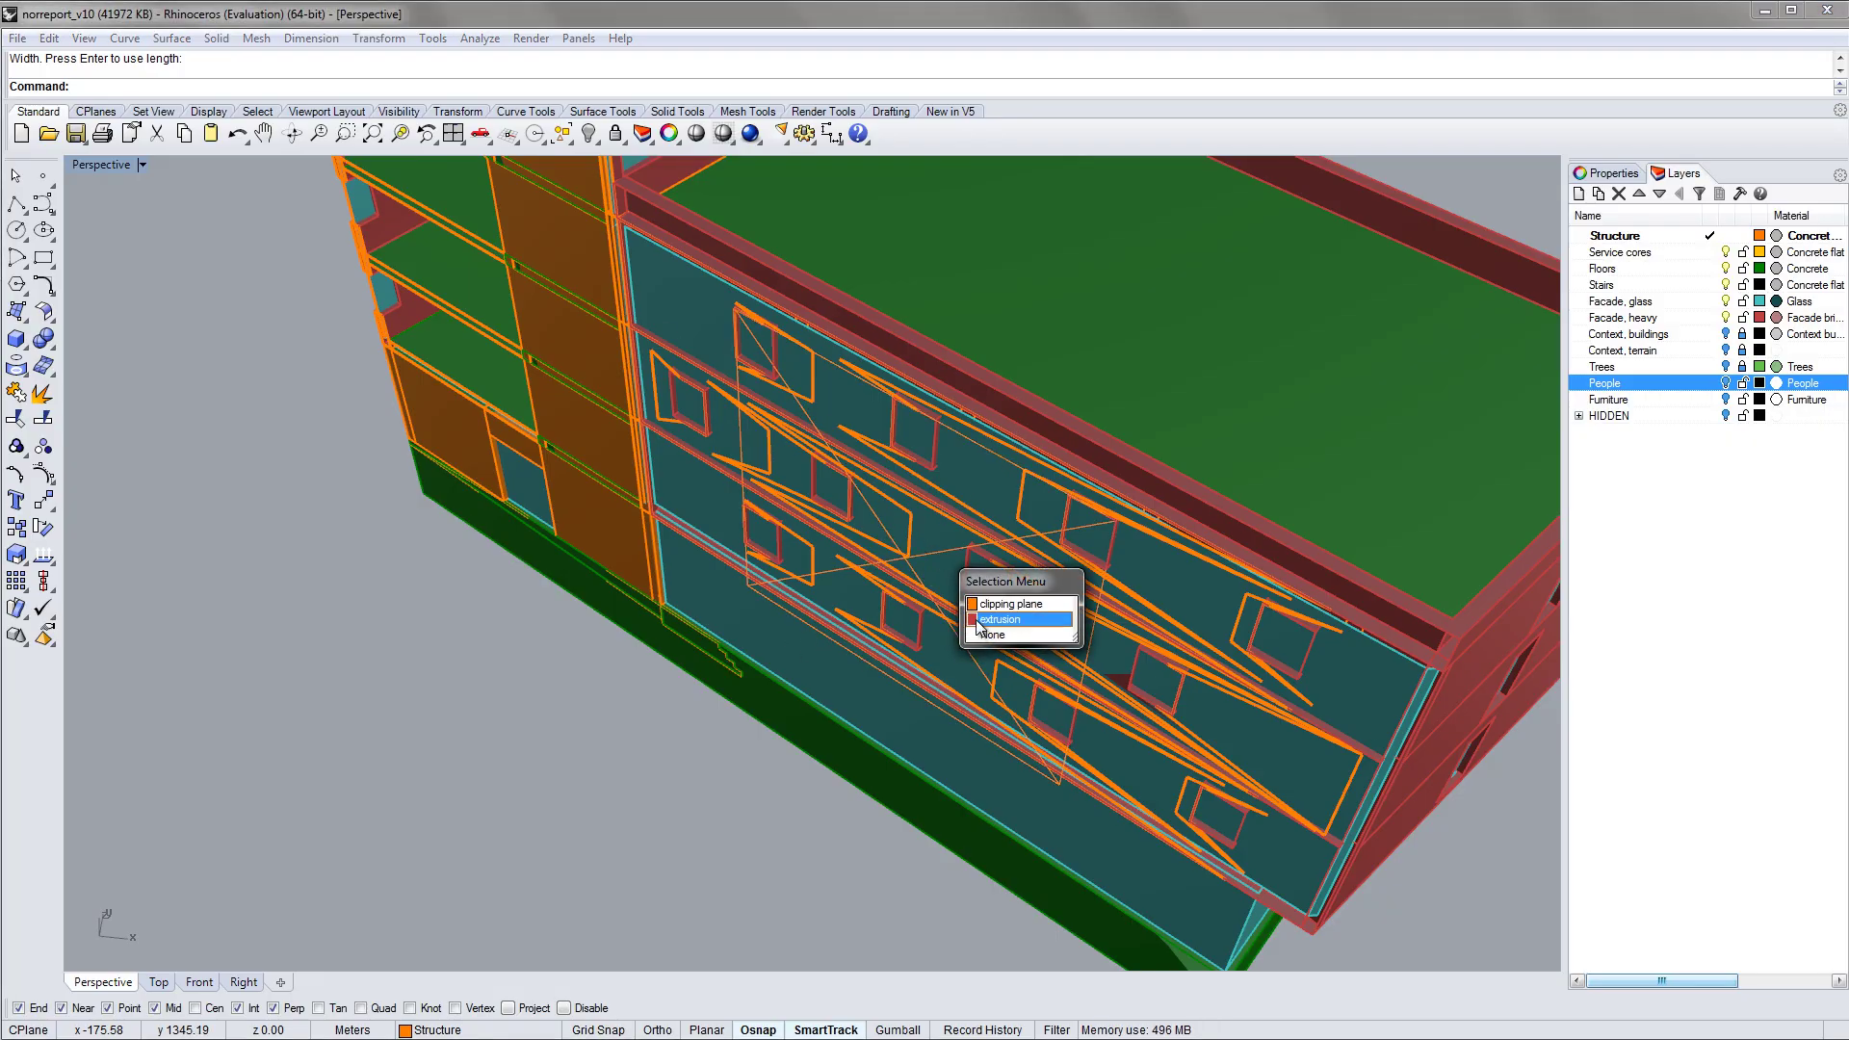
pyautogui.click(1002, 604)
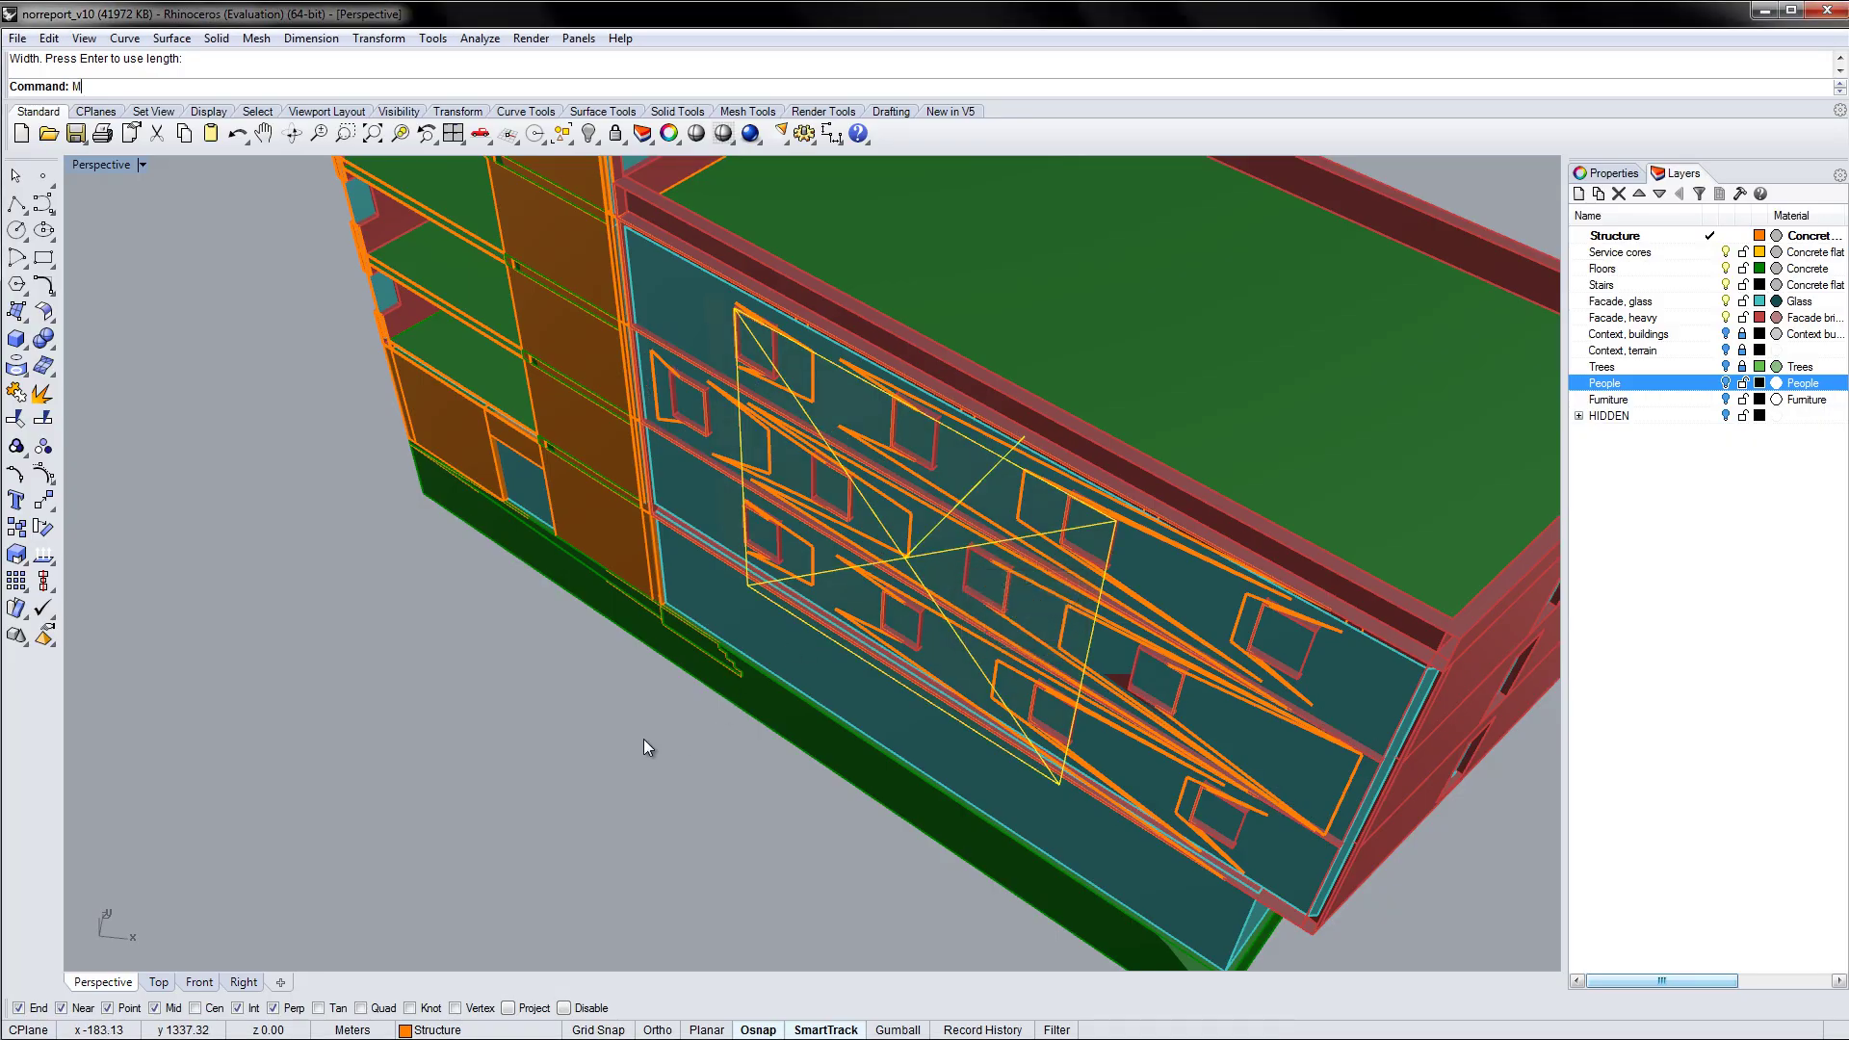
pyautogui.write('M')
pyautogui.press('Return')
pyautogui.click(605, 780)
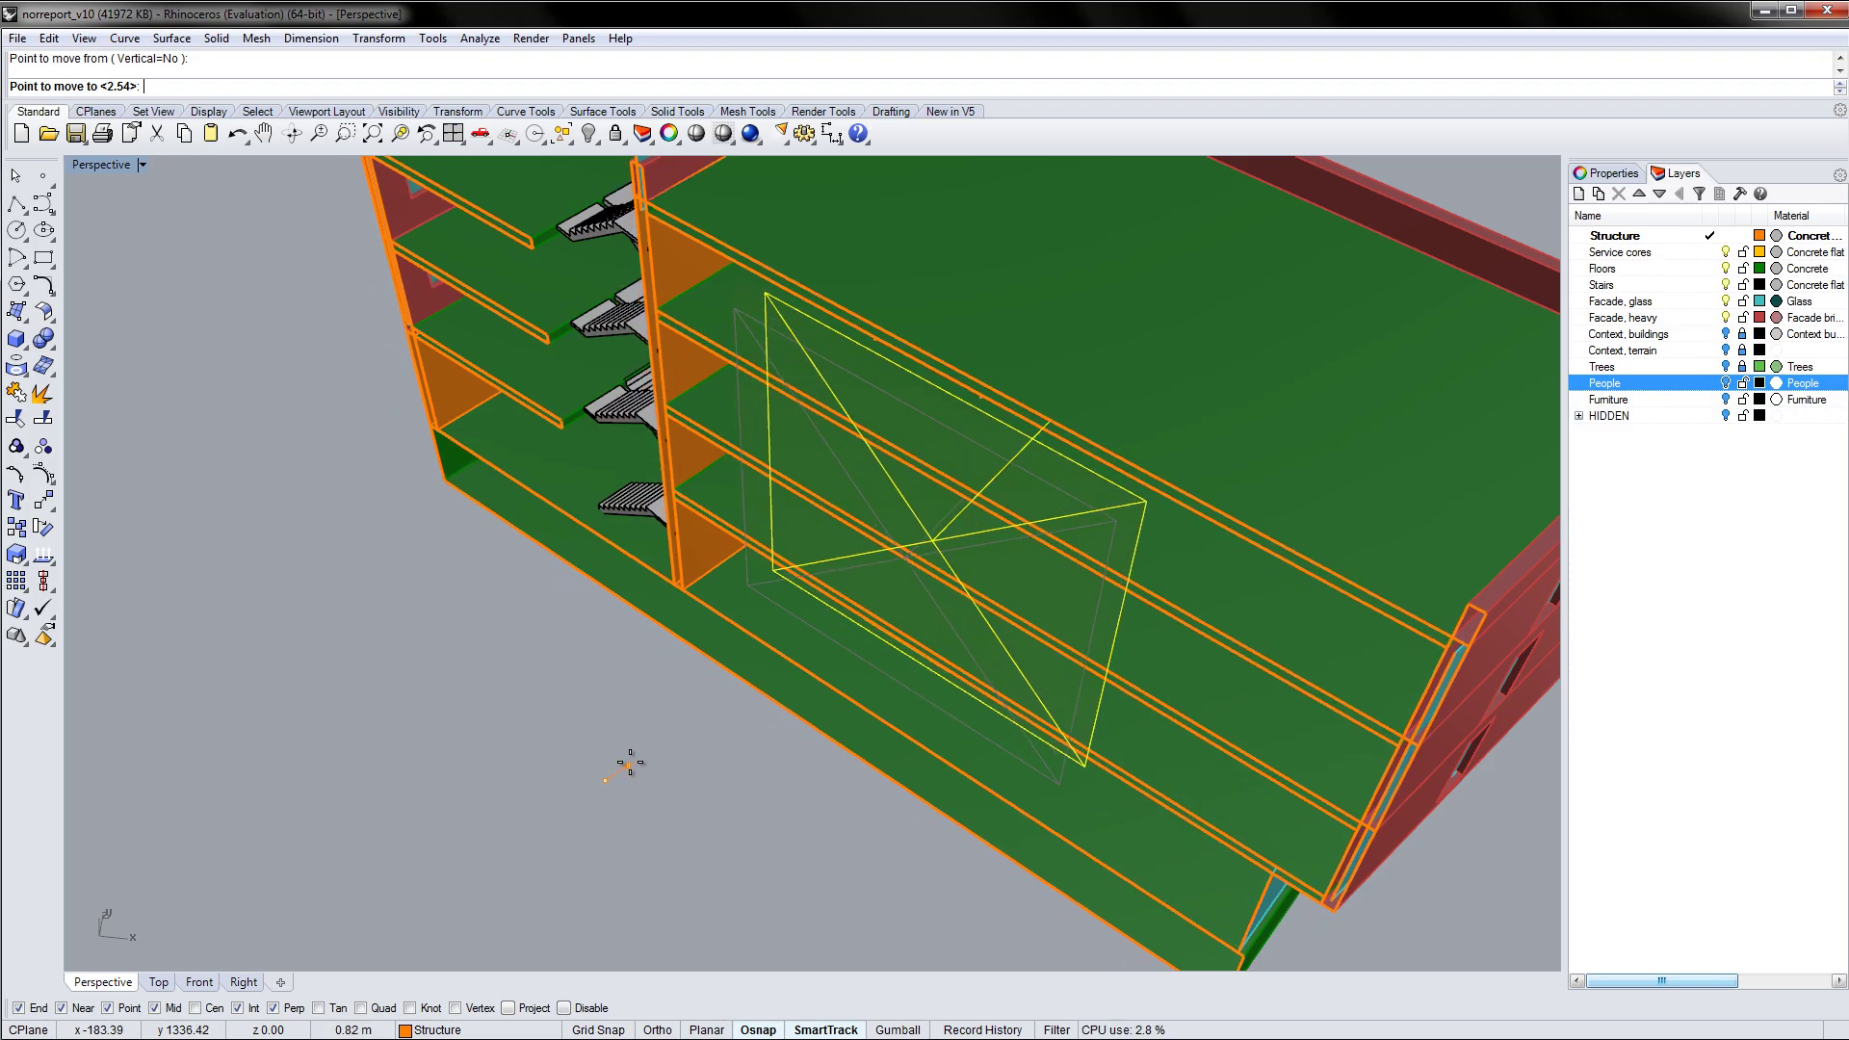
pyautogui.click(631, 762)
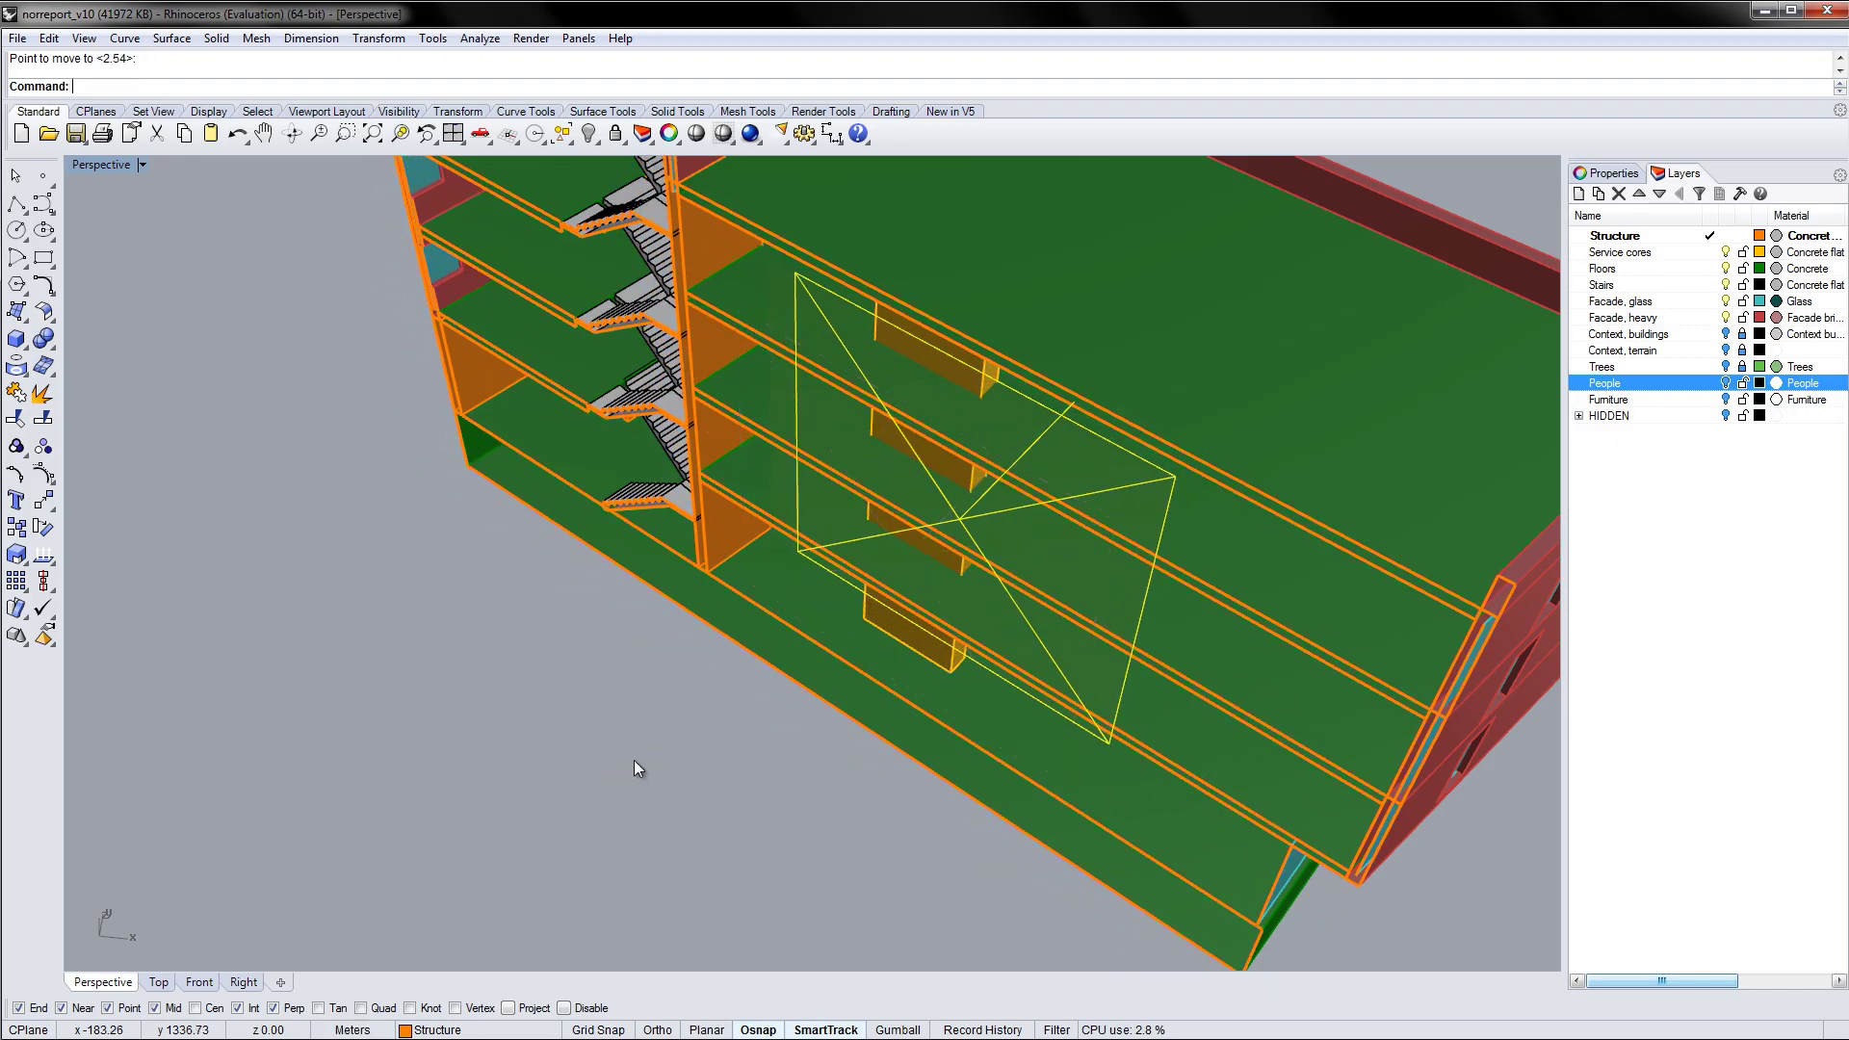
pyautogui.moveTo(633, 760); pyautogui.dragTo(752, 636, button='right')
pyautogui.scroll(-3, 734, 630)
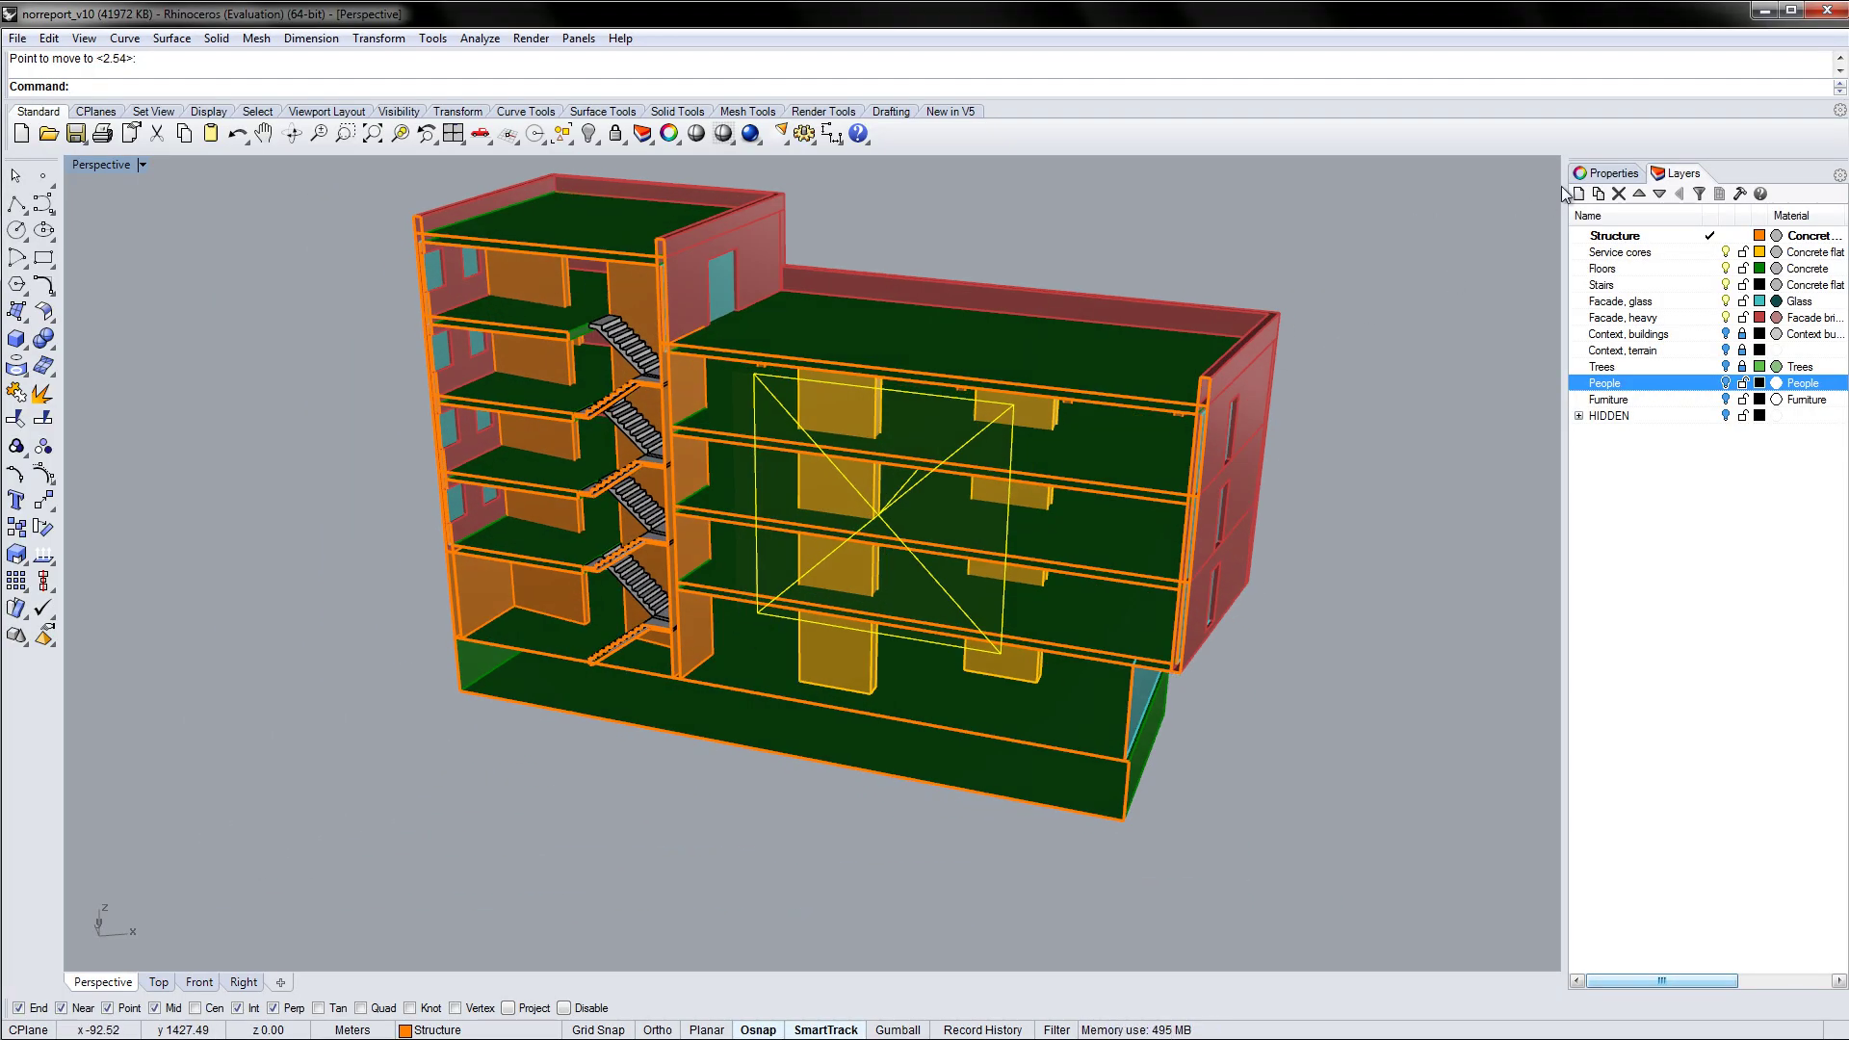
# - Flip the clipping plane's direction twice in Properties, keeping the interior cut, and restore four viewports
pyautogui.click(1594, 175)
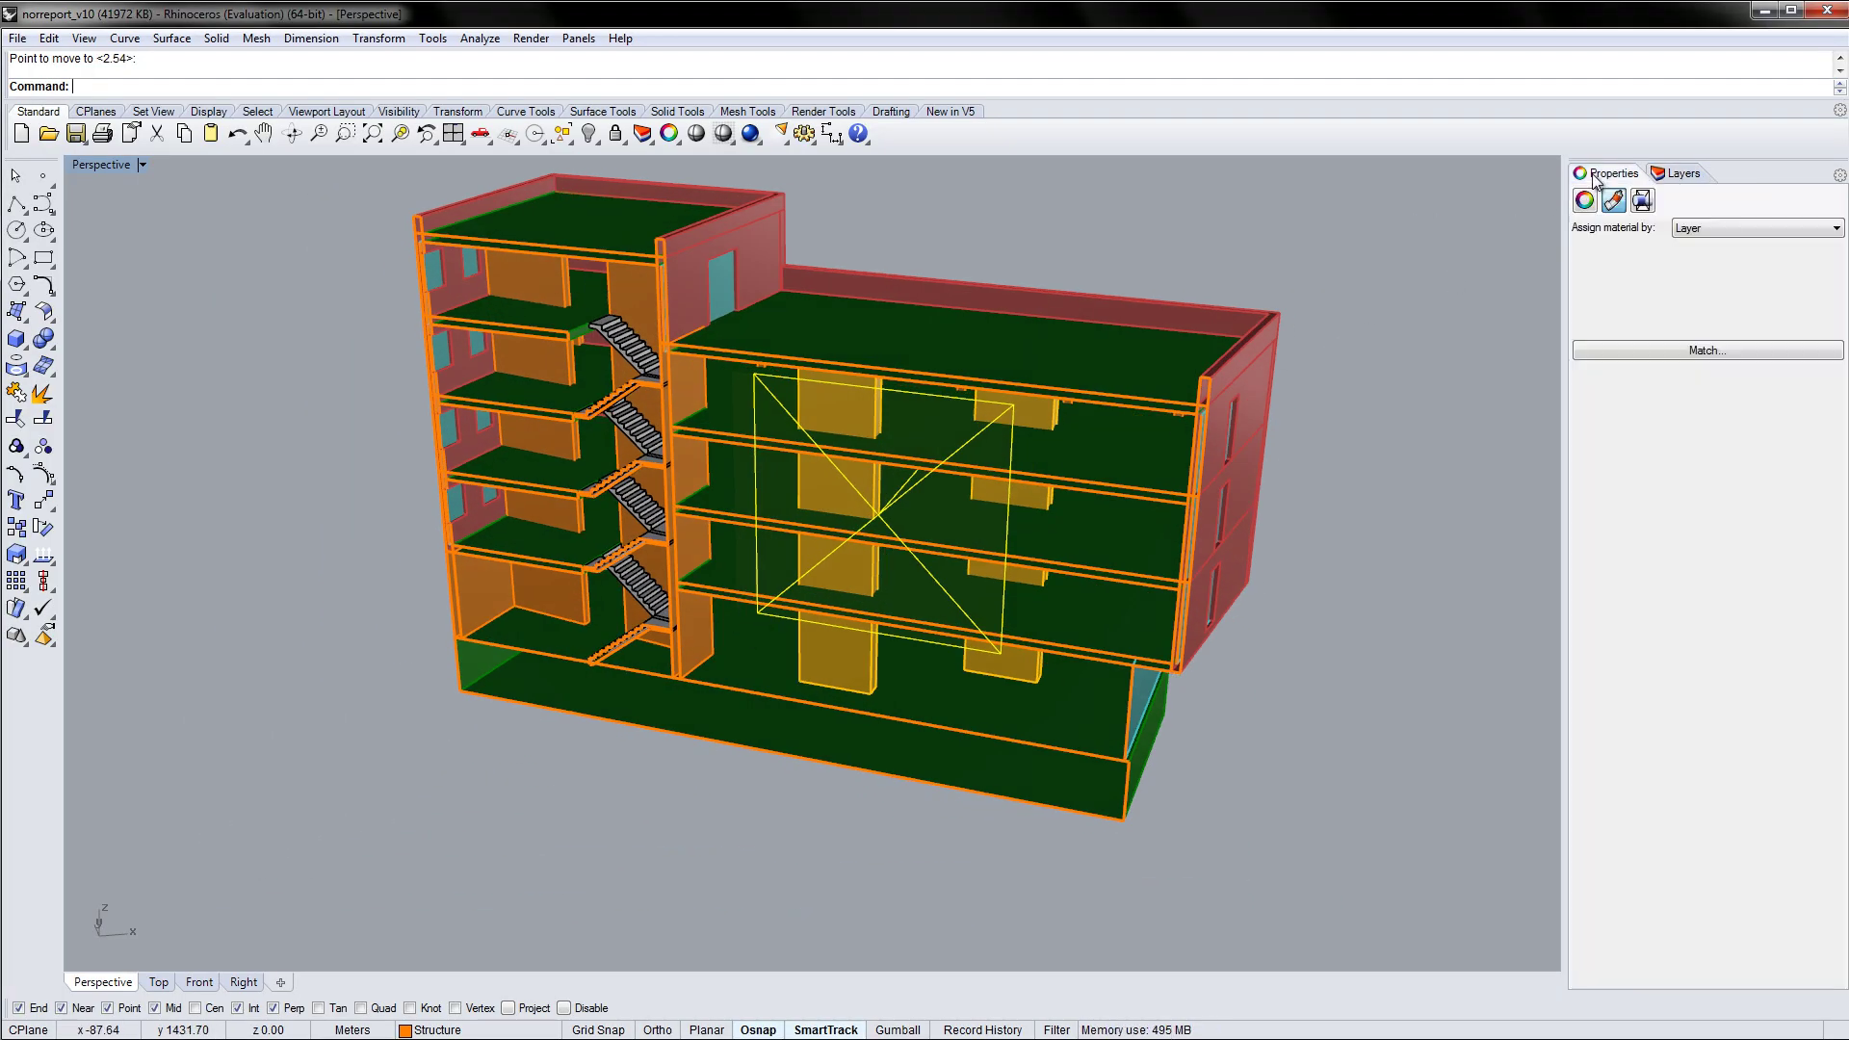
pyautogui.click(1643, 200)
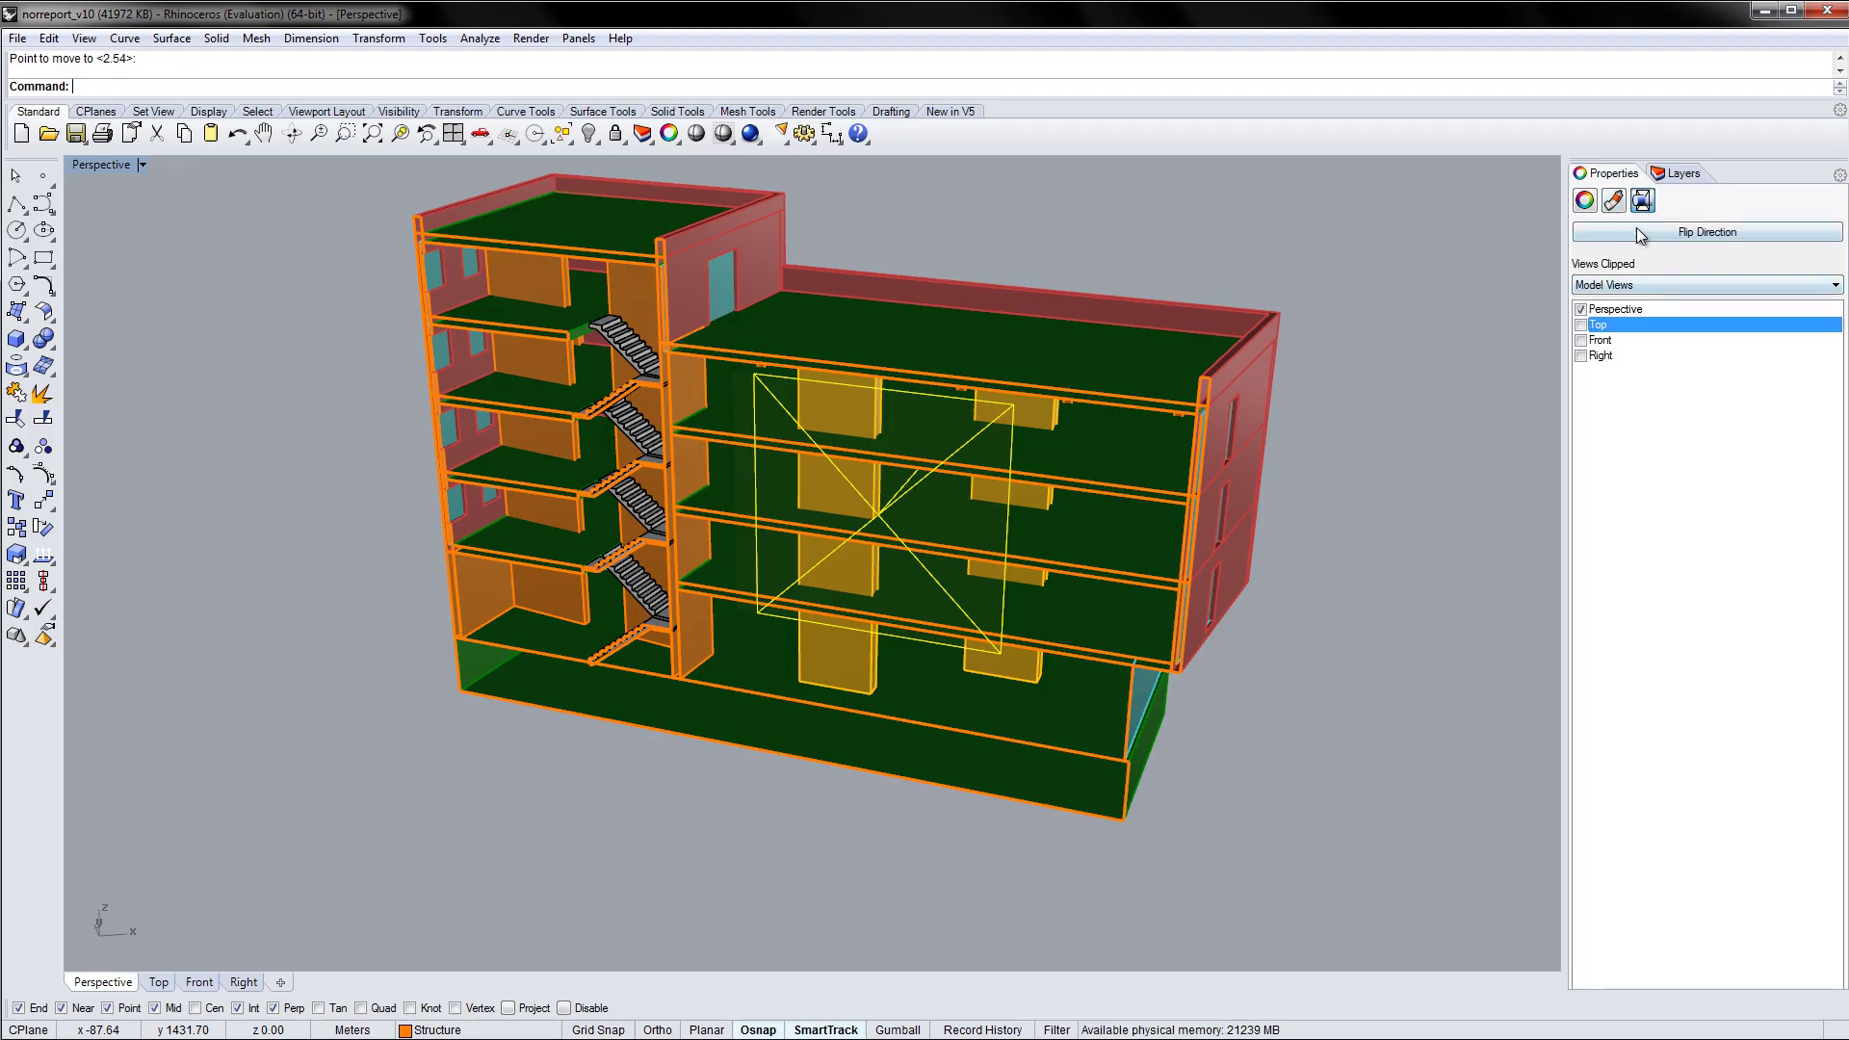
pyautogui.click(1649, 231)
pyautogui.moveTo(1129, 458)
pyautogui.mouseDown(button='right')
pyautogui.moveTo(729, 459)
pyautogui.moveTo(640, 401)
pyautogui.moveTo(955, 444)
pyautogui.moveTo(1123, 425)
pyautogui.moveTo(1127, 454)
pyautogui.mouseUp(button='right')
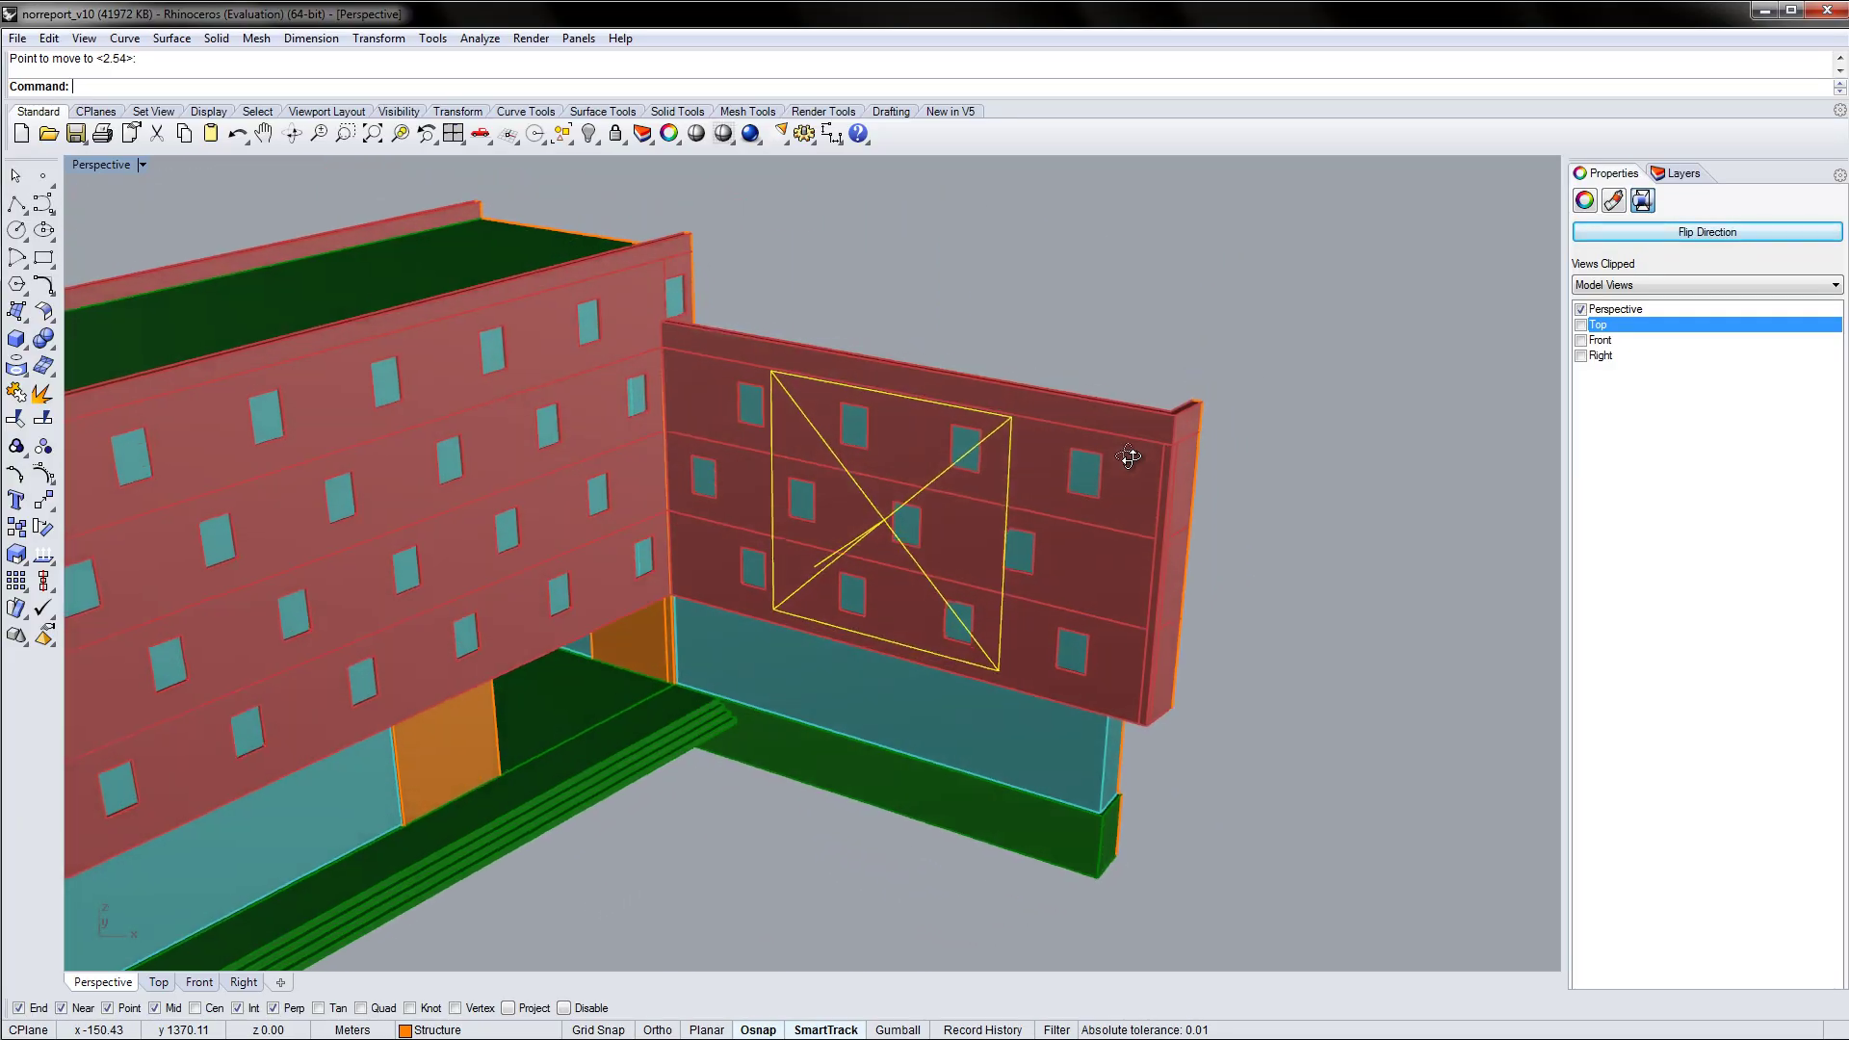
pyautogui.click(1626, 231)
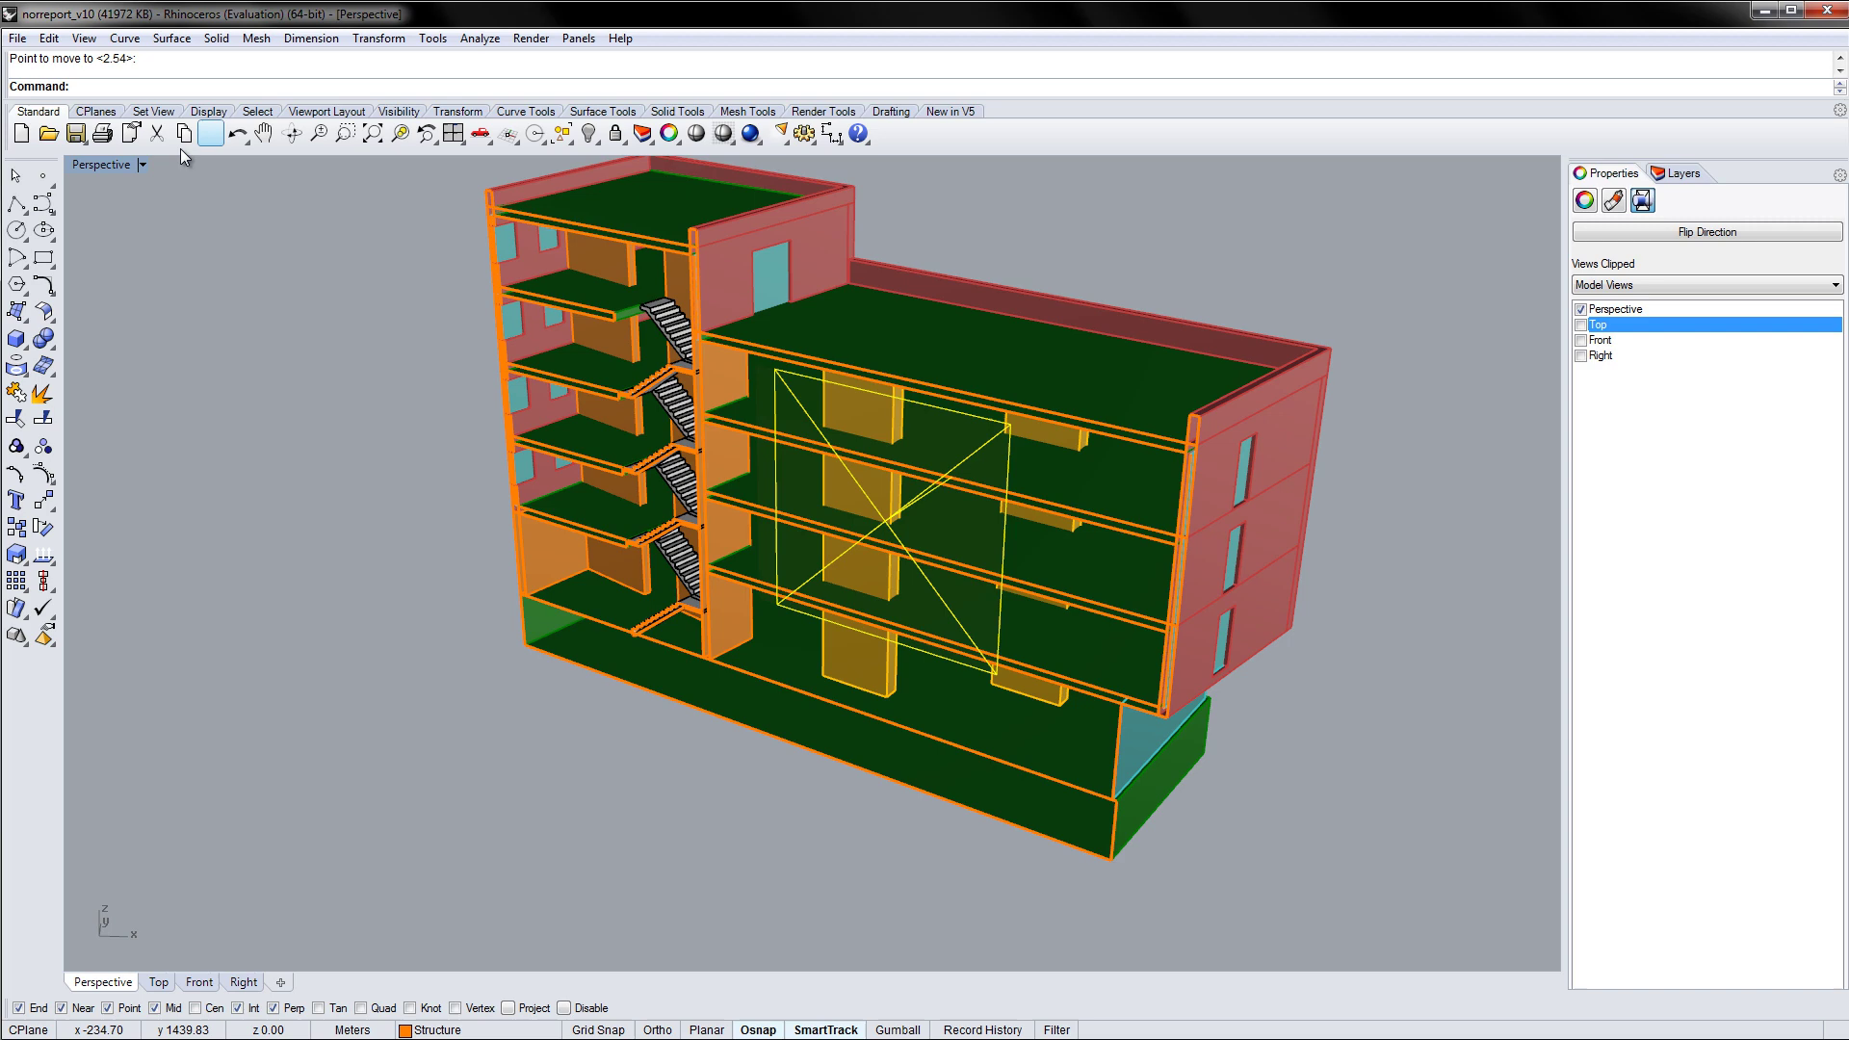
pyautogui.doubleClick(125, 160)
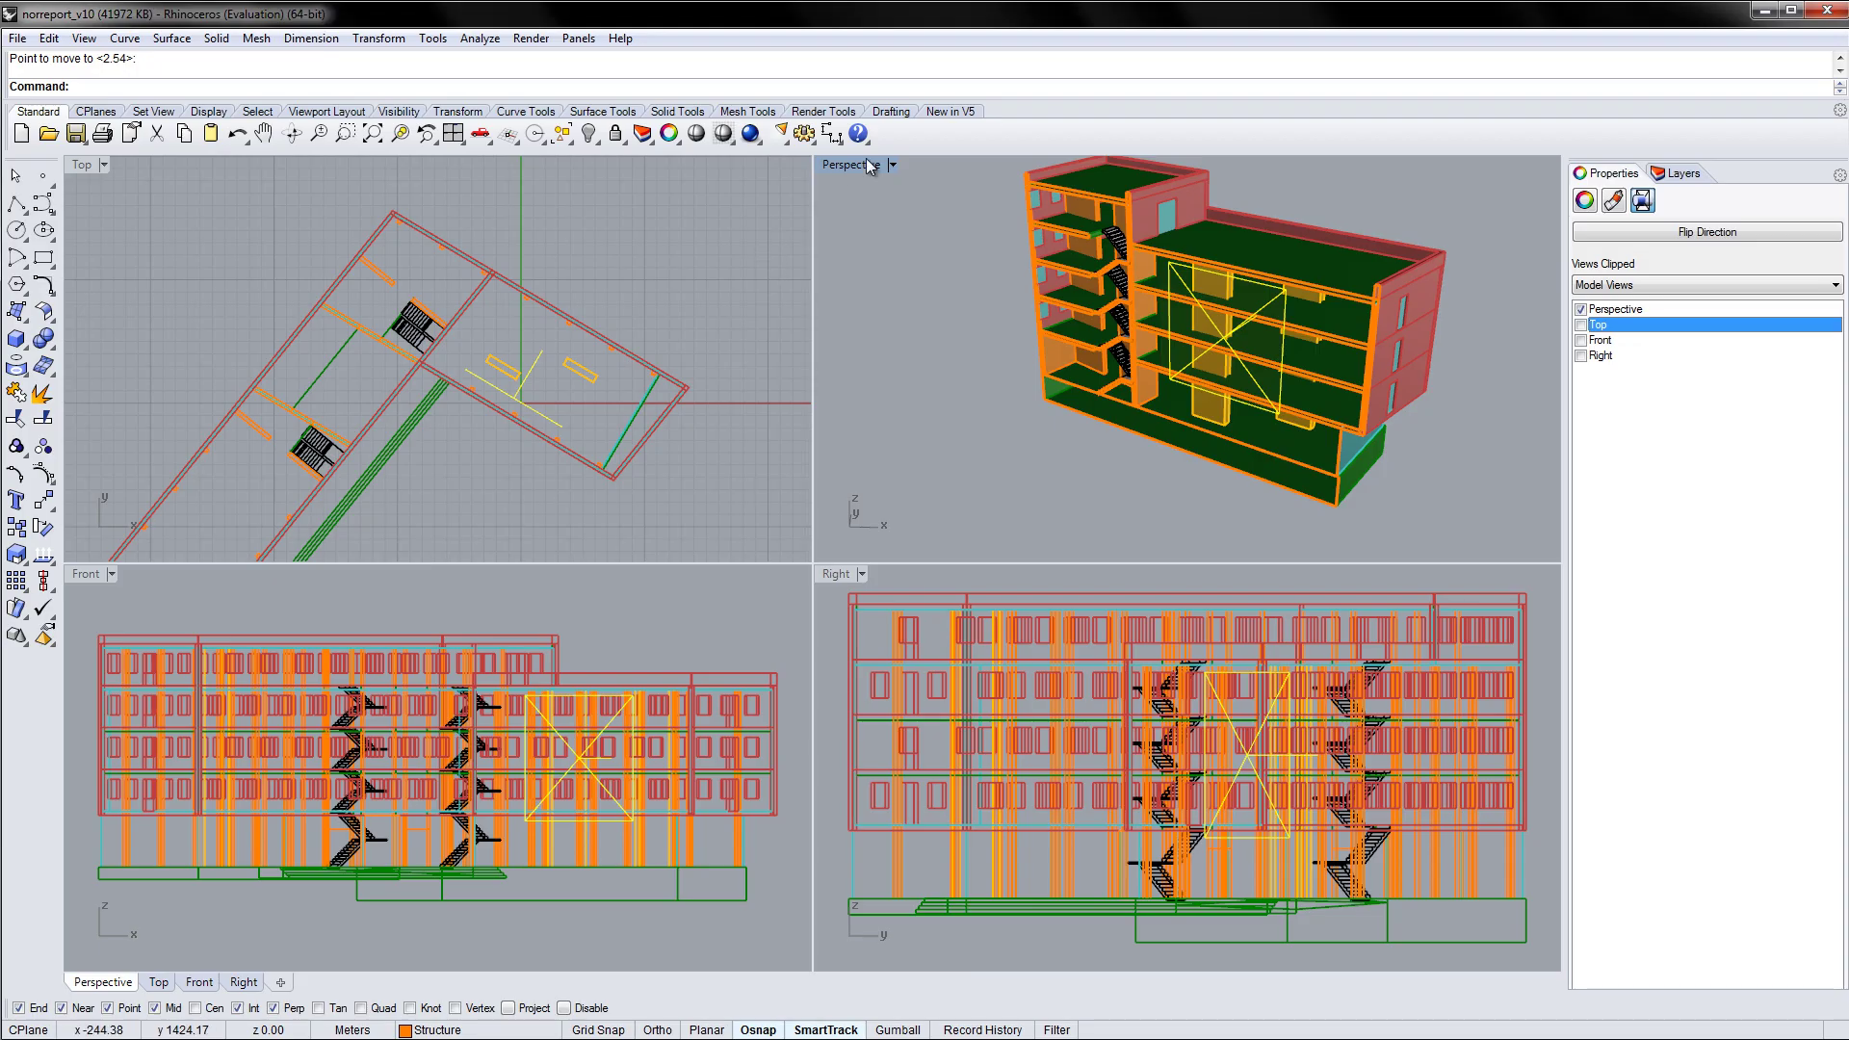
# - Cut section curves through all objects along a line across the wing in plan
pyautogui.moveTo(869, 166); pyautogui.dragTo(819, 251, button='right')
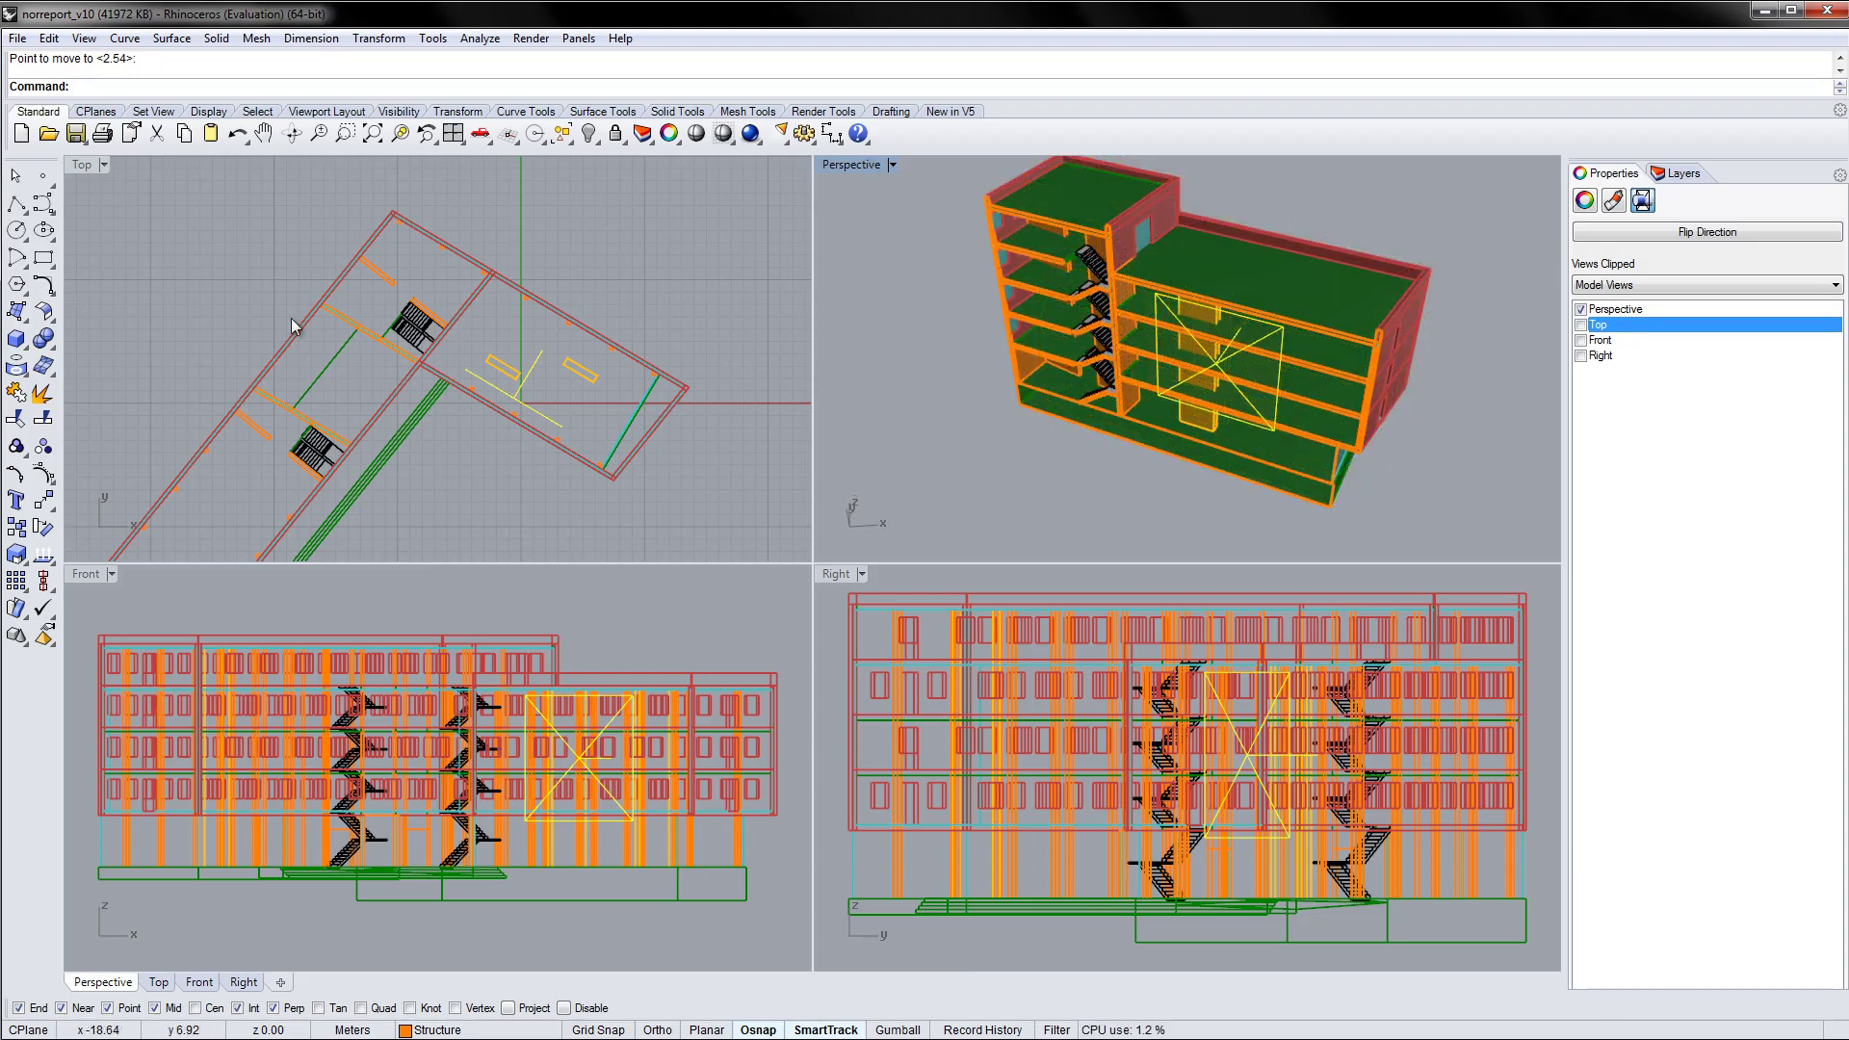
pyautogui.write('Section')
pyautogui.press('Return')
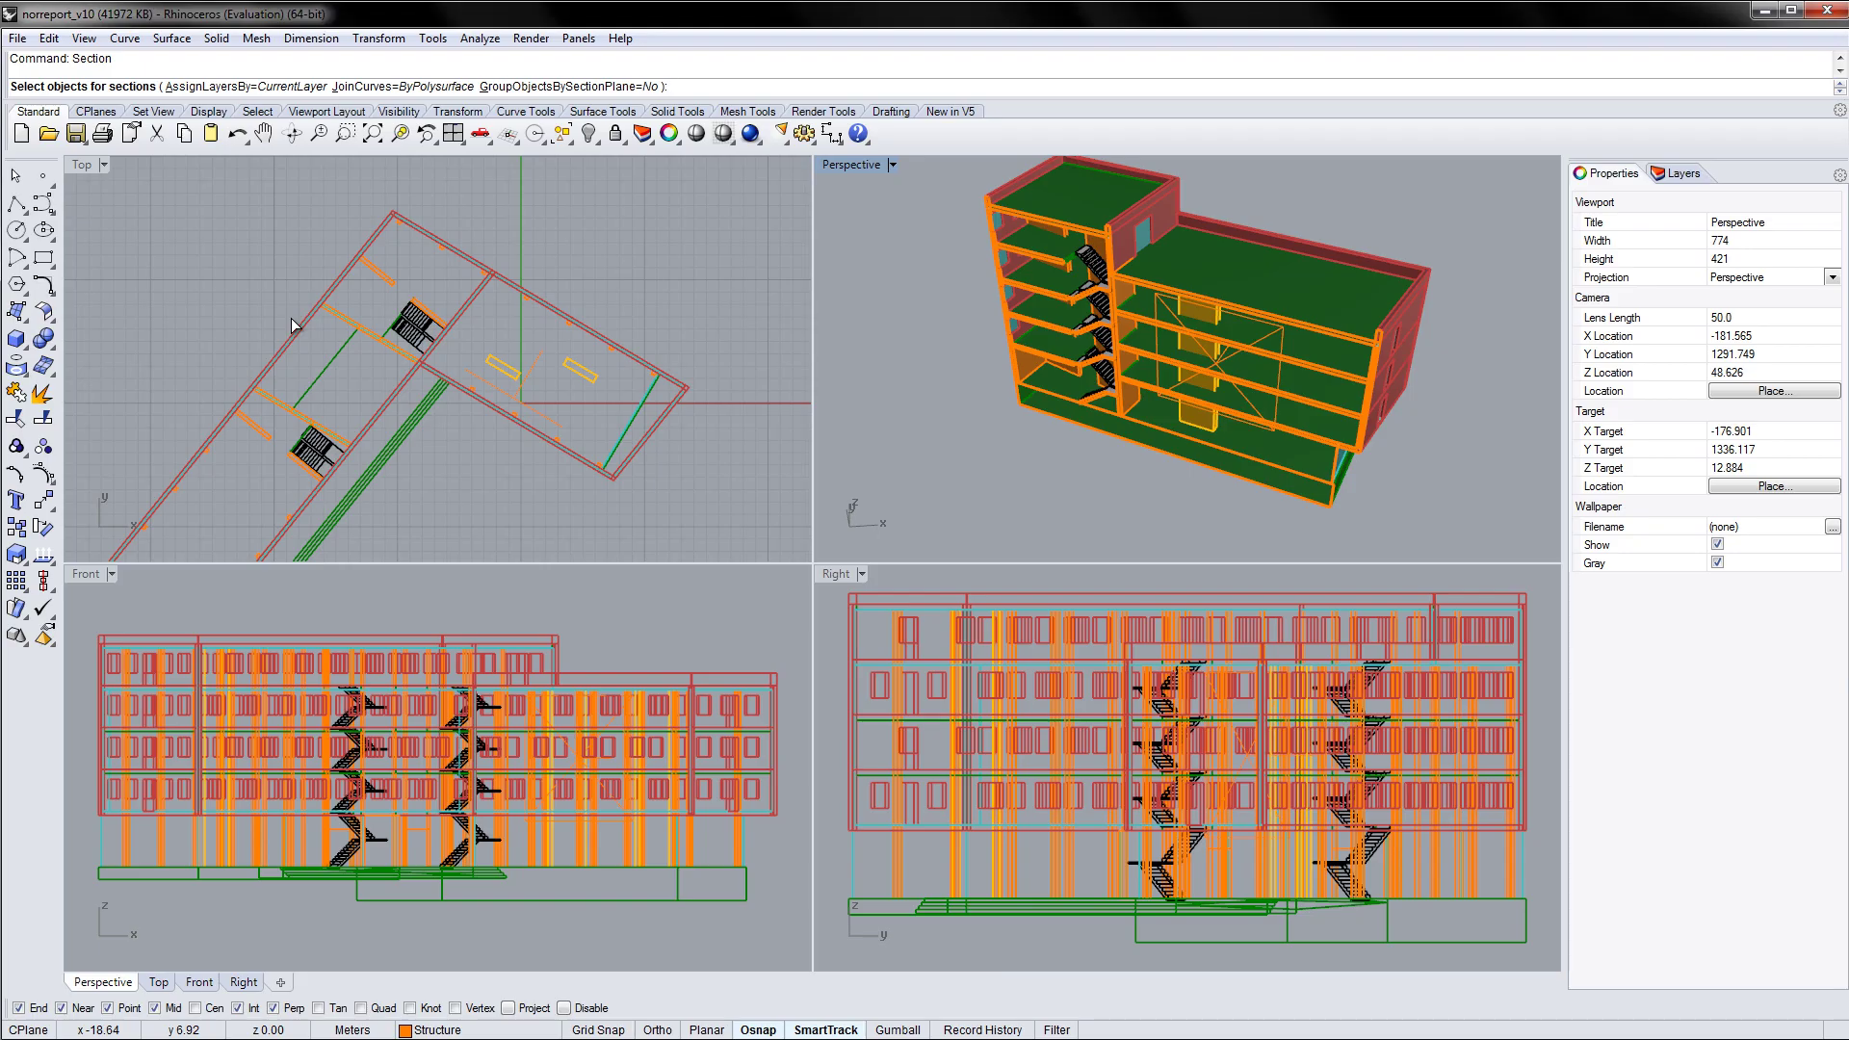
pyautogui.hotkey('ctrl', 'a')
pyautogui.press('Return')
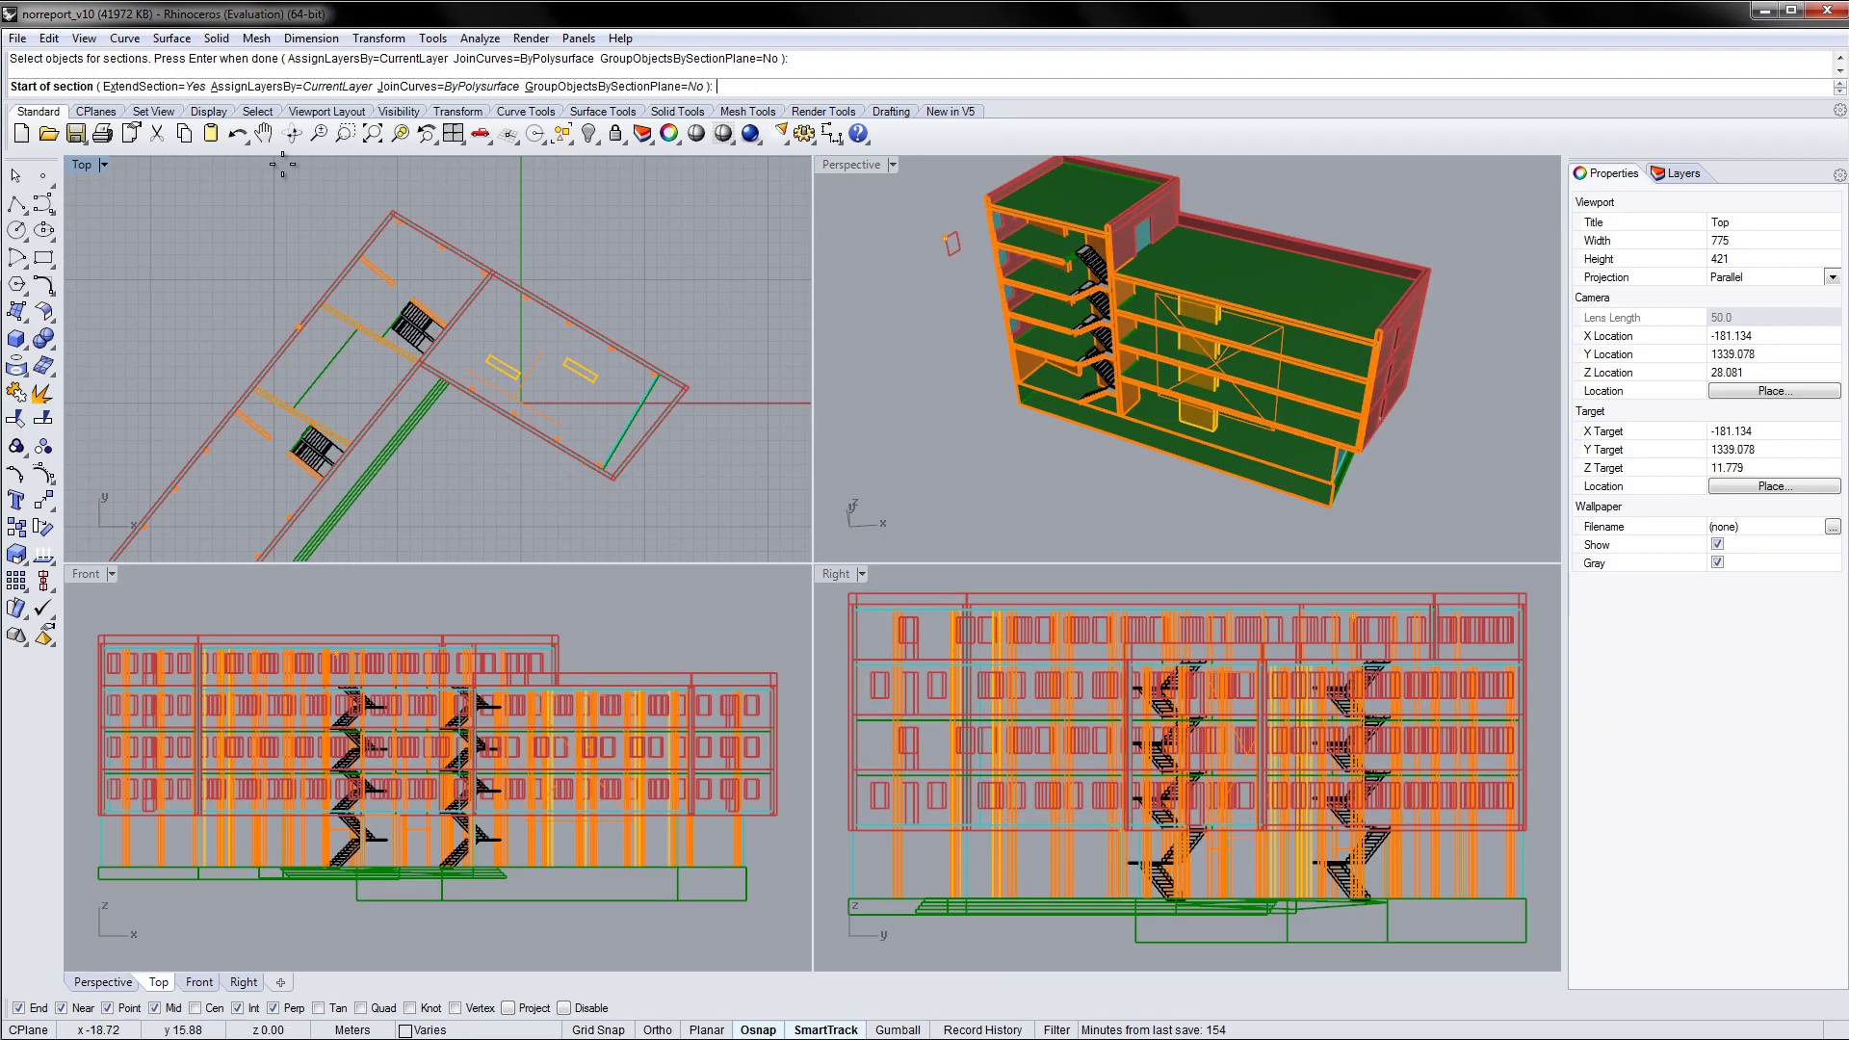
pyautogui.click(466, 379)
pyautogui.click(562, 434)
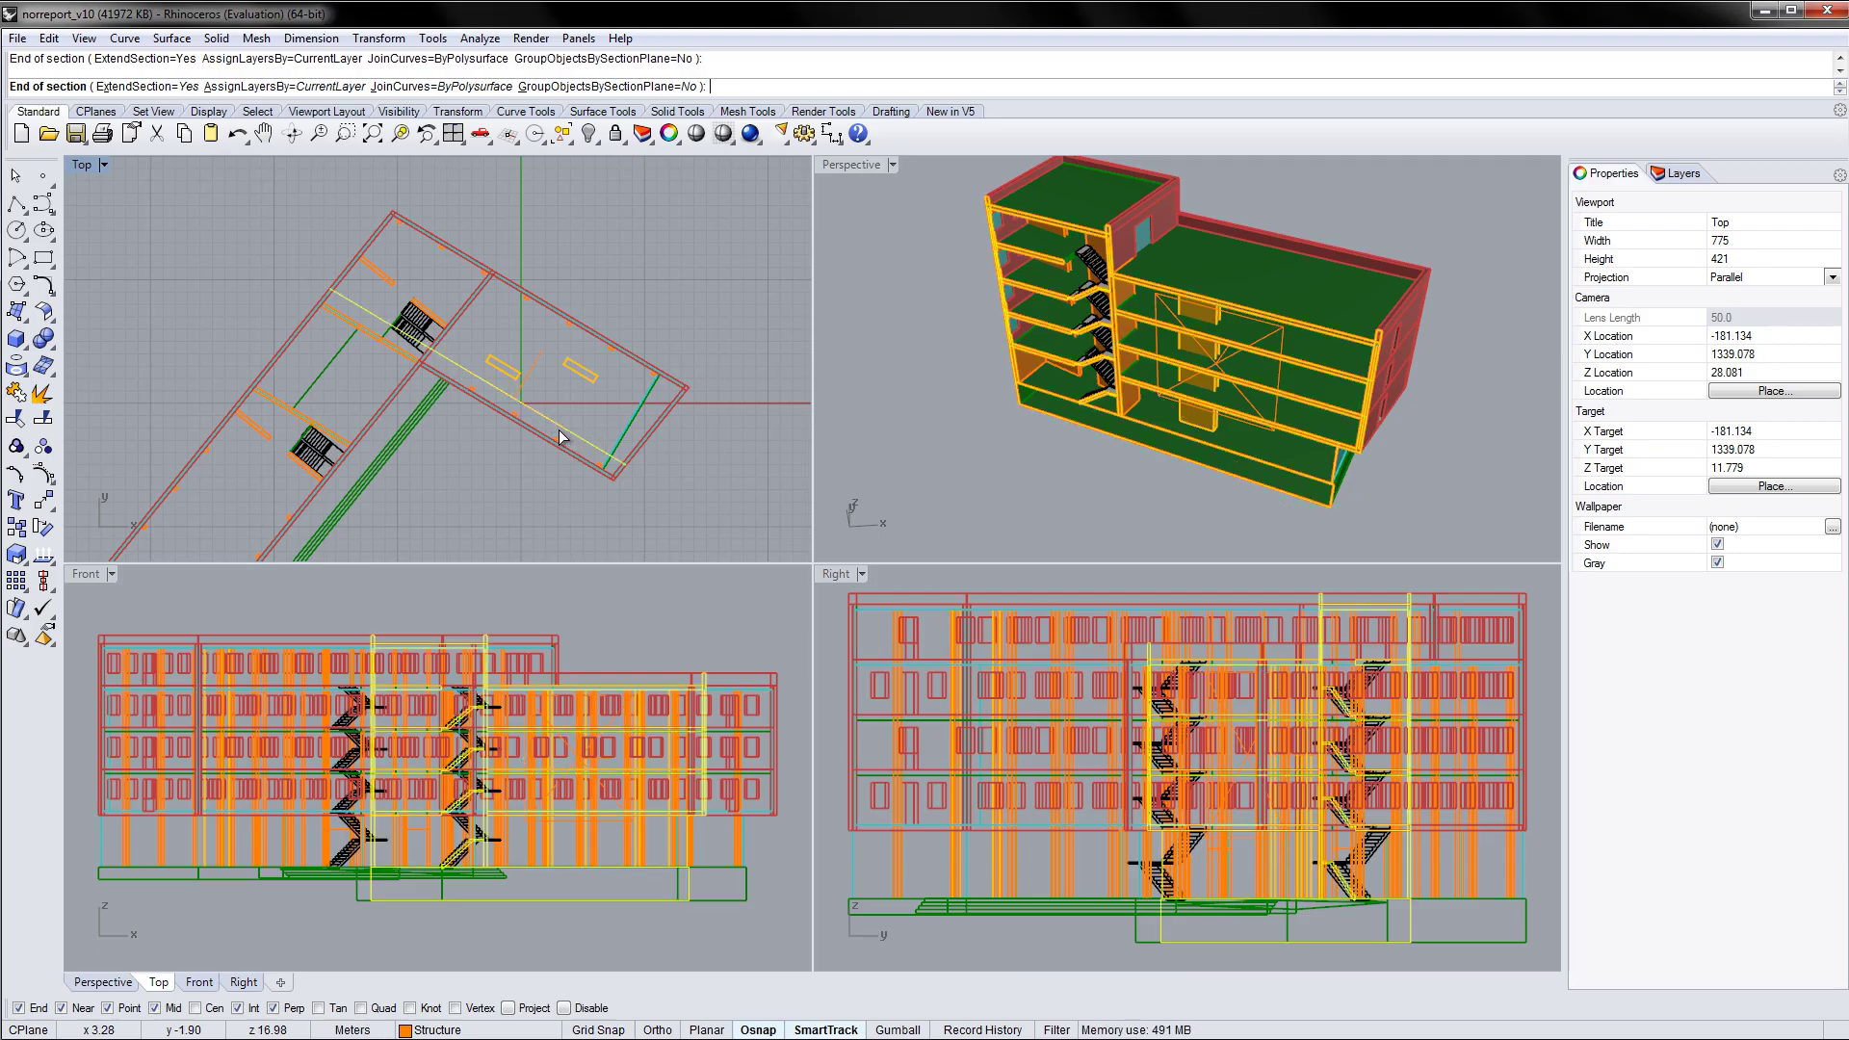
pyautogui.press('Return')
# - Delete the new section curves and tilt the Perspective view to a higher angle
pyautogui.moveTo(1035, 376); pyautogui.dragTo(1041, 378, button='right')
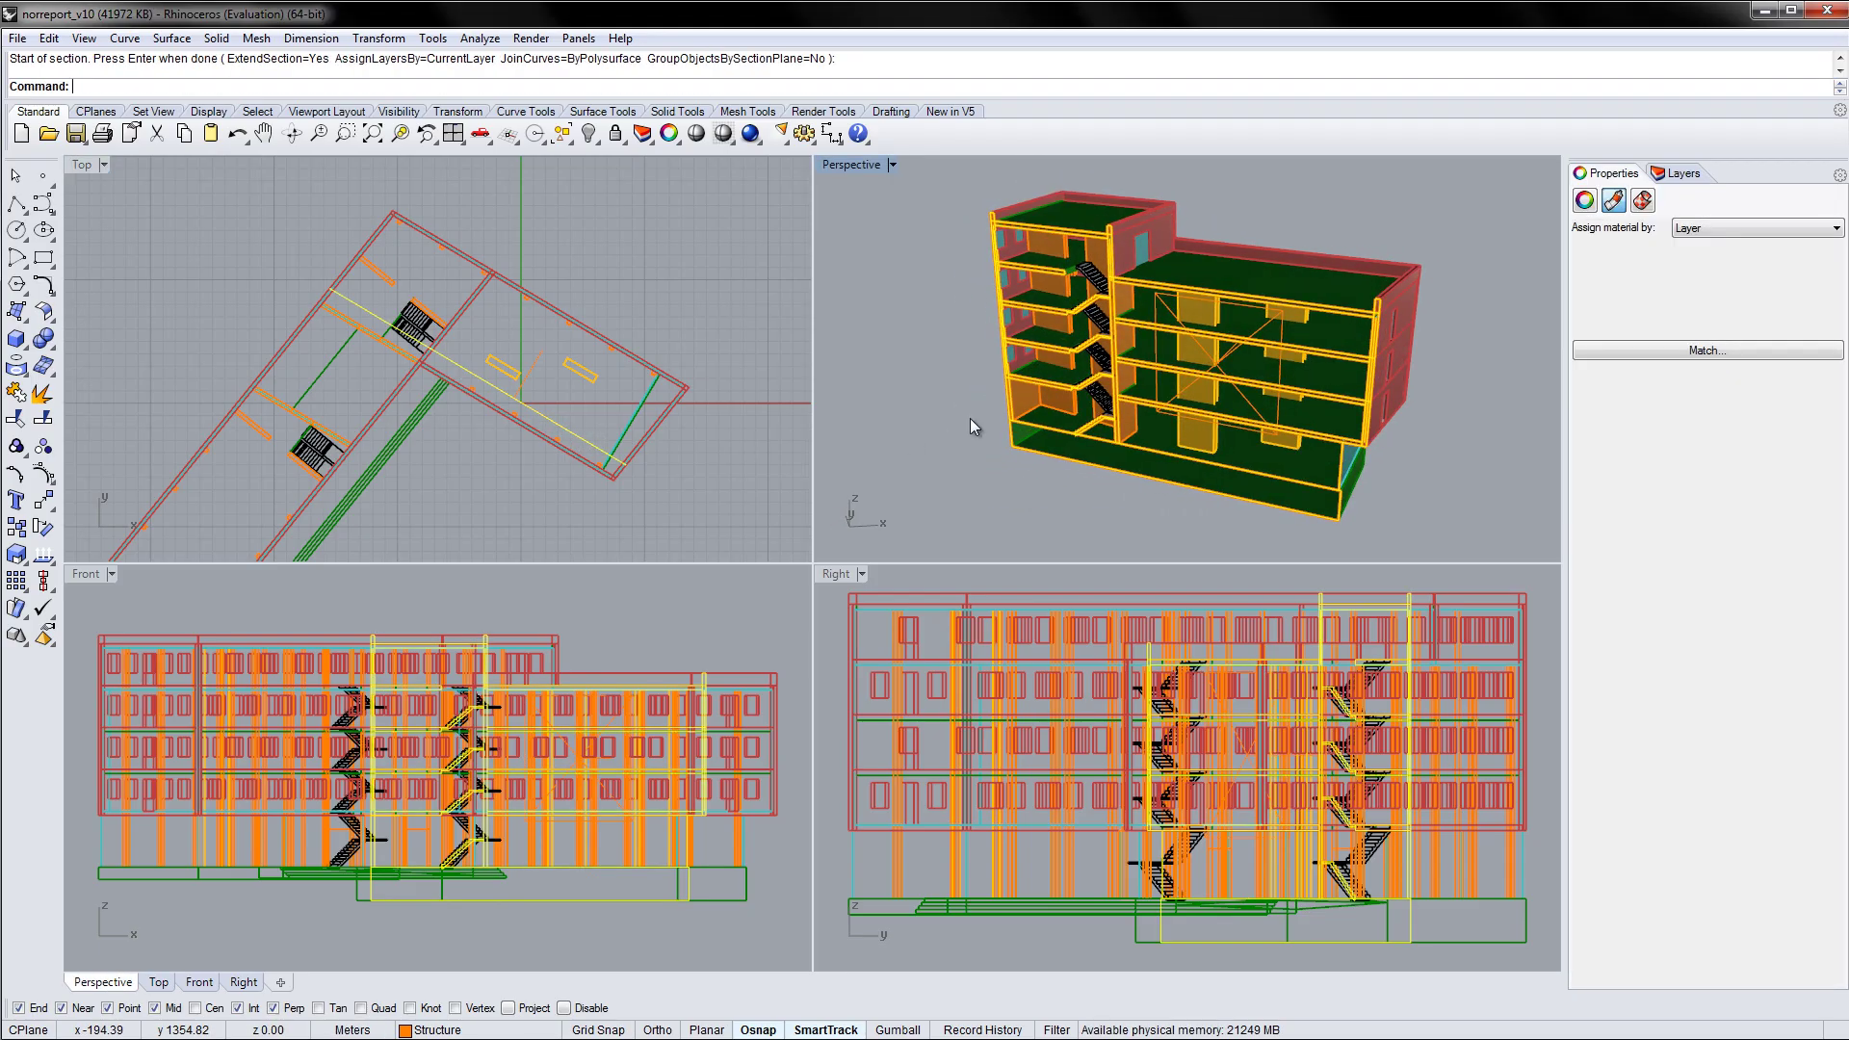
pyautogui.press('Delete')
pyautogui.moveTo(1092, 367); pyautogui.dragTo(1126, 273, button='right')
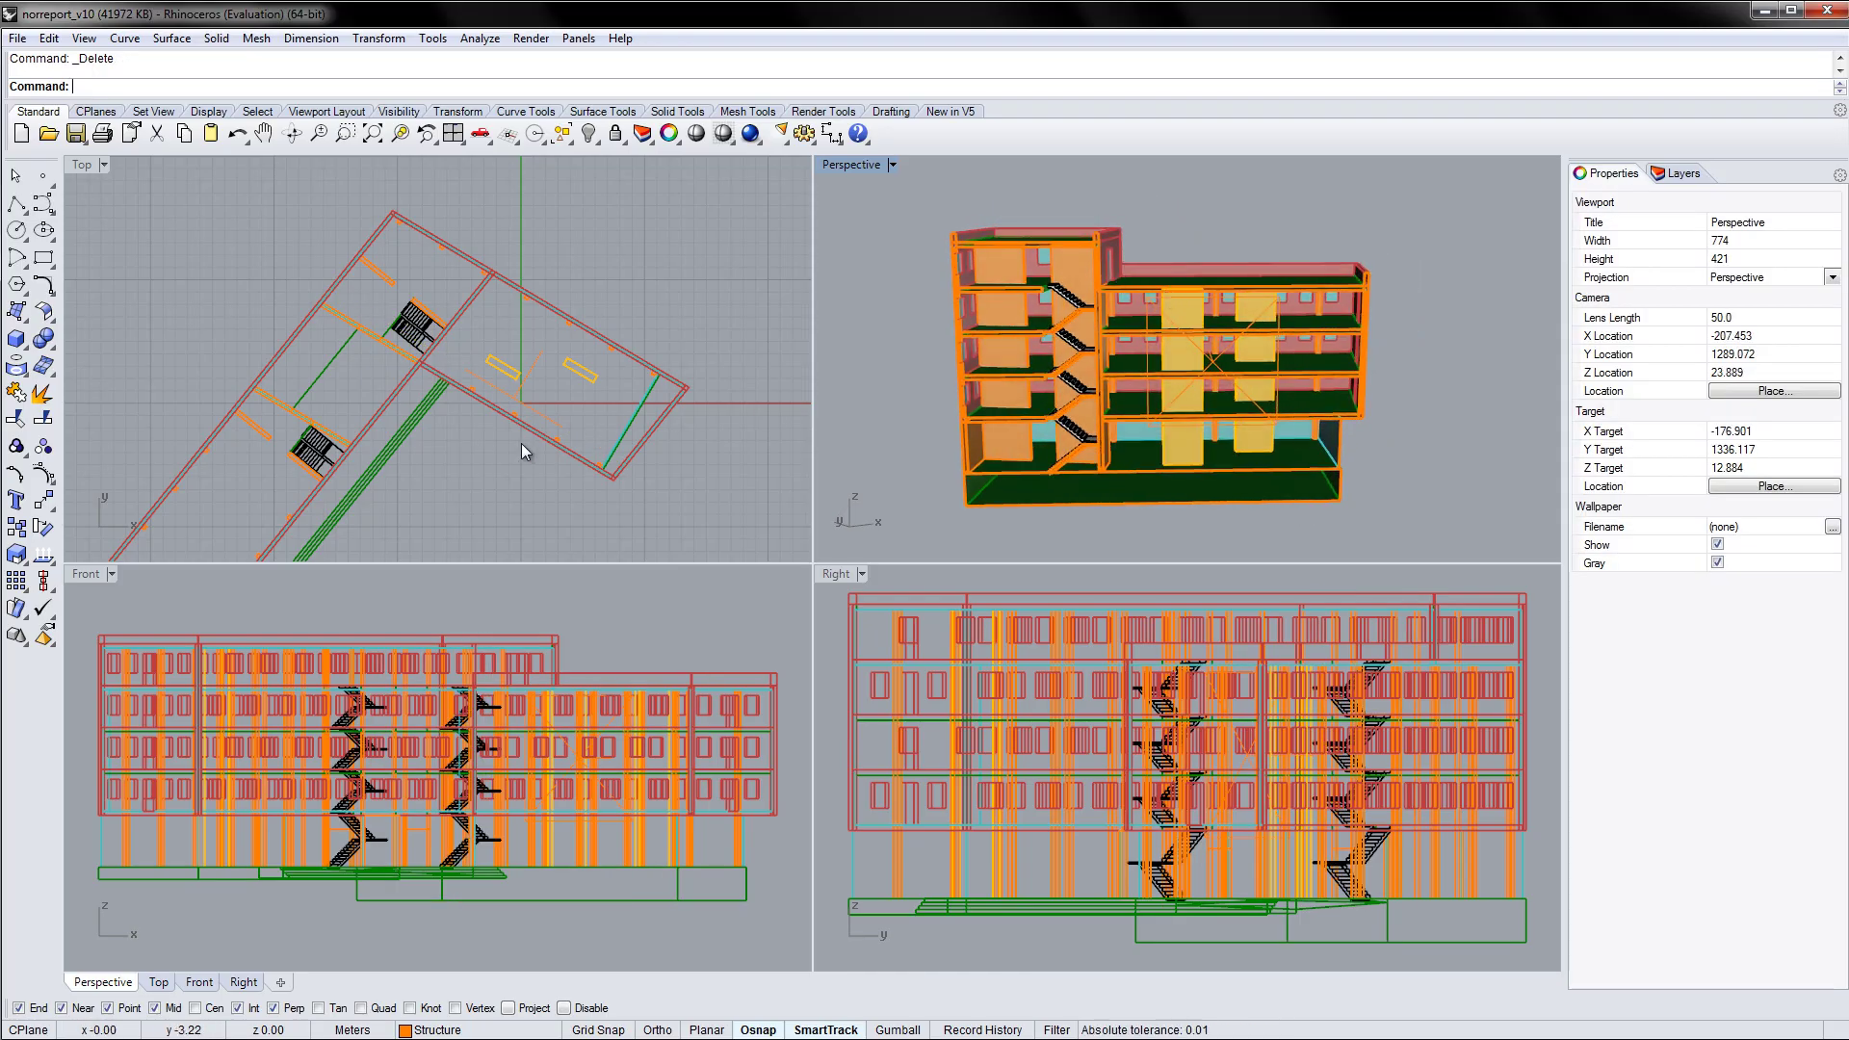
pyautogui.press('Down')
pyautogui.press('Down')
pyautogui.press('Down')
pyautogui.press('Left')
pyautogui.press('Left')
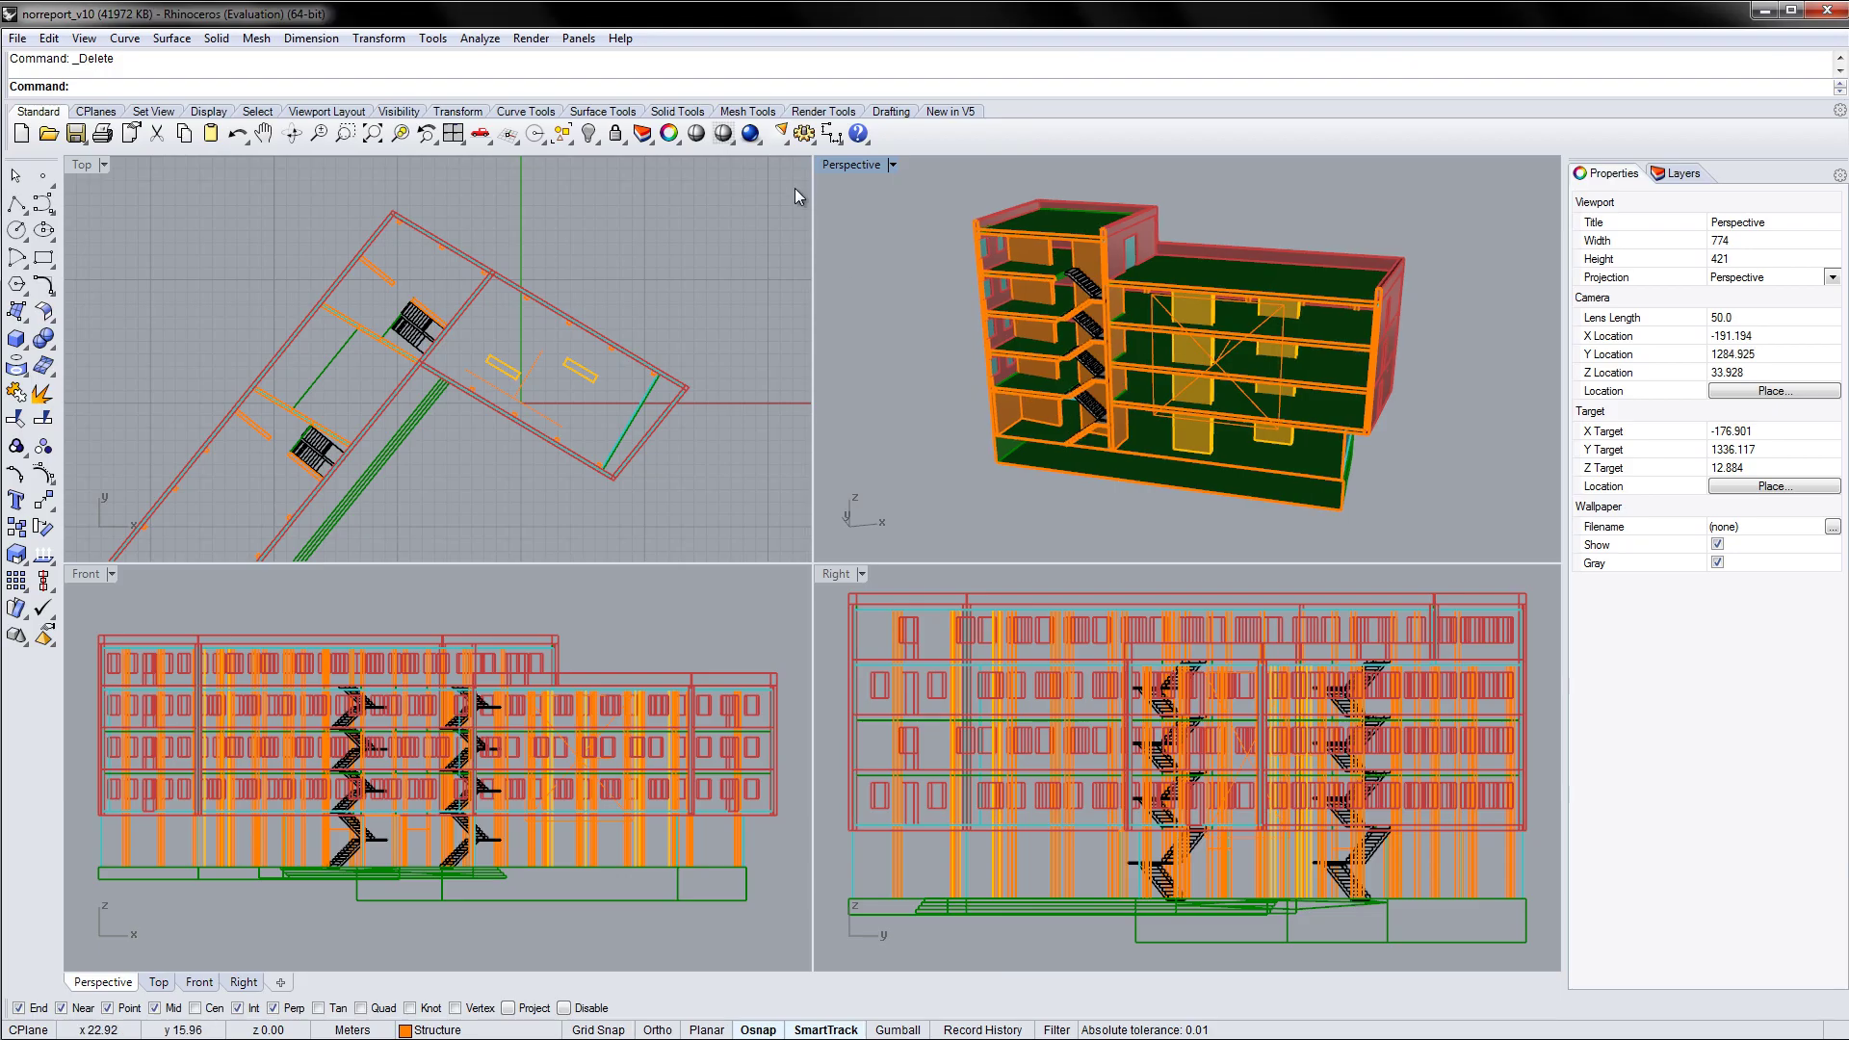
# - Maximize Perspective and start a 3Point CPlane with its origin at a clipping rectangle corner
pyautogui.doubleClick(829, 169)
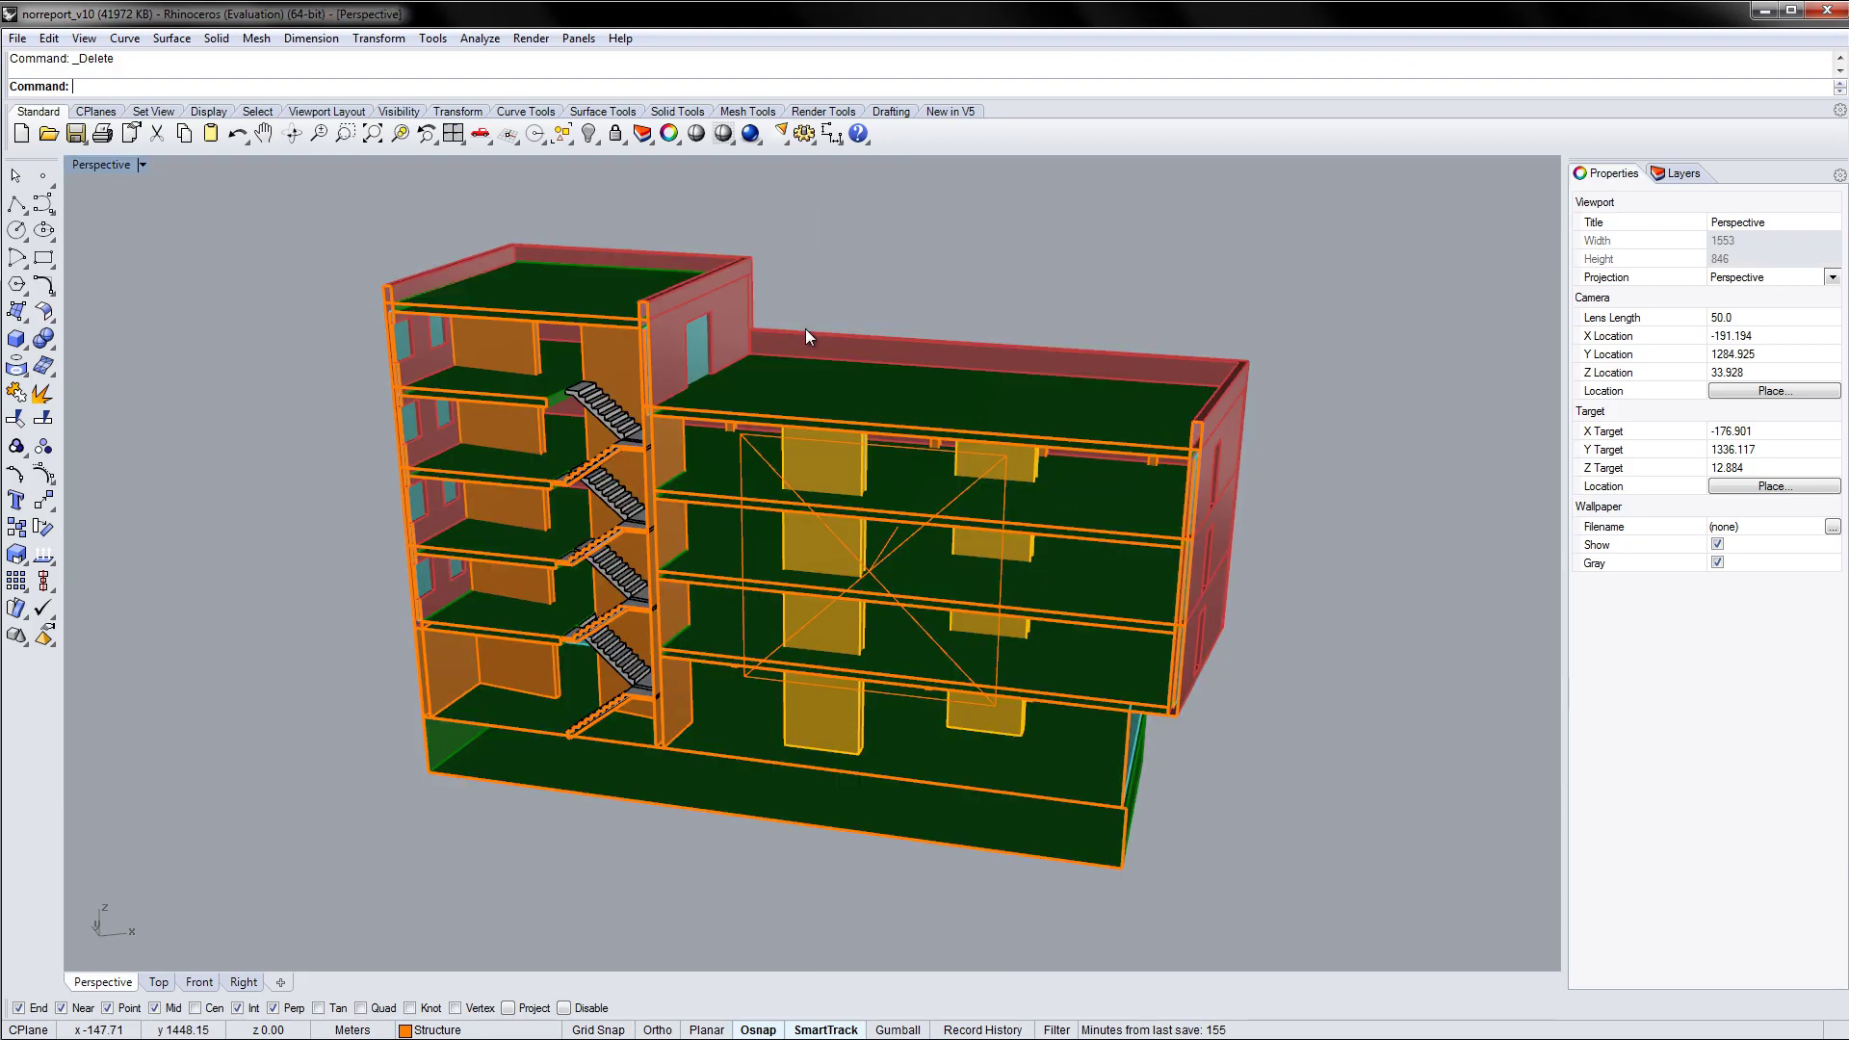
pyautogui.write('cplane')
pyautogui.press('Return')
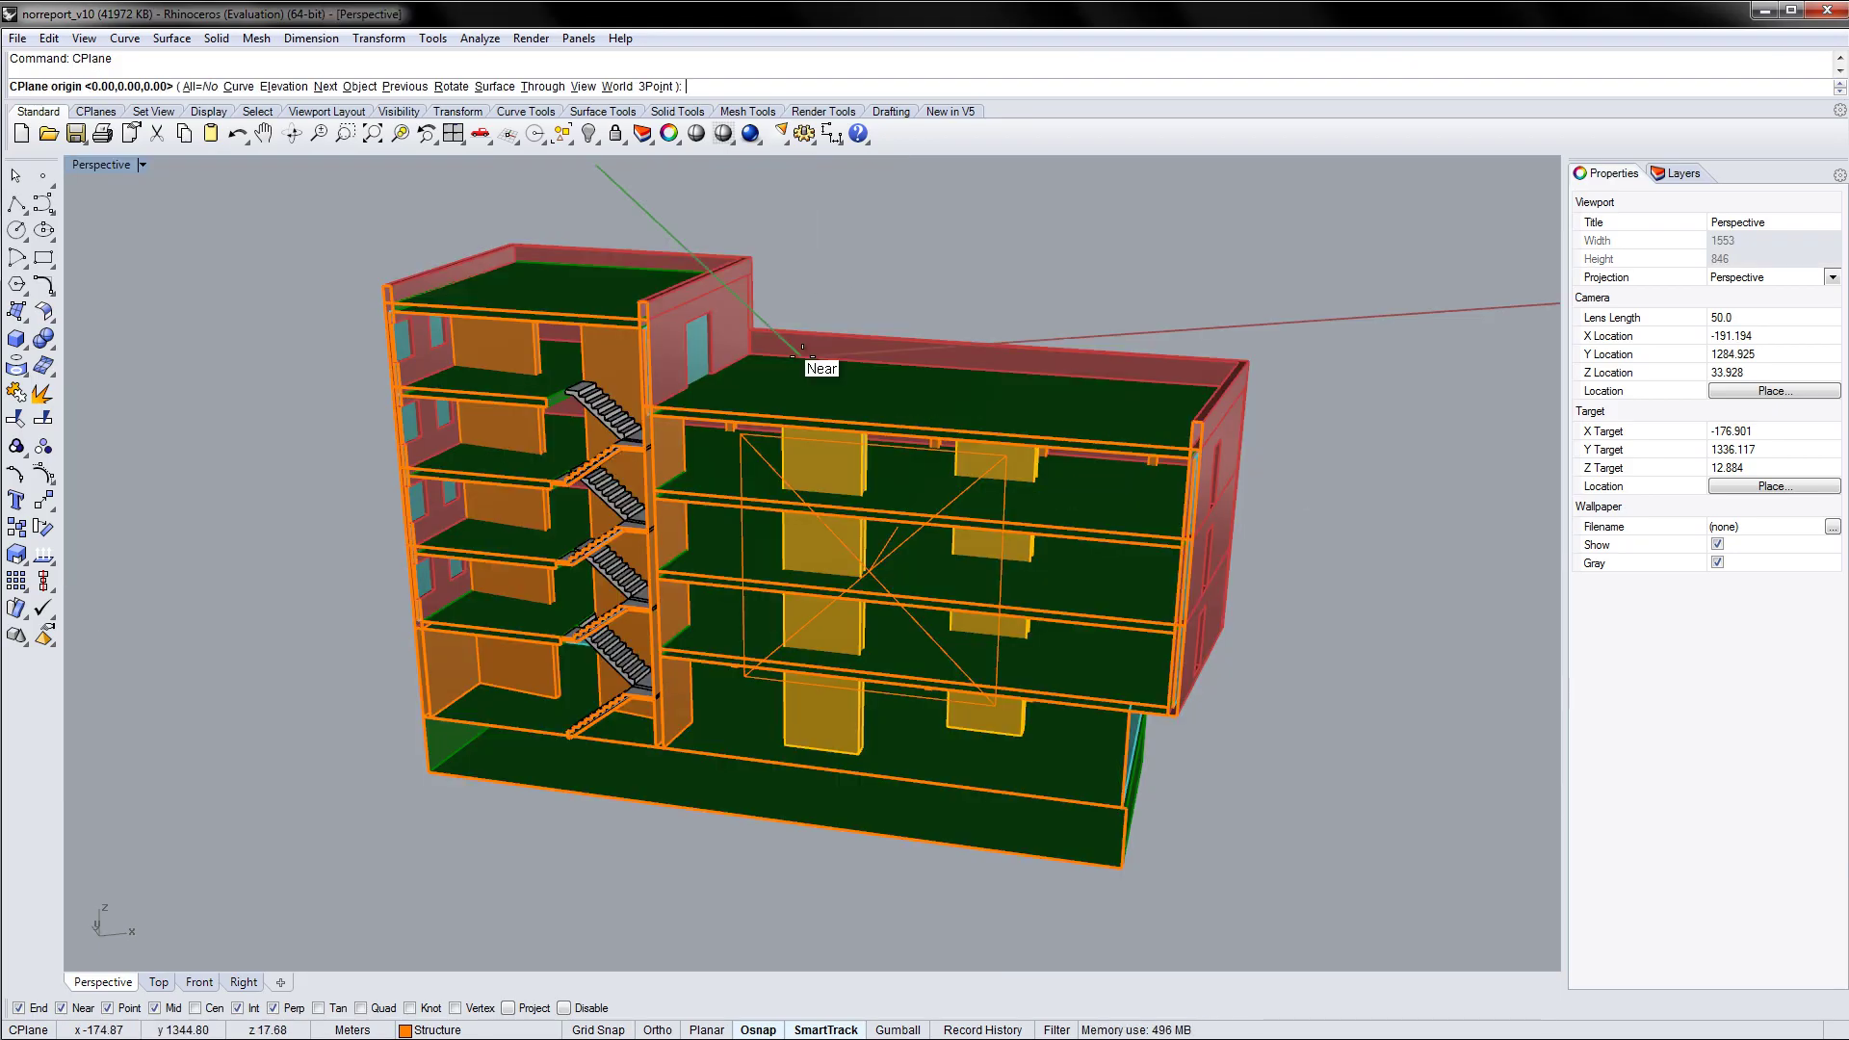
pyautogui.click(647, 87)
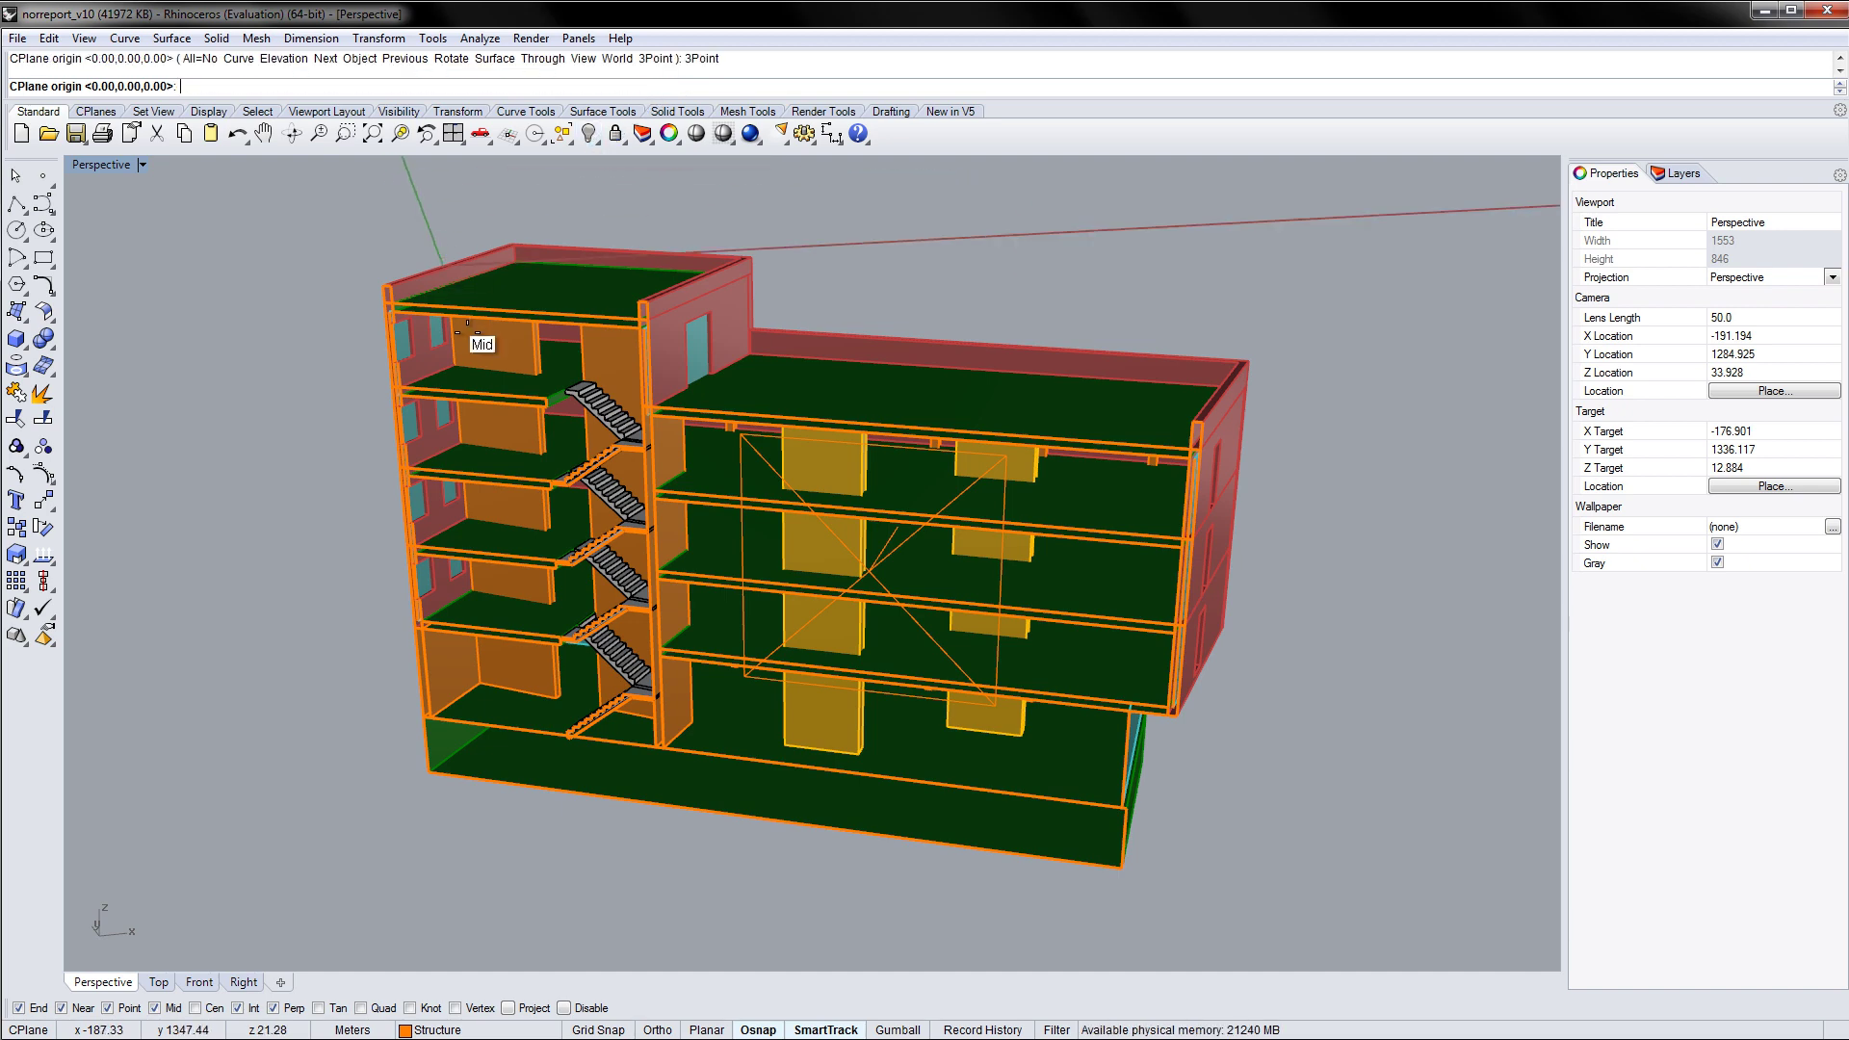
pyautogui.scroll(5, 756, 680)
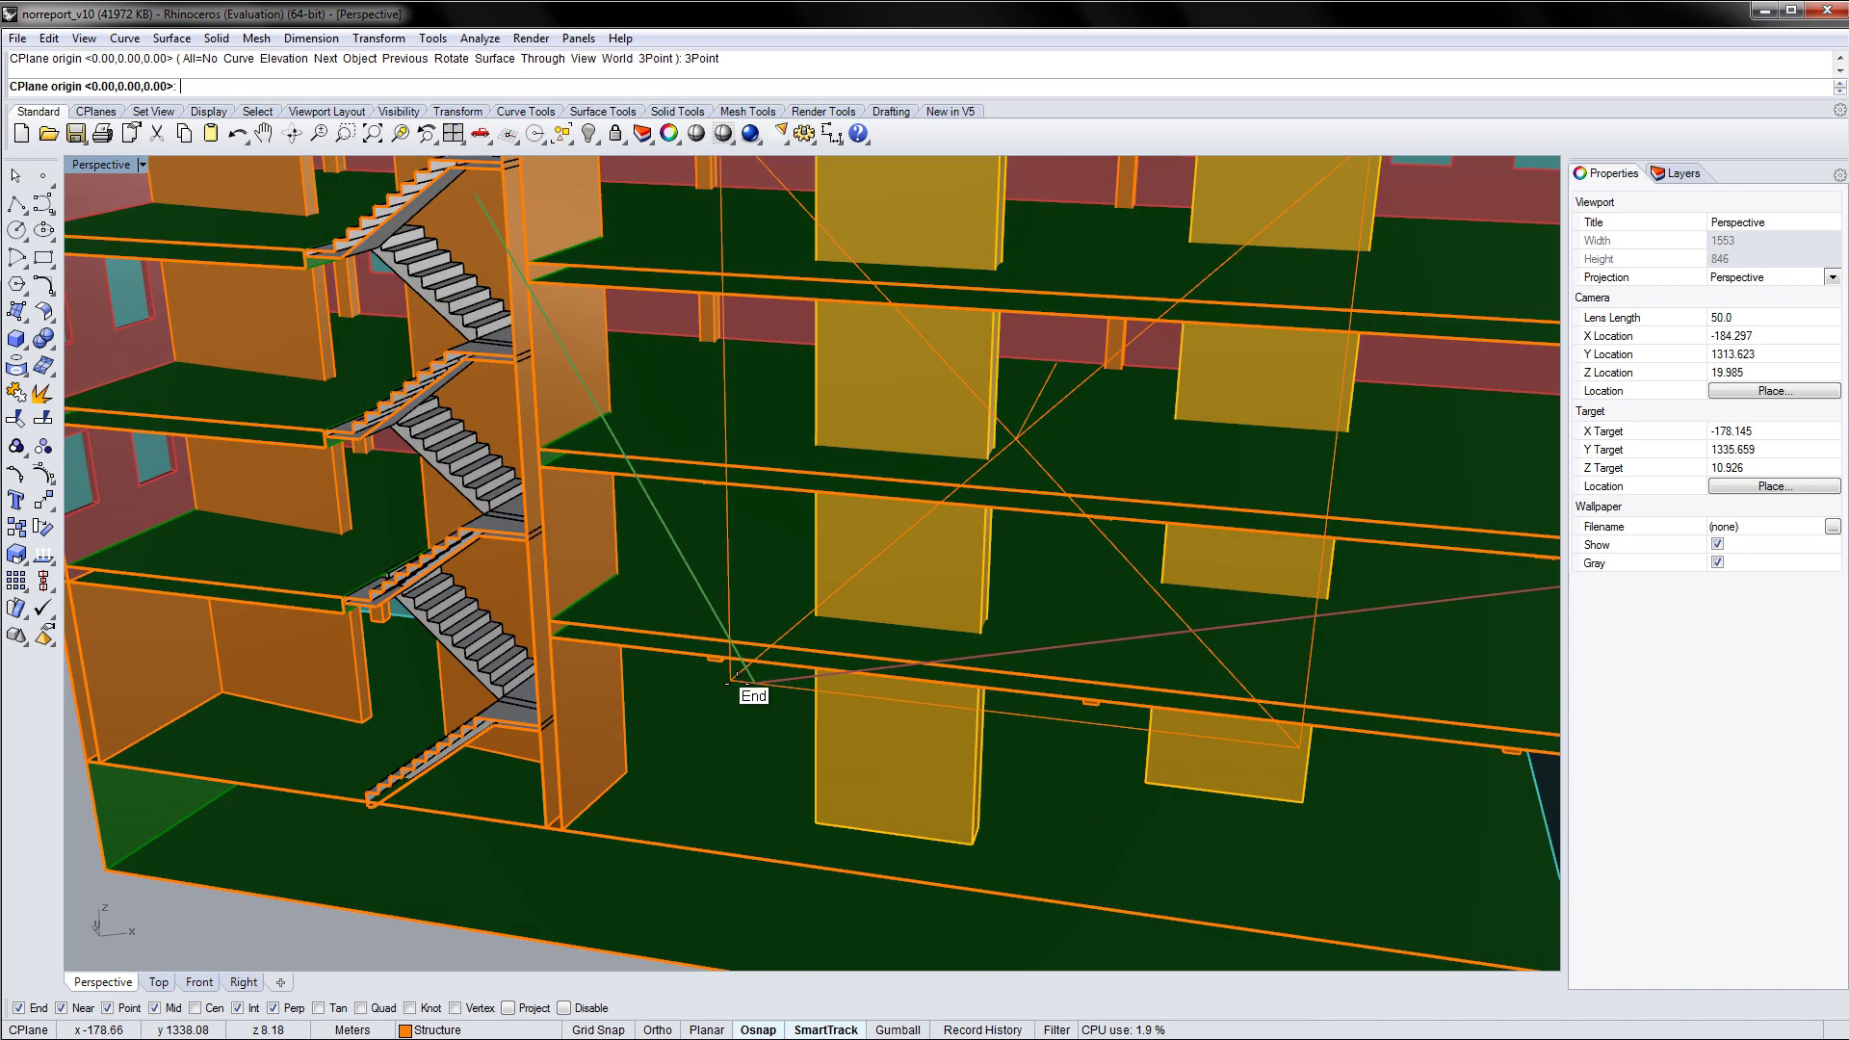
pyautogui.click(730, 681)
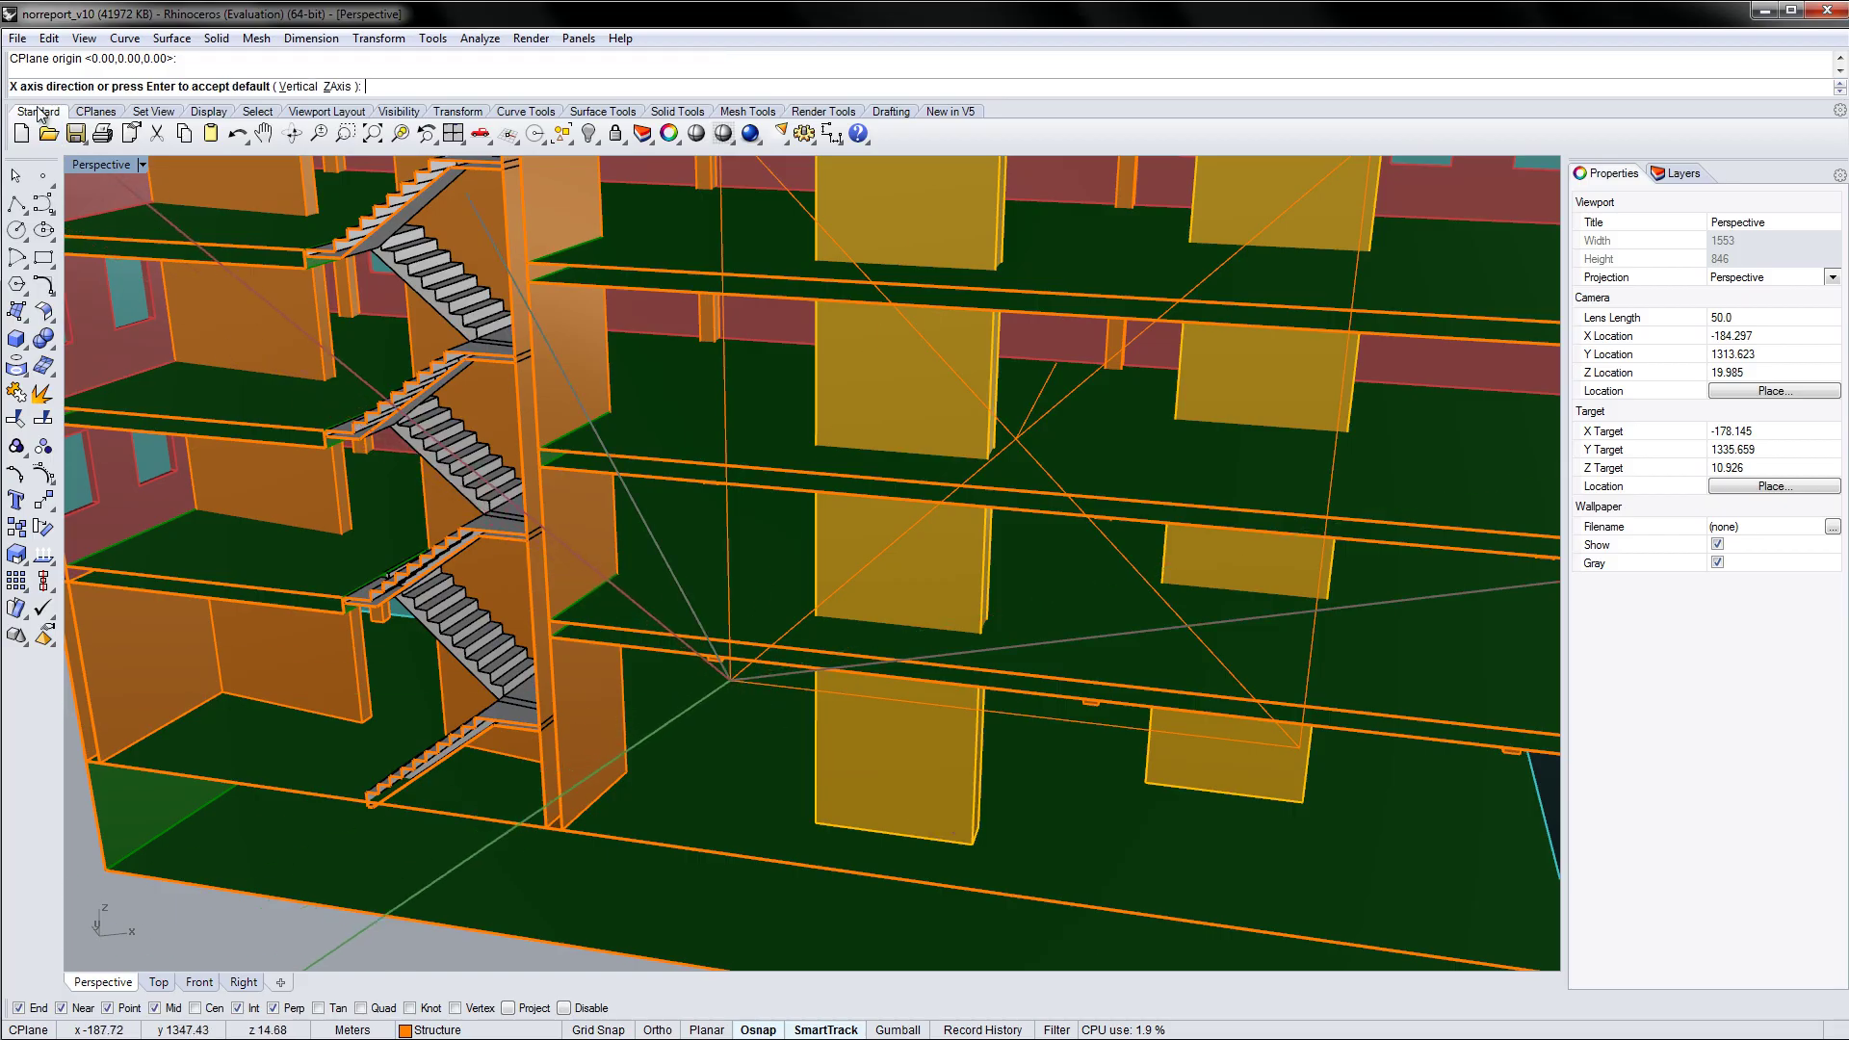
# - Set the CPlane's X direction and orientation on the other rectangle corners, then orbit to a side view
pyautogui.moveTo(763, 706); pyautogui.dragTo(766, 733, button='right')
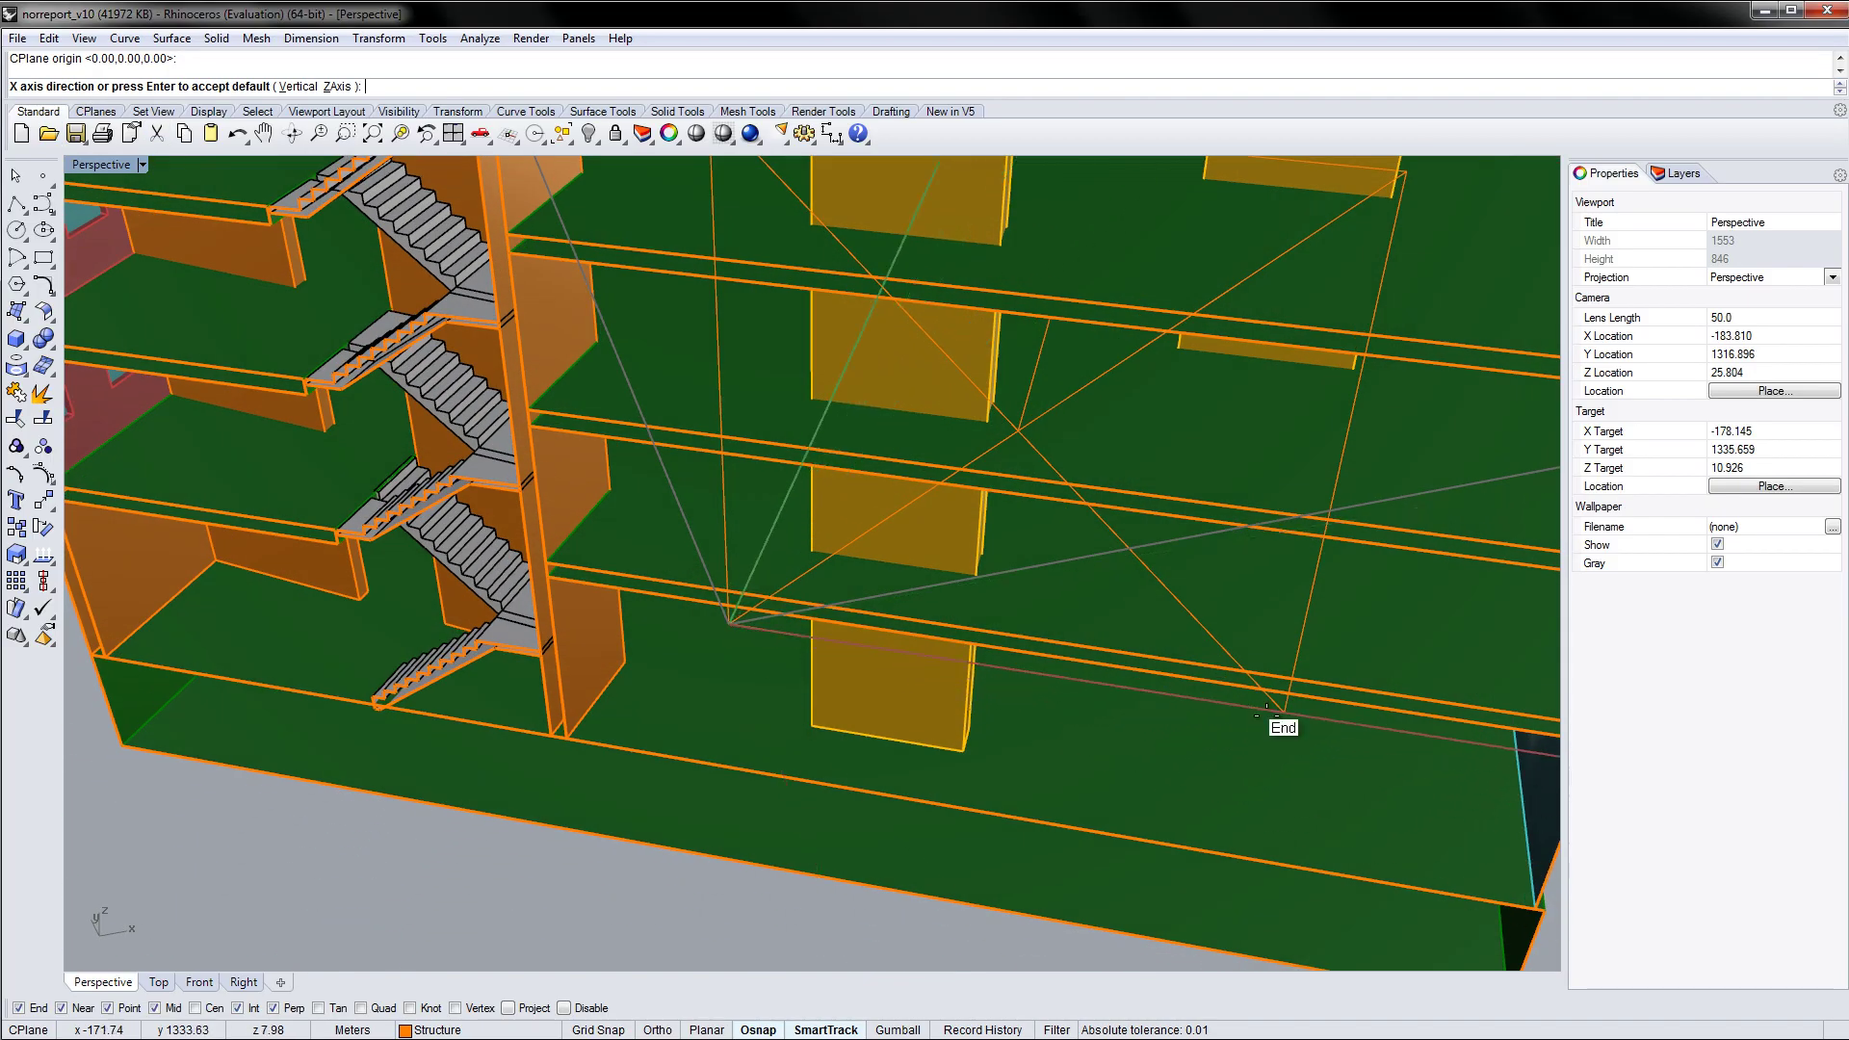
pyautogui.click(1284, 713)
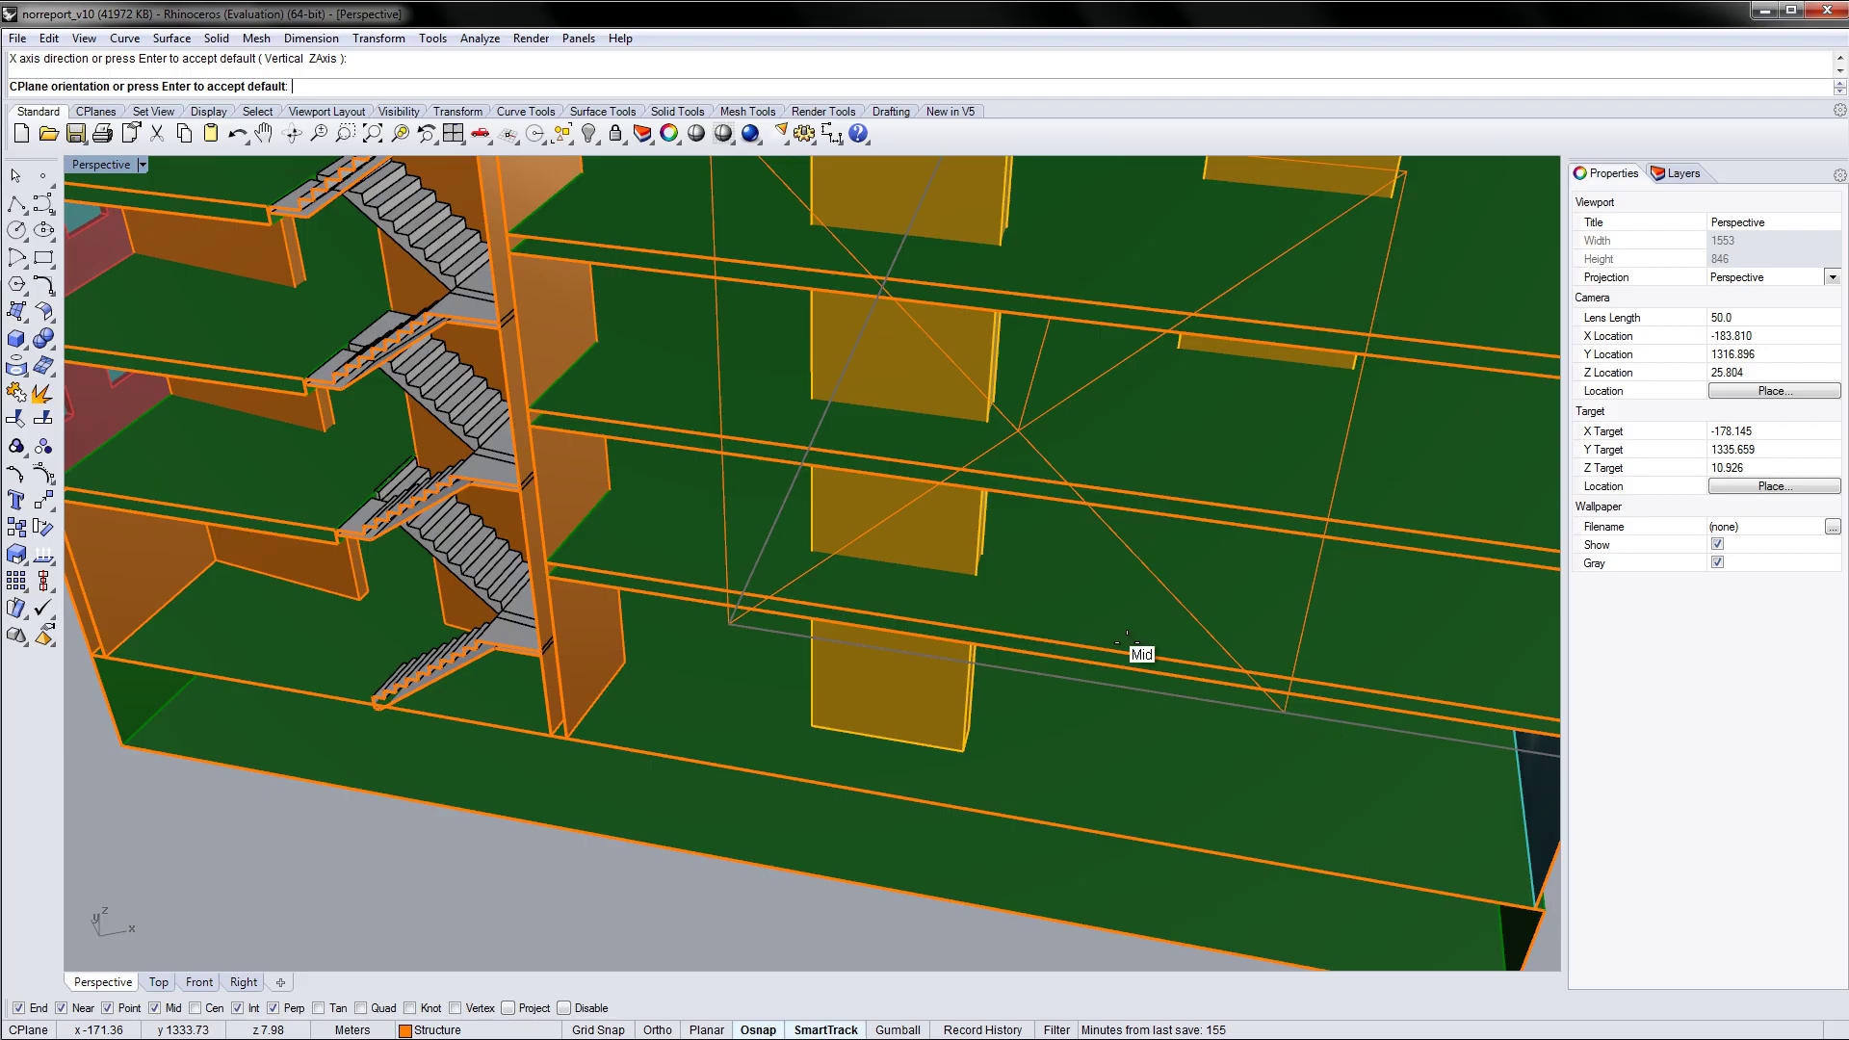
pyautogui.scroll(-3, 1027, 591)
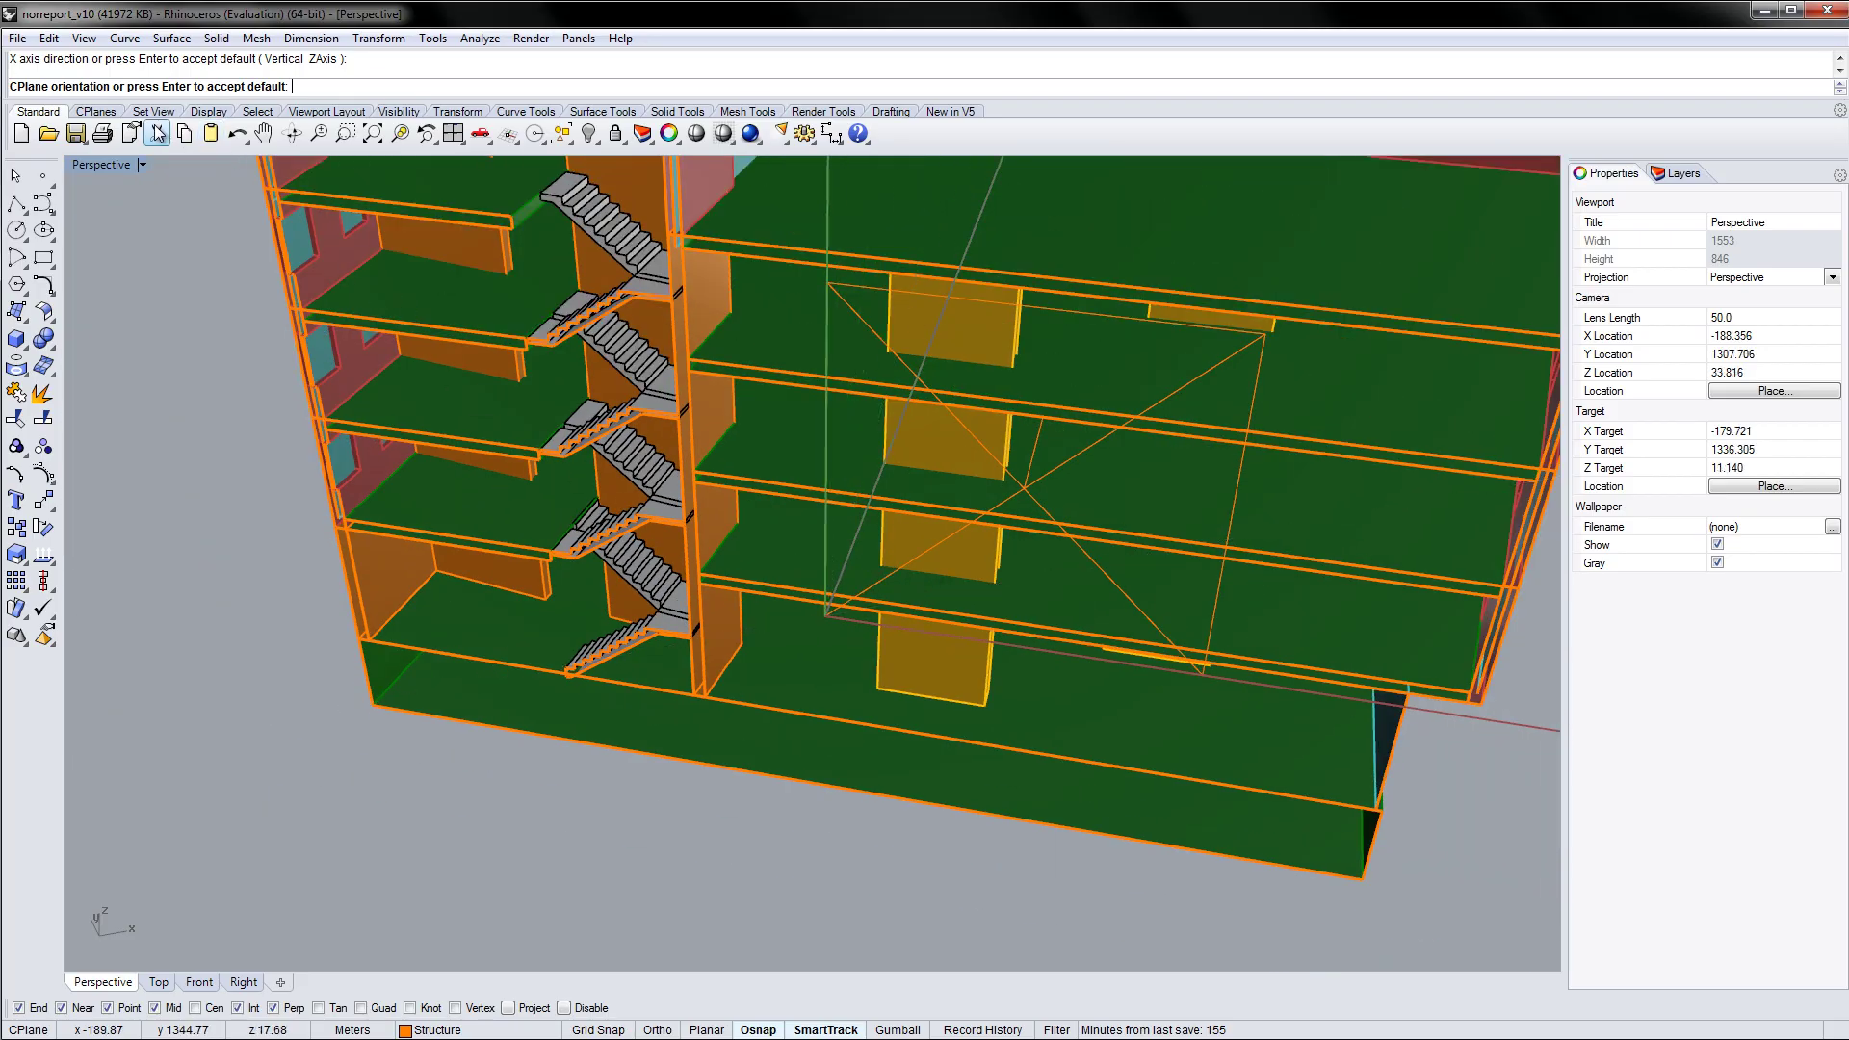
pyautogui.click(825, 280)
pyautogui.moveTo(854, 734)
pyautogui.mouseDown(button='right')
pyautogui.moveTo(726, 632)
pyautogui.moveTo(623, 689)
pyautogui.moveTo(722, 582)
pyautogui.mouseUp(button='right')
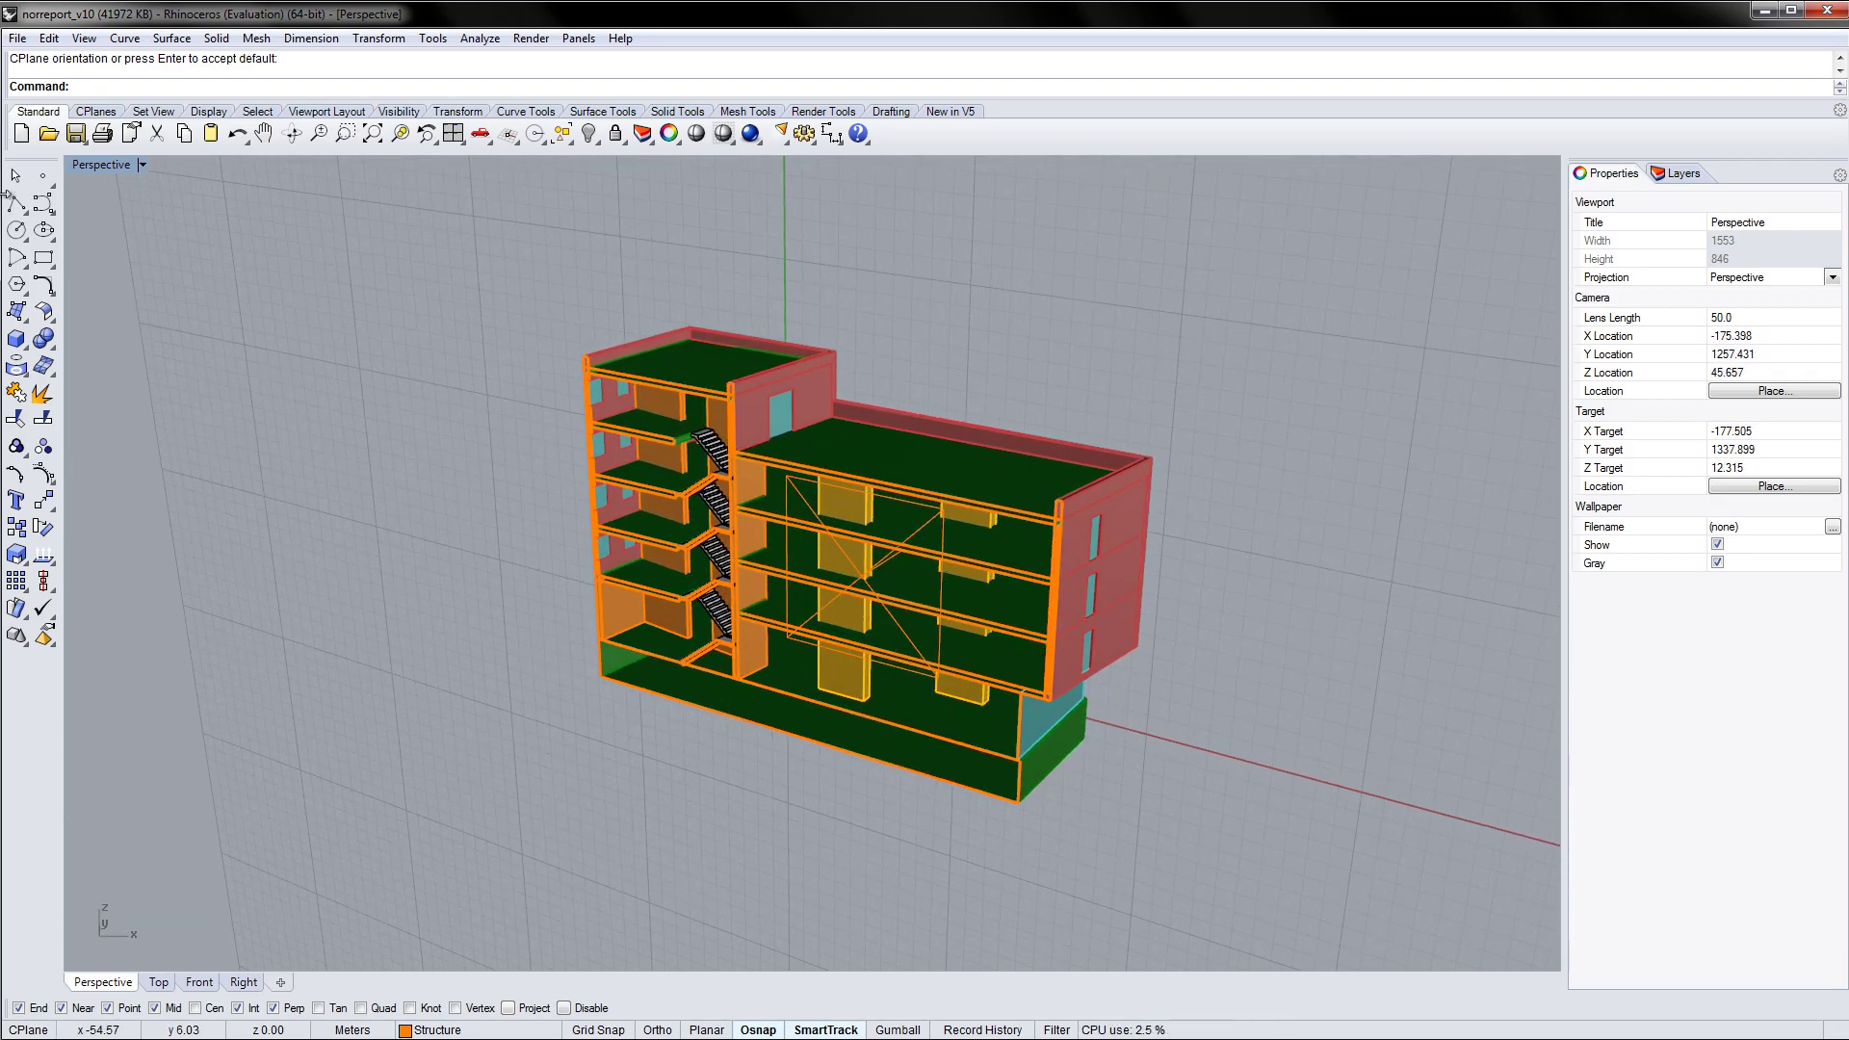
# - Set the viewport to Plan view facing the cut face and turn on the People layer
pyautogui.click(142, 166)
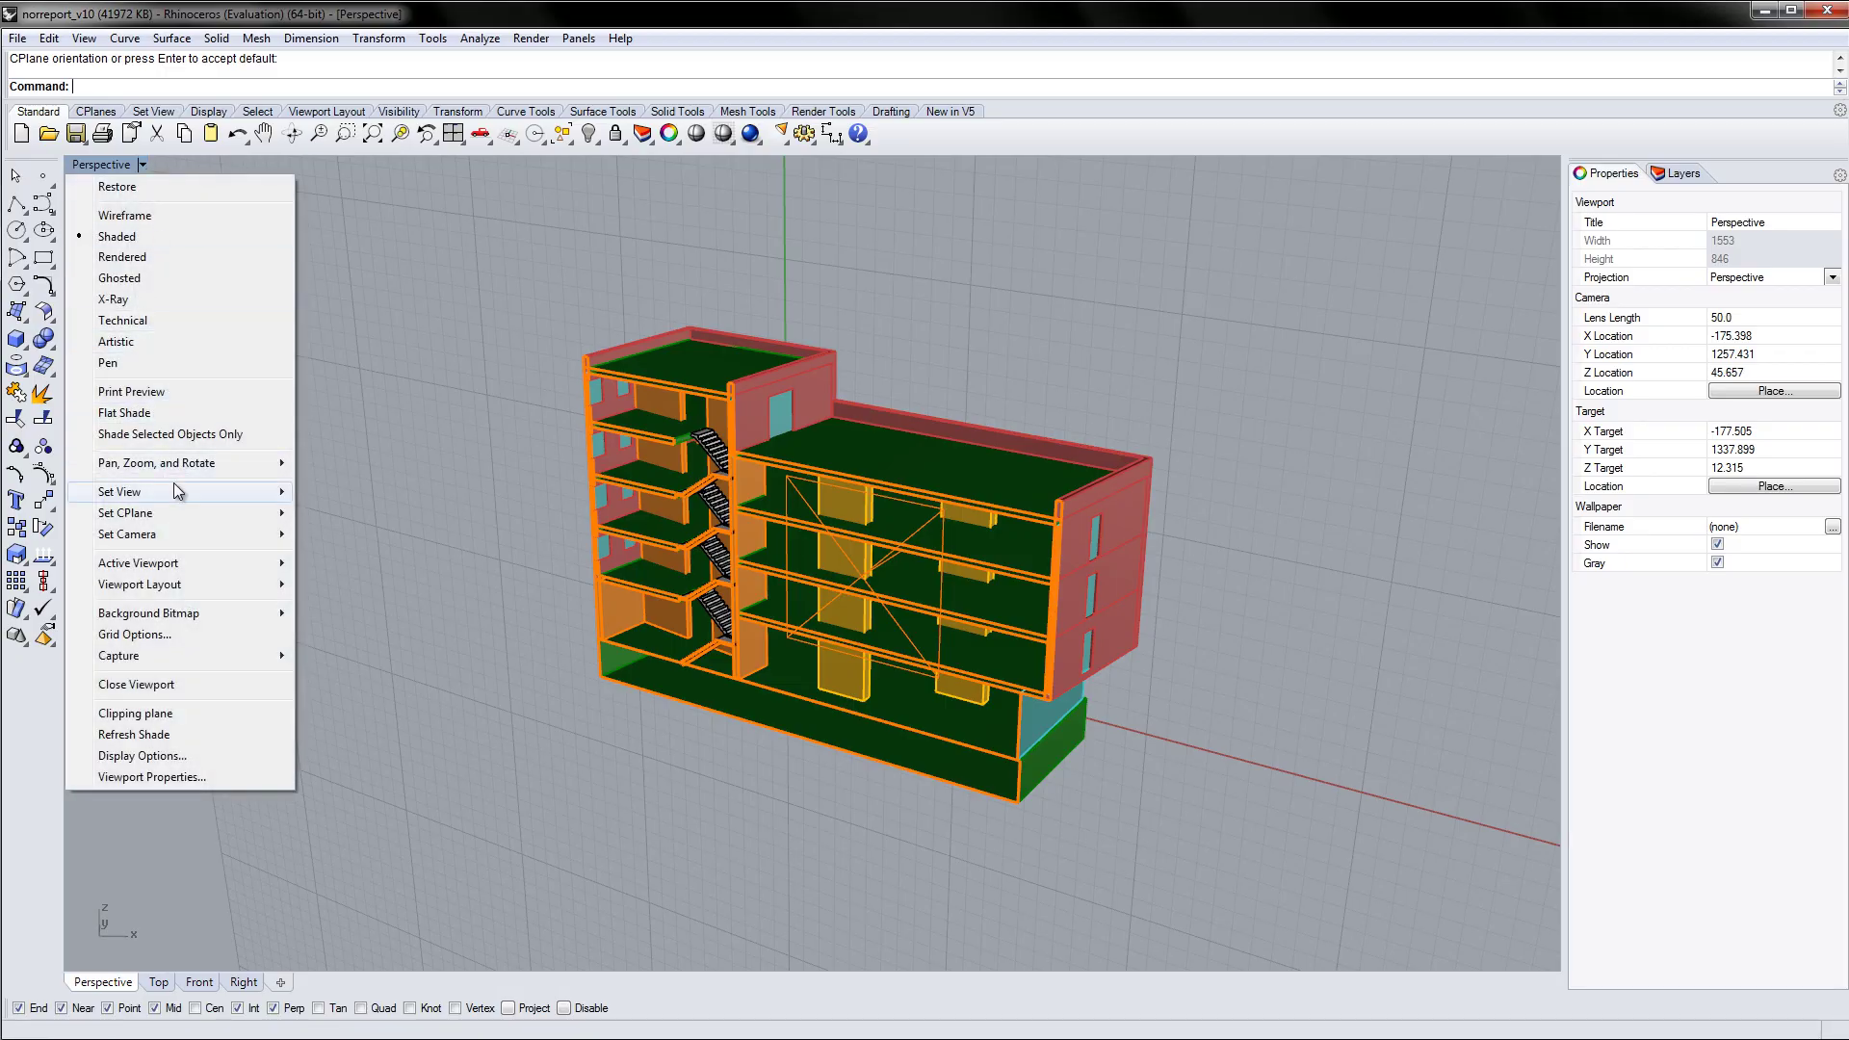
pyautogui.moveTo(224, 491)
pyautogui.click(332, 493)
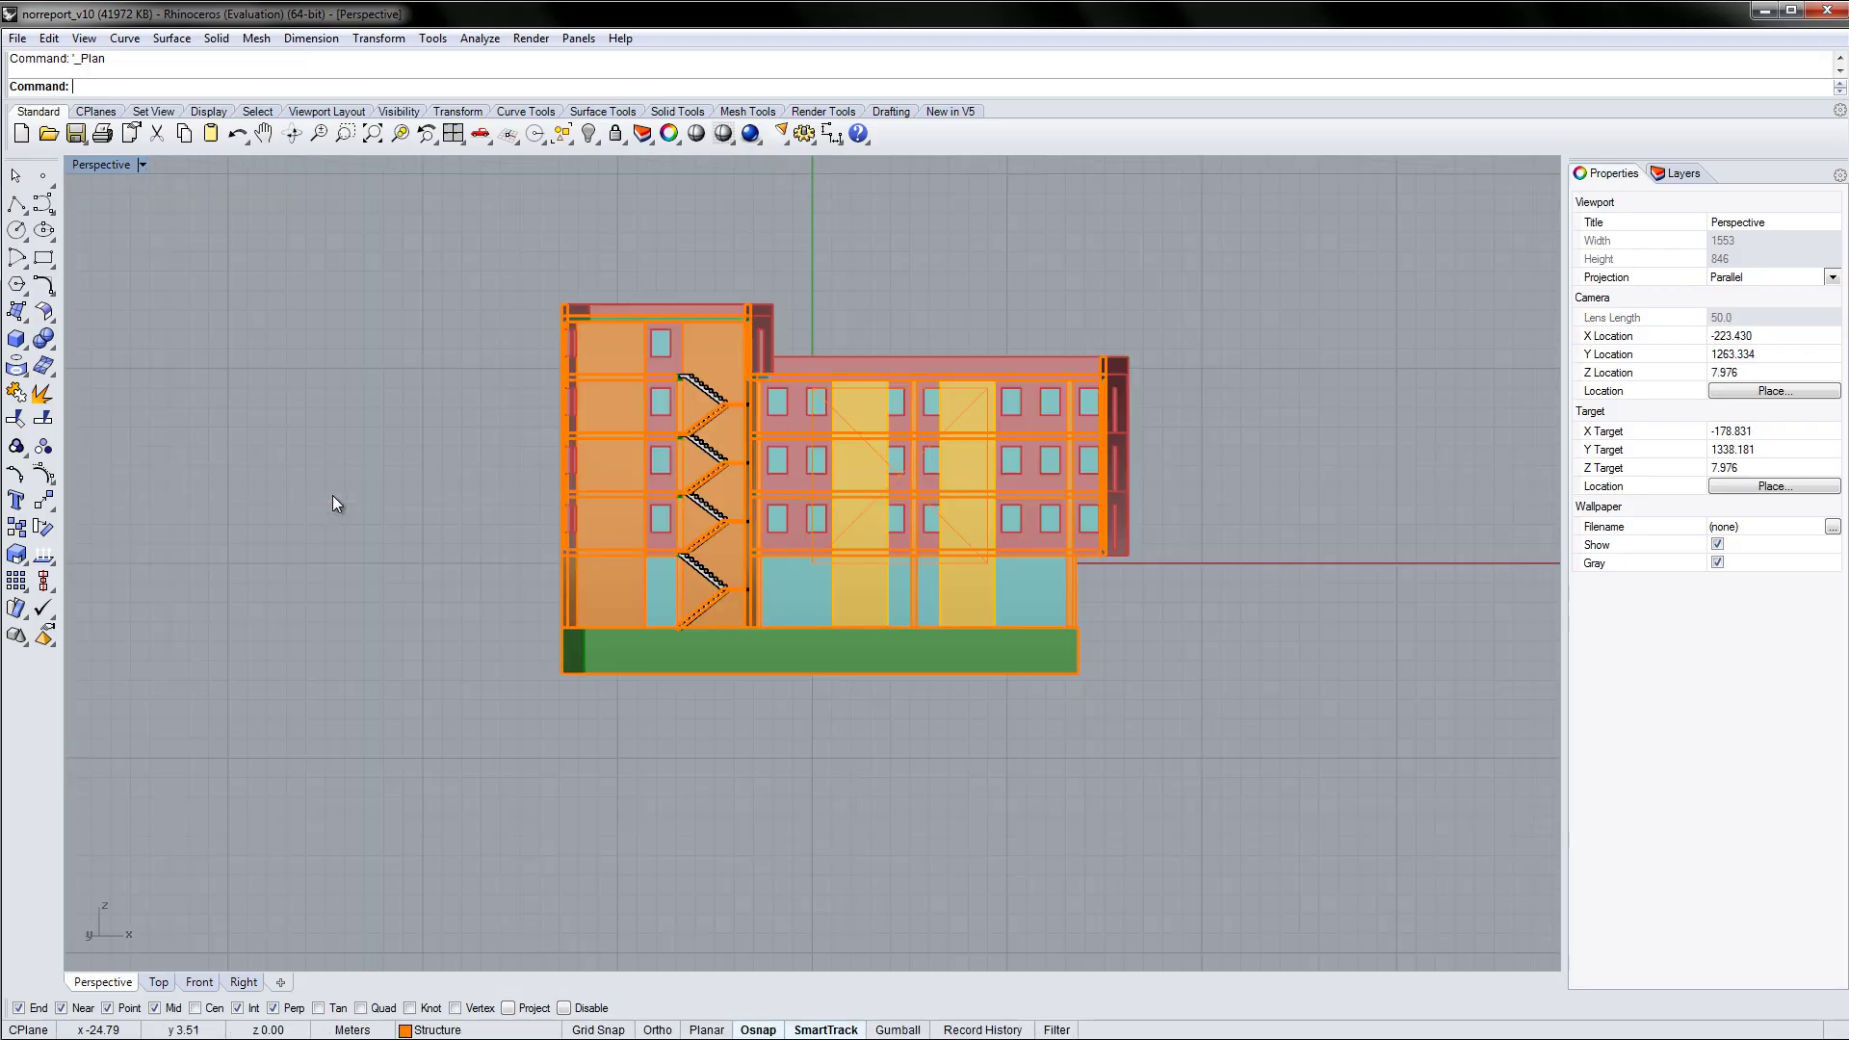
pyautogui.scroll(3, 823, 472)
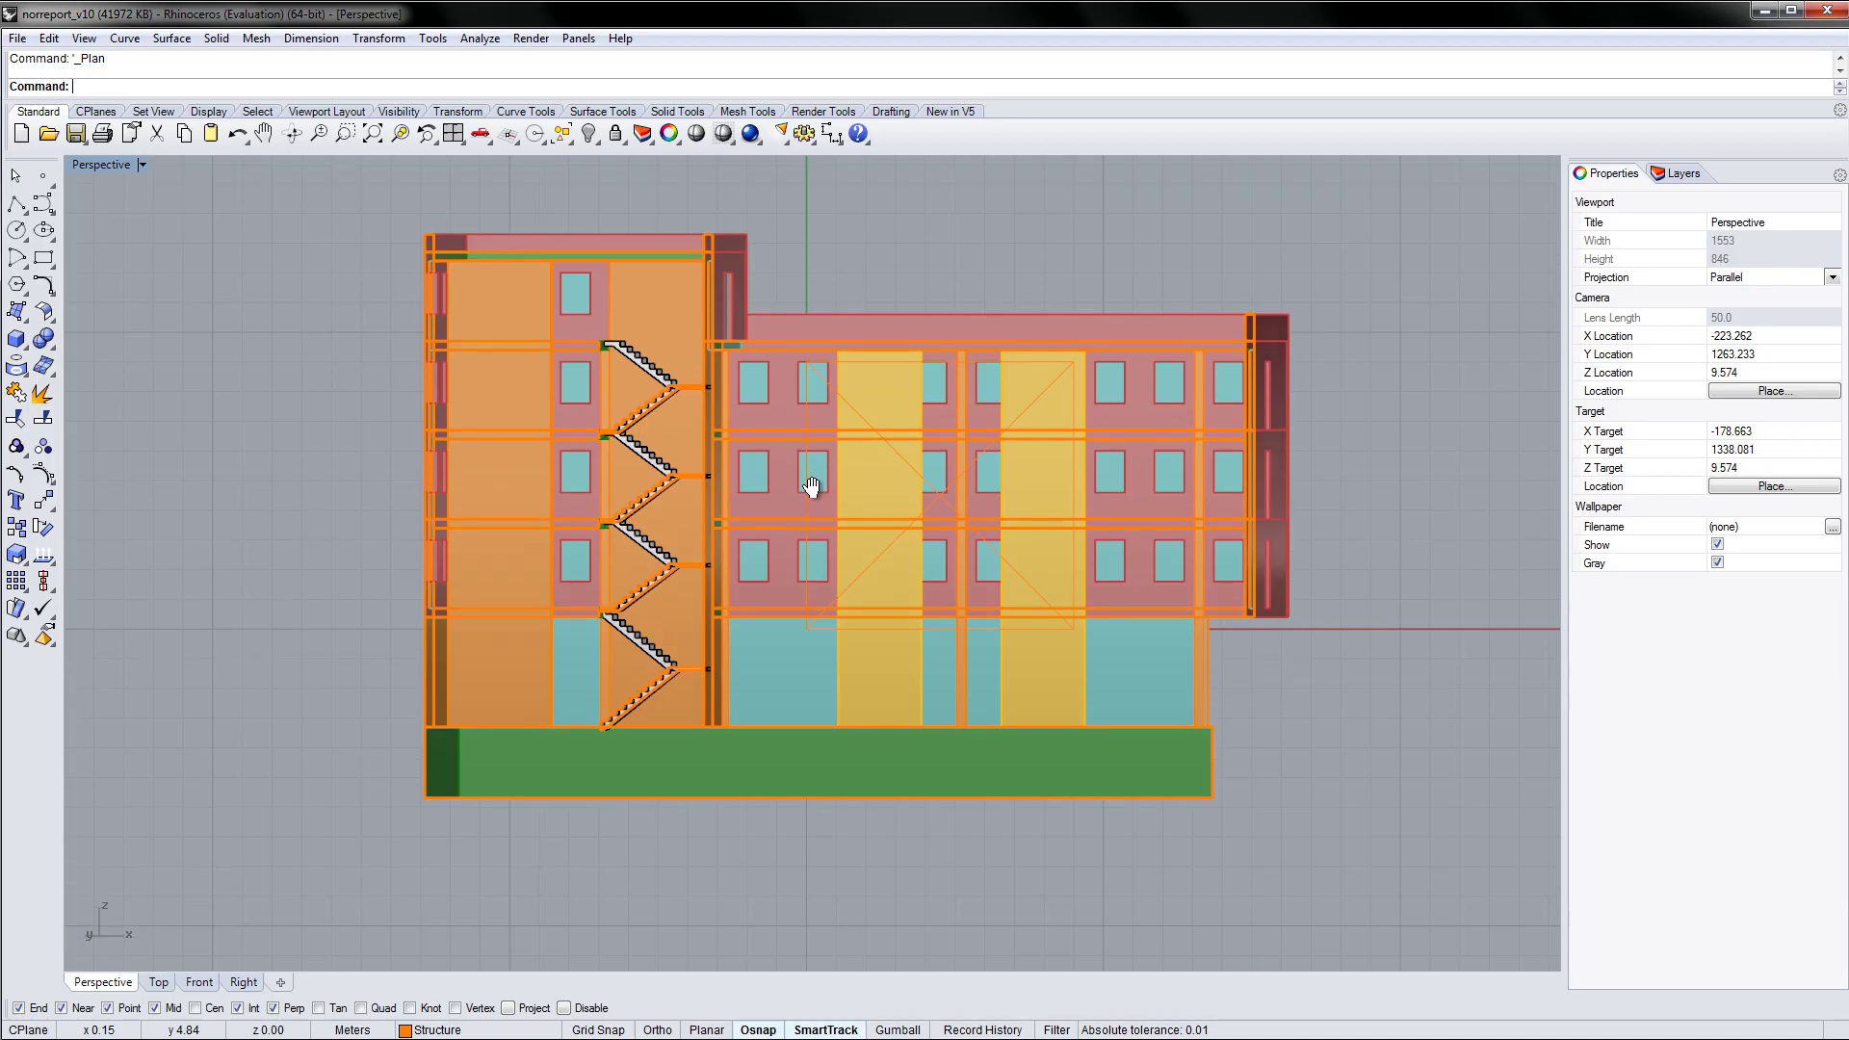
pyautogui.click(1681, 172)
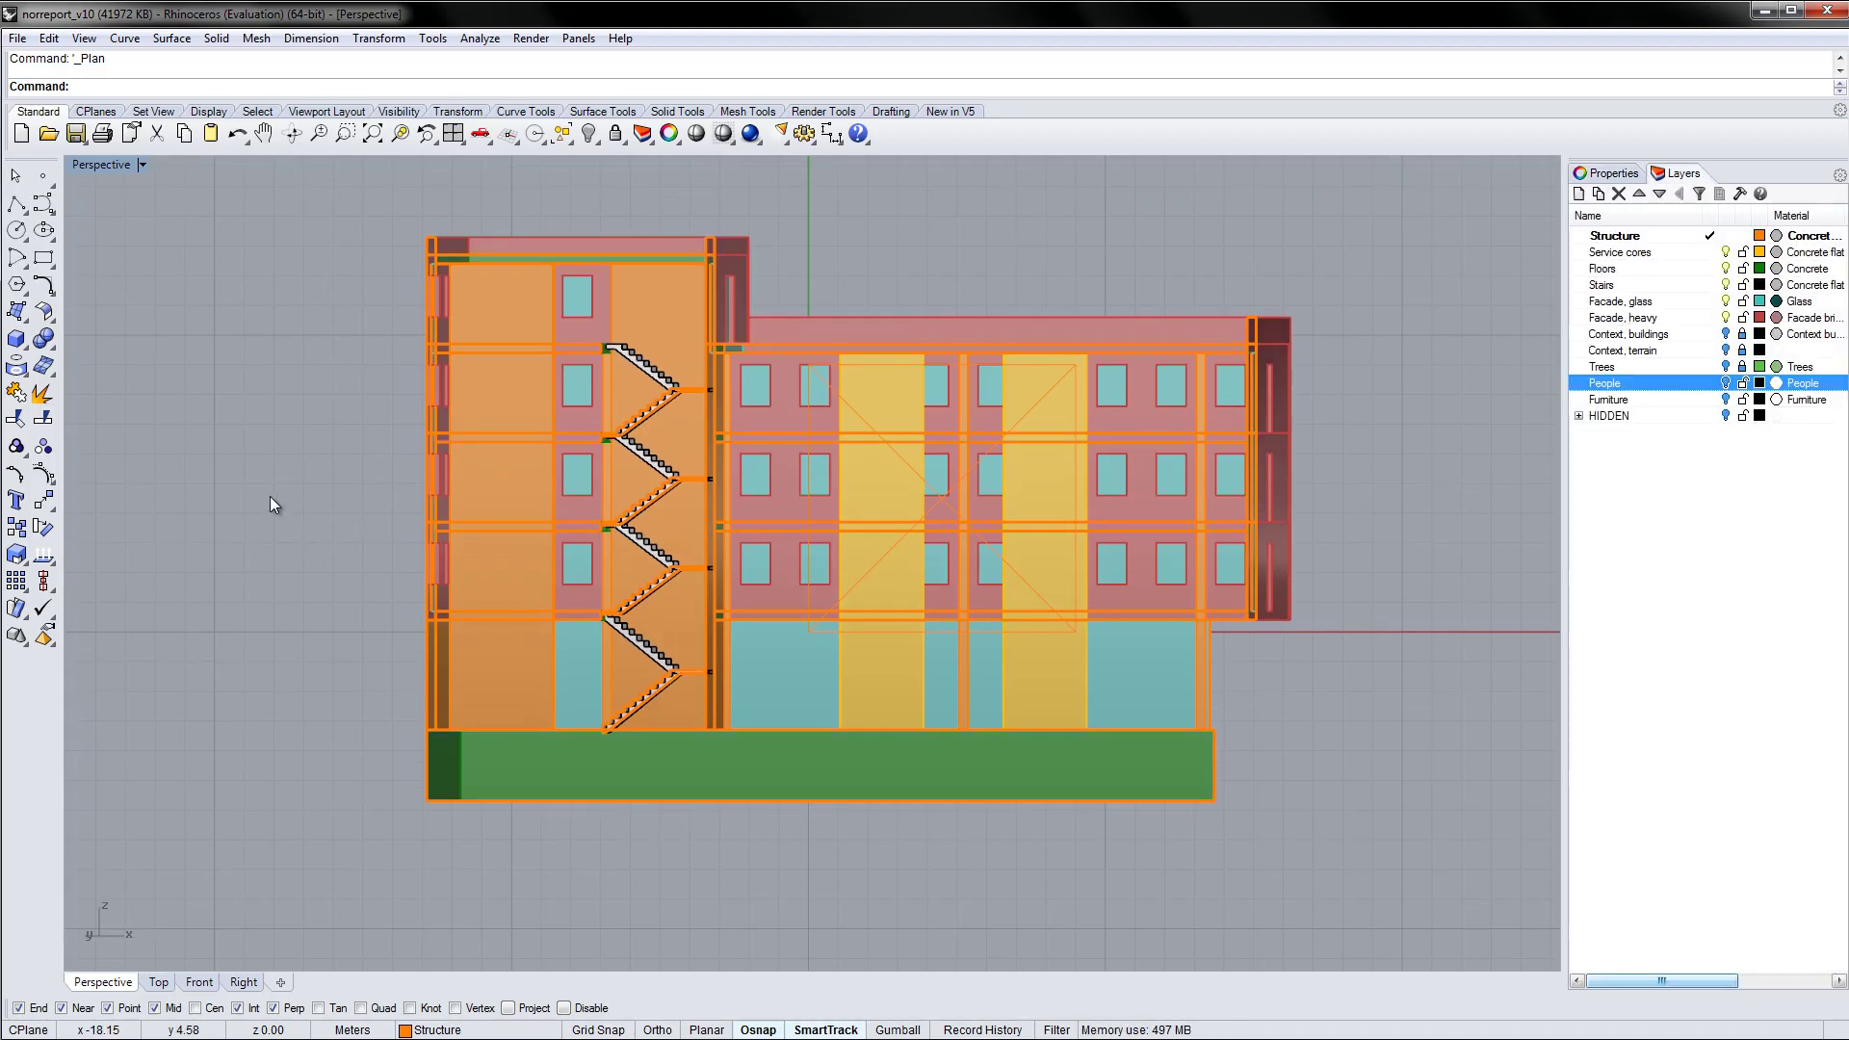
pyautogui.click(1725, 383)
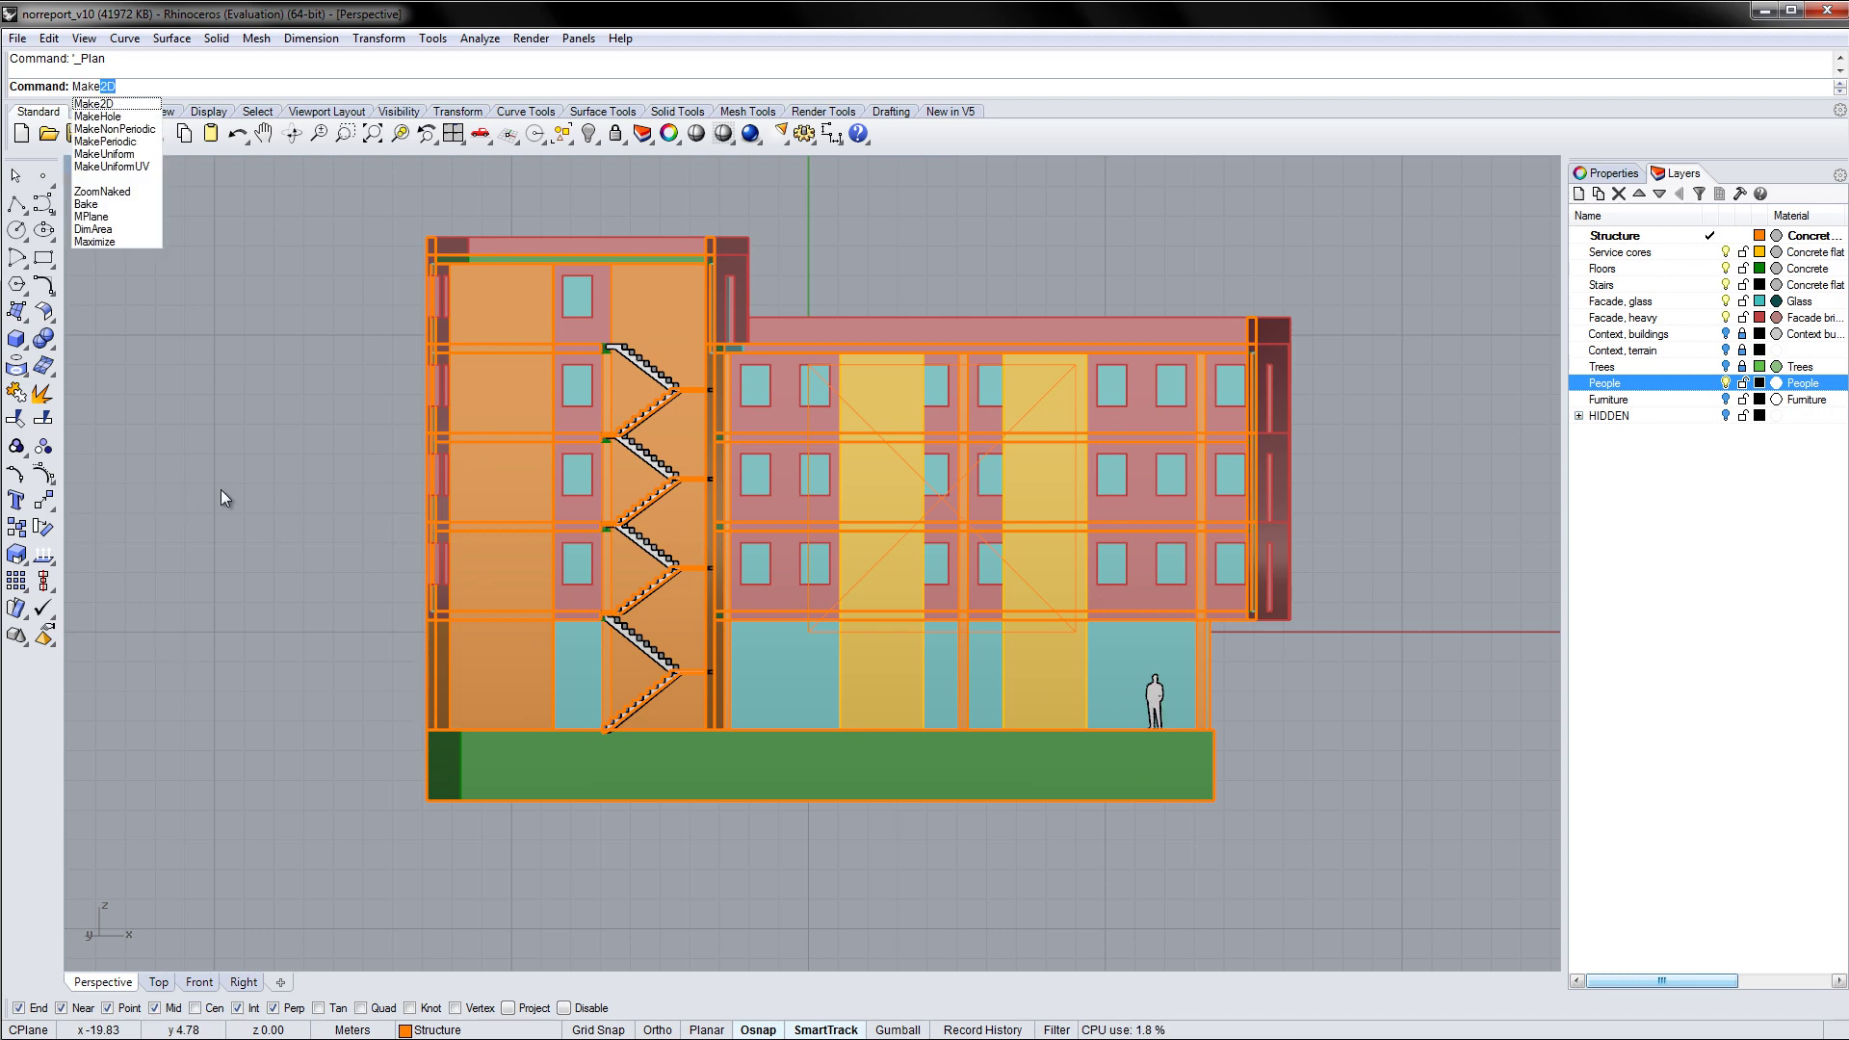
# - Run Make2D on all objects with the Current View option, then restore the four-viewport layout
pyautogui.press('Return')
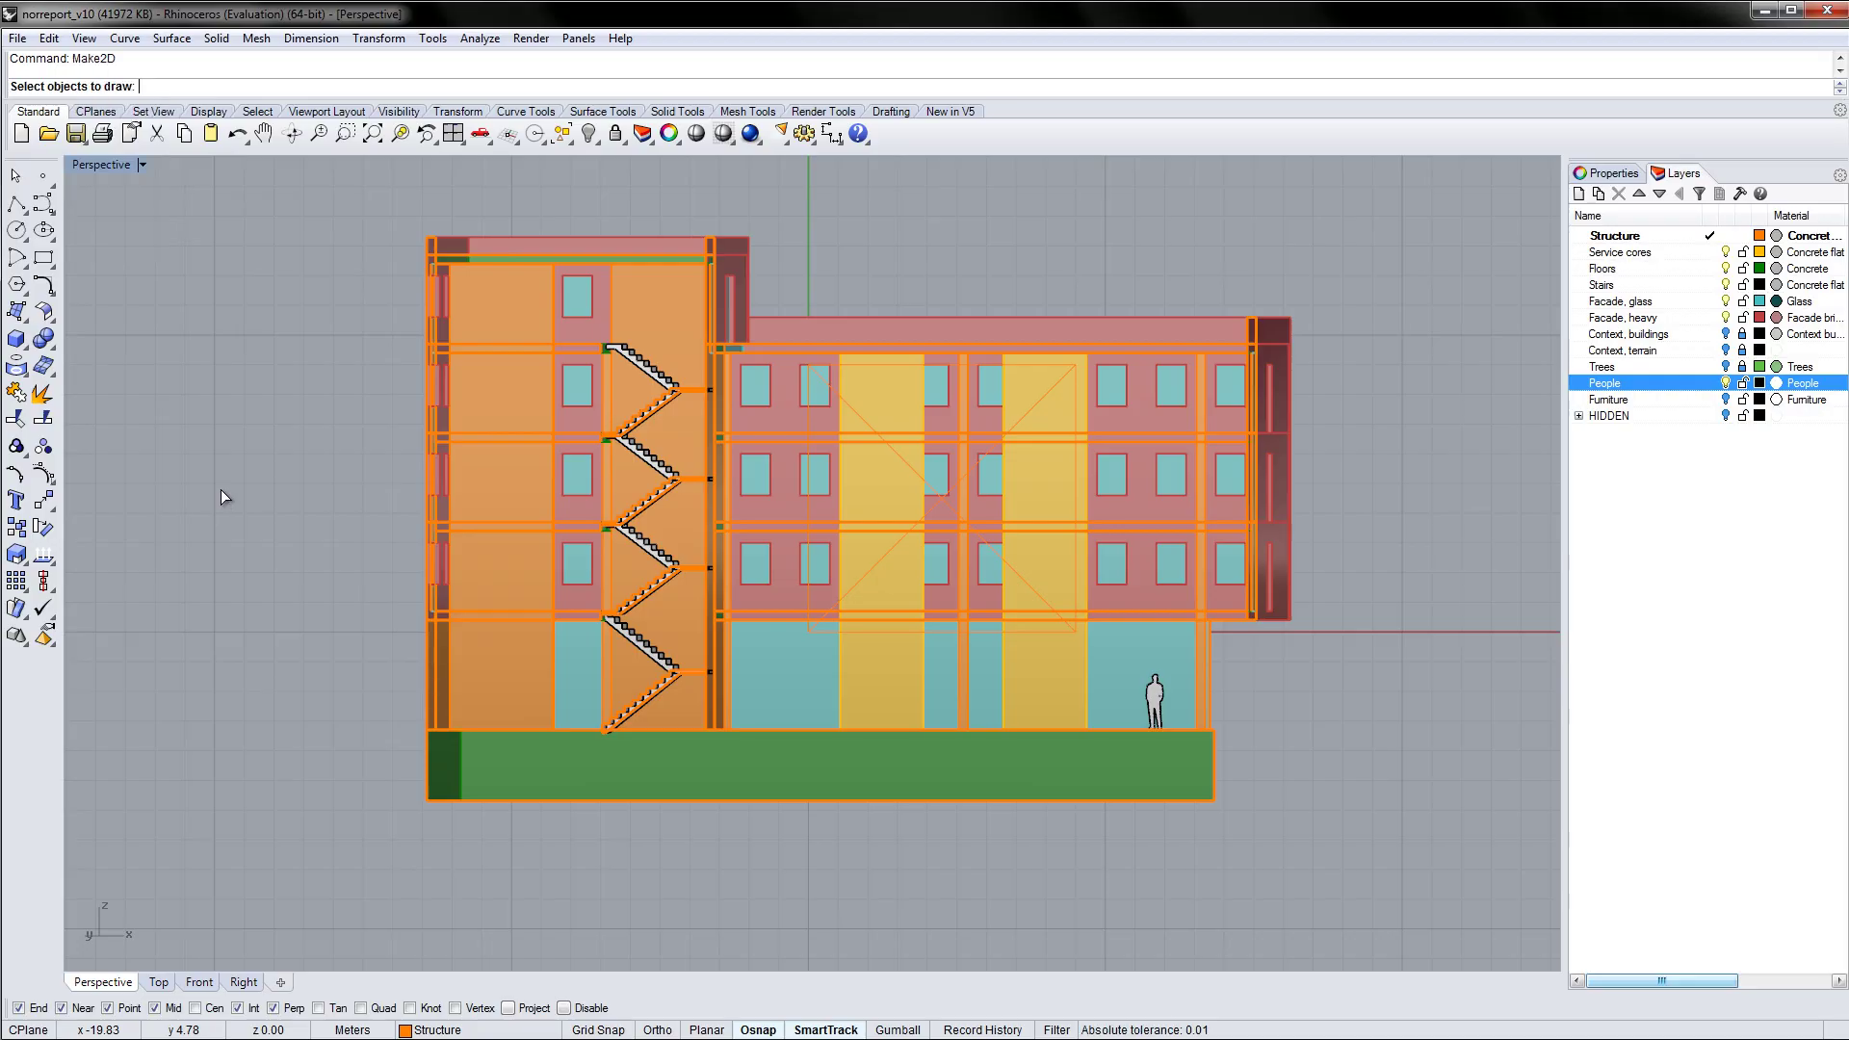
pyautogui.hotkey('ctrl', 'a')
pyautogui.press('Return')
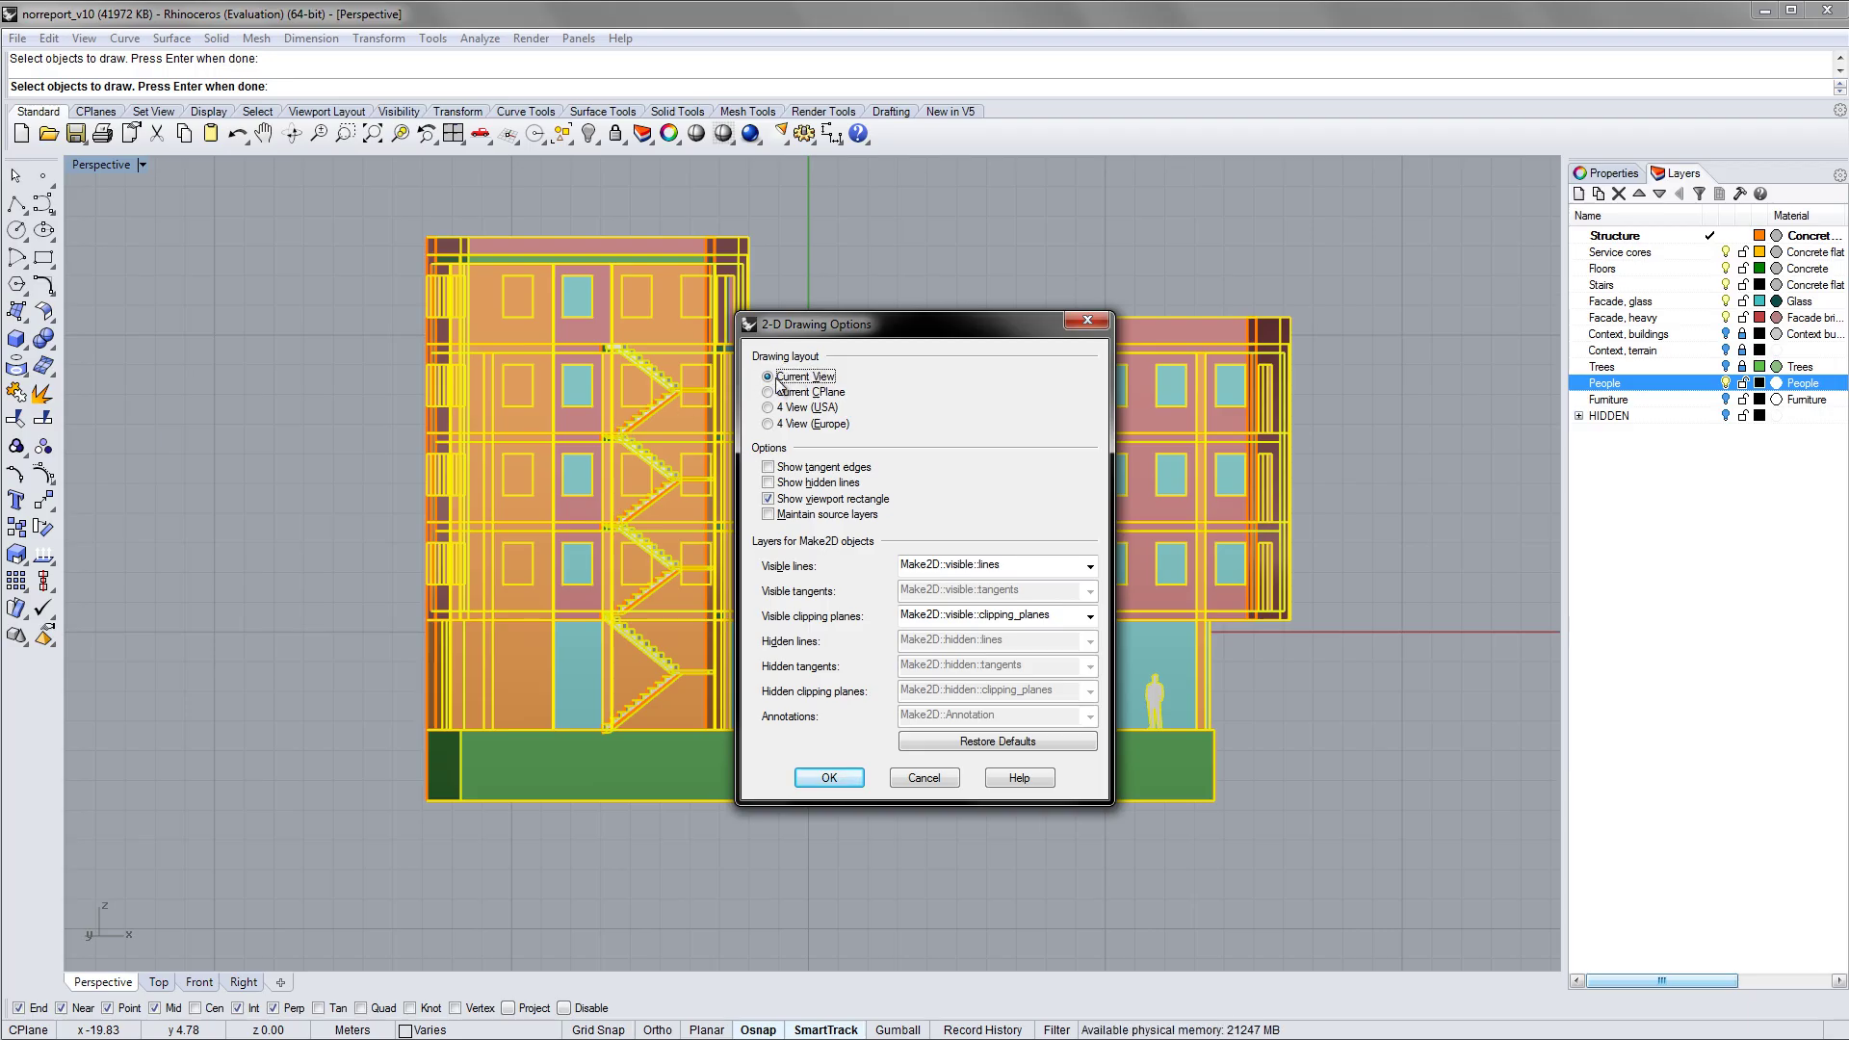
pyautogui.click(773, 393)
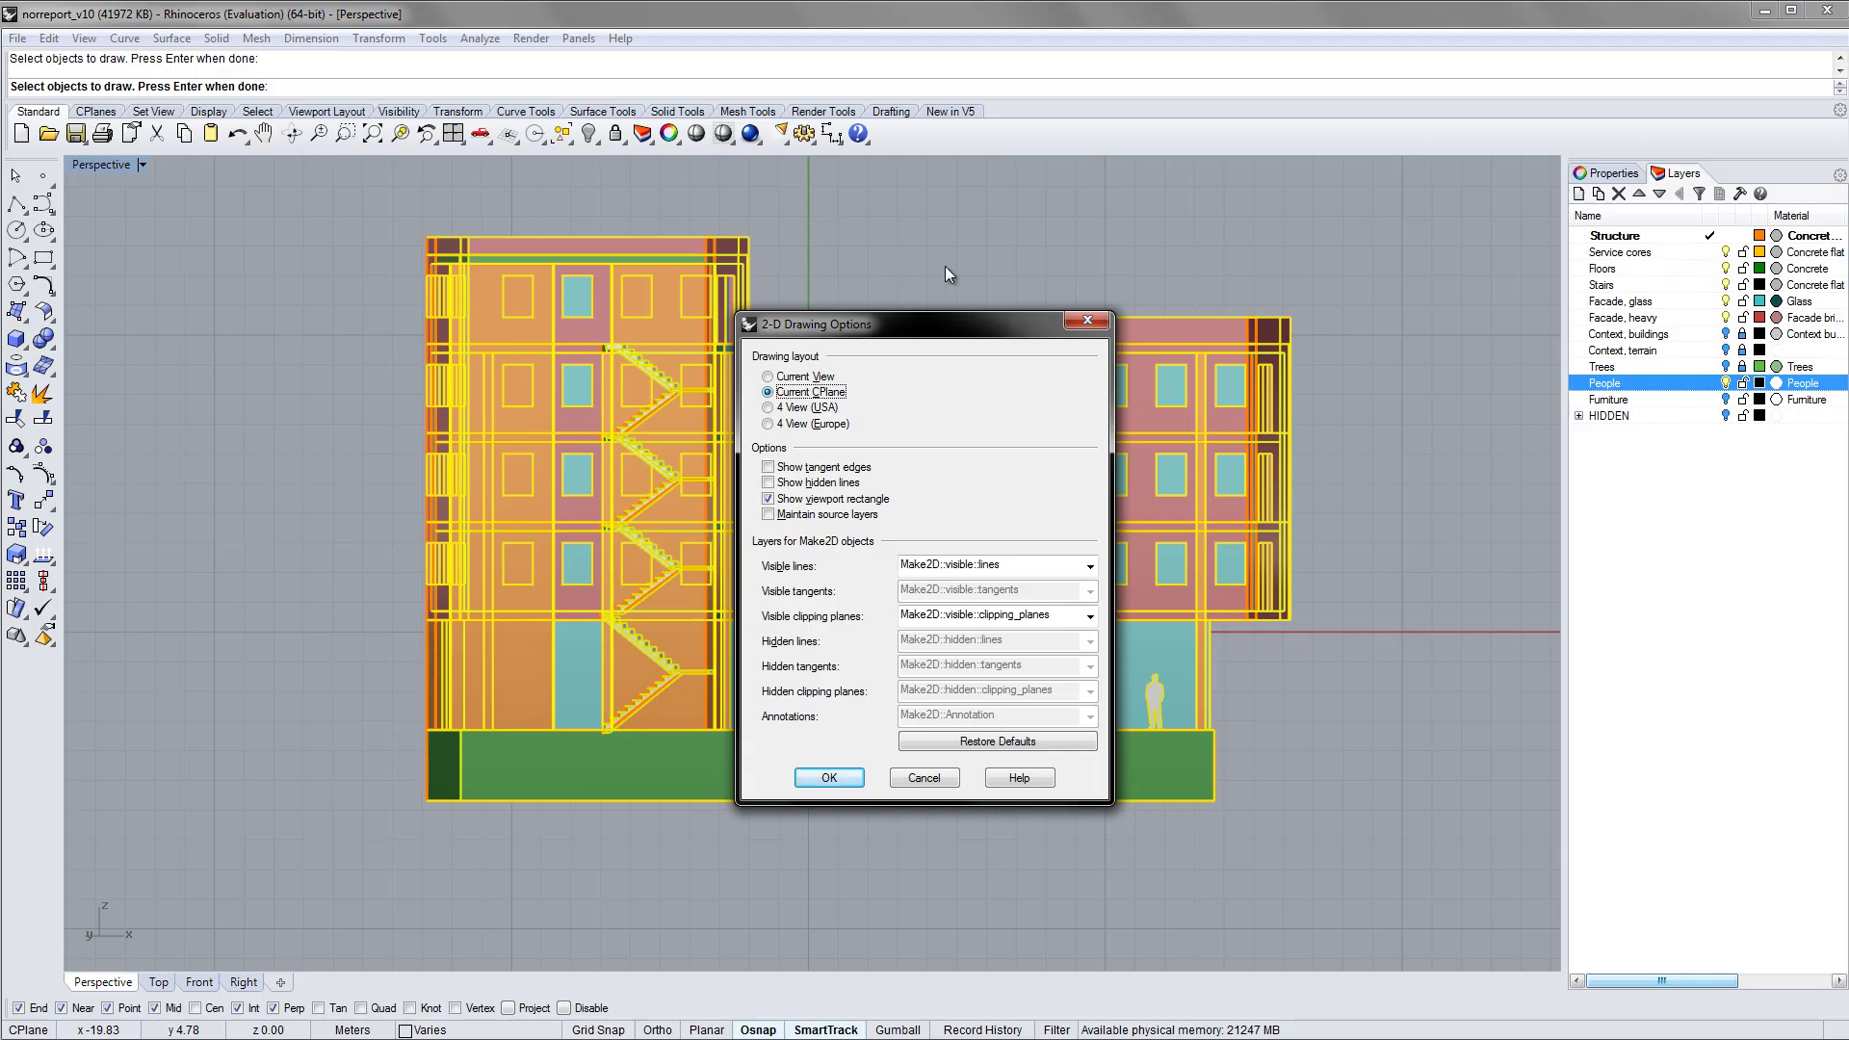
pyautogui.click(772, 378)
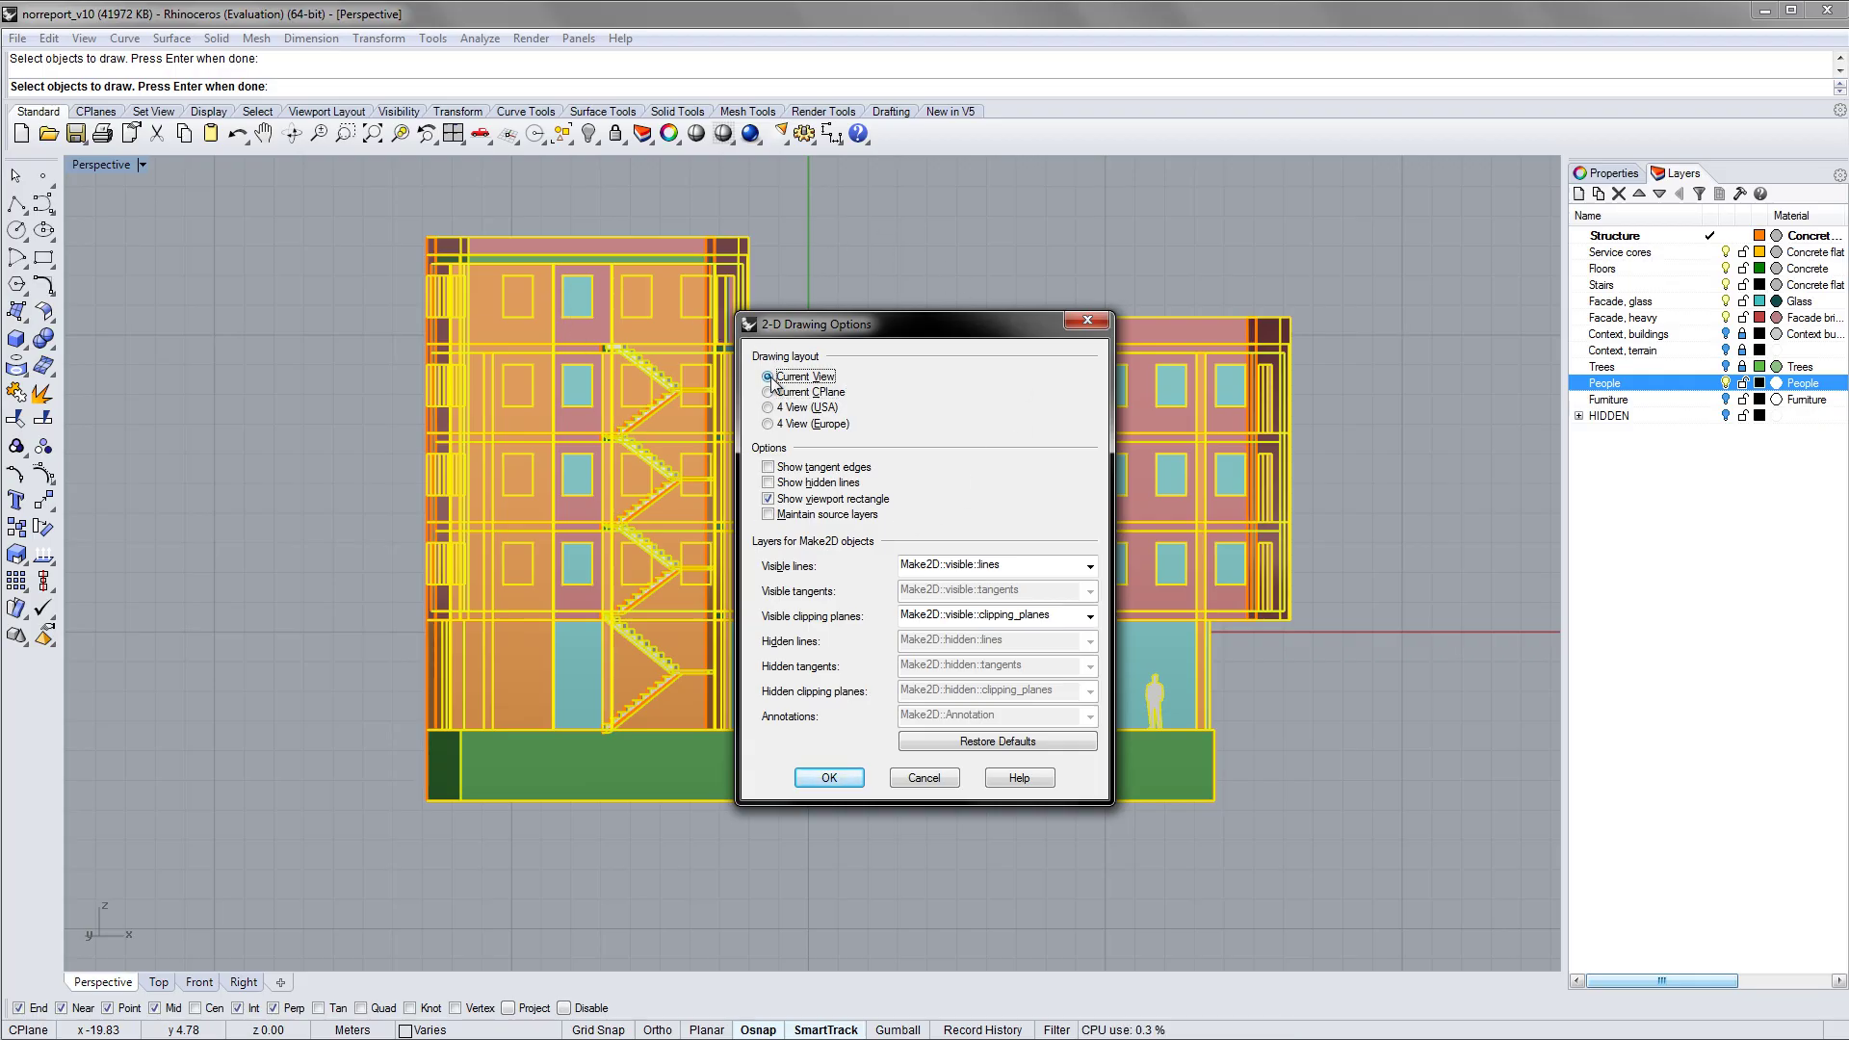
pyautogui.click(832, 778)
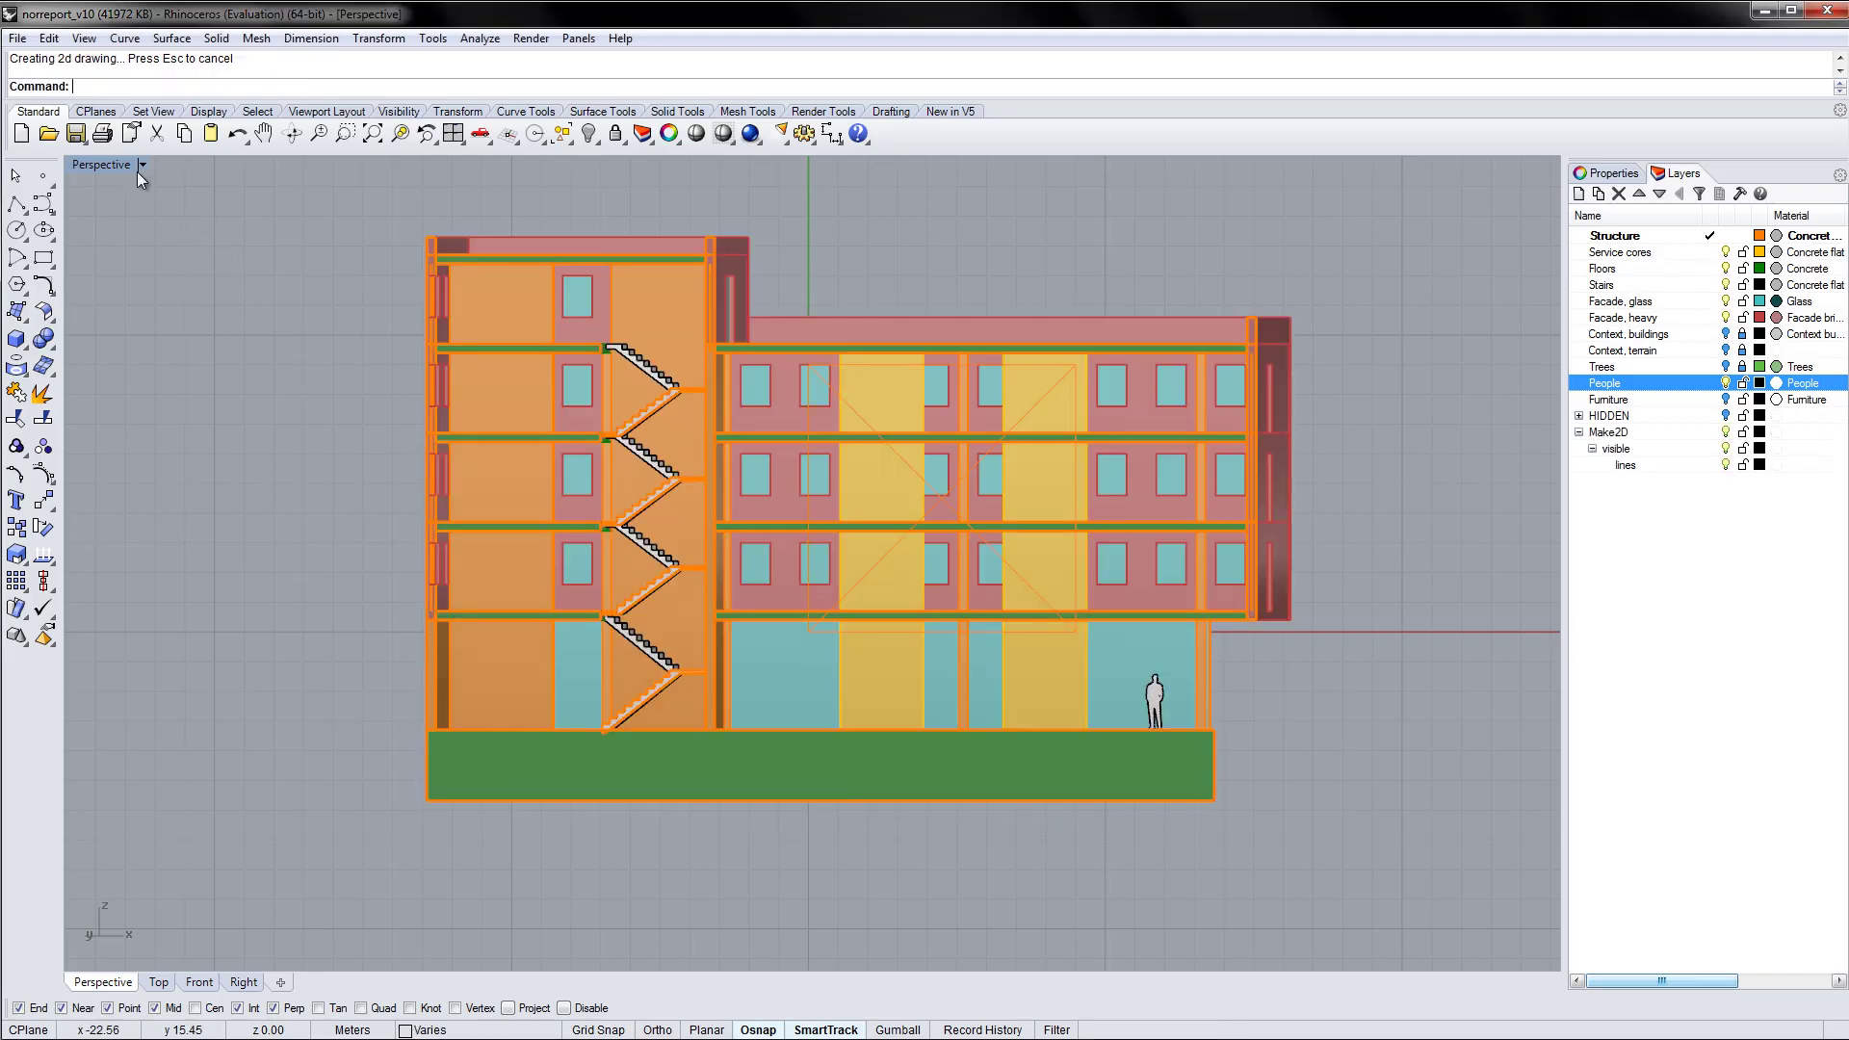
pyautogui.doubleClick(123, 168)
# - Maximize the Top view, zoom to extents, and move the Make2D drawing to an initial spot
pyautogui.doubleClick(92, 165)
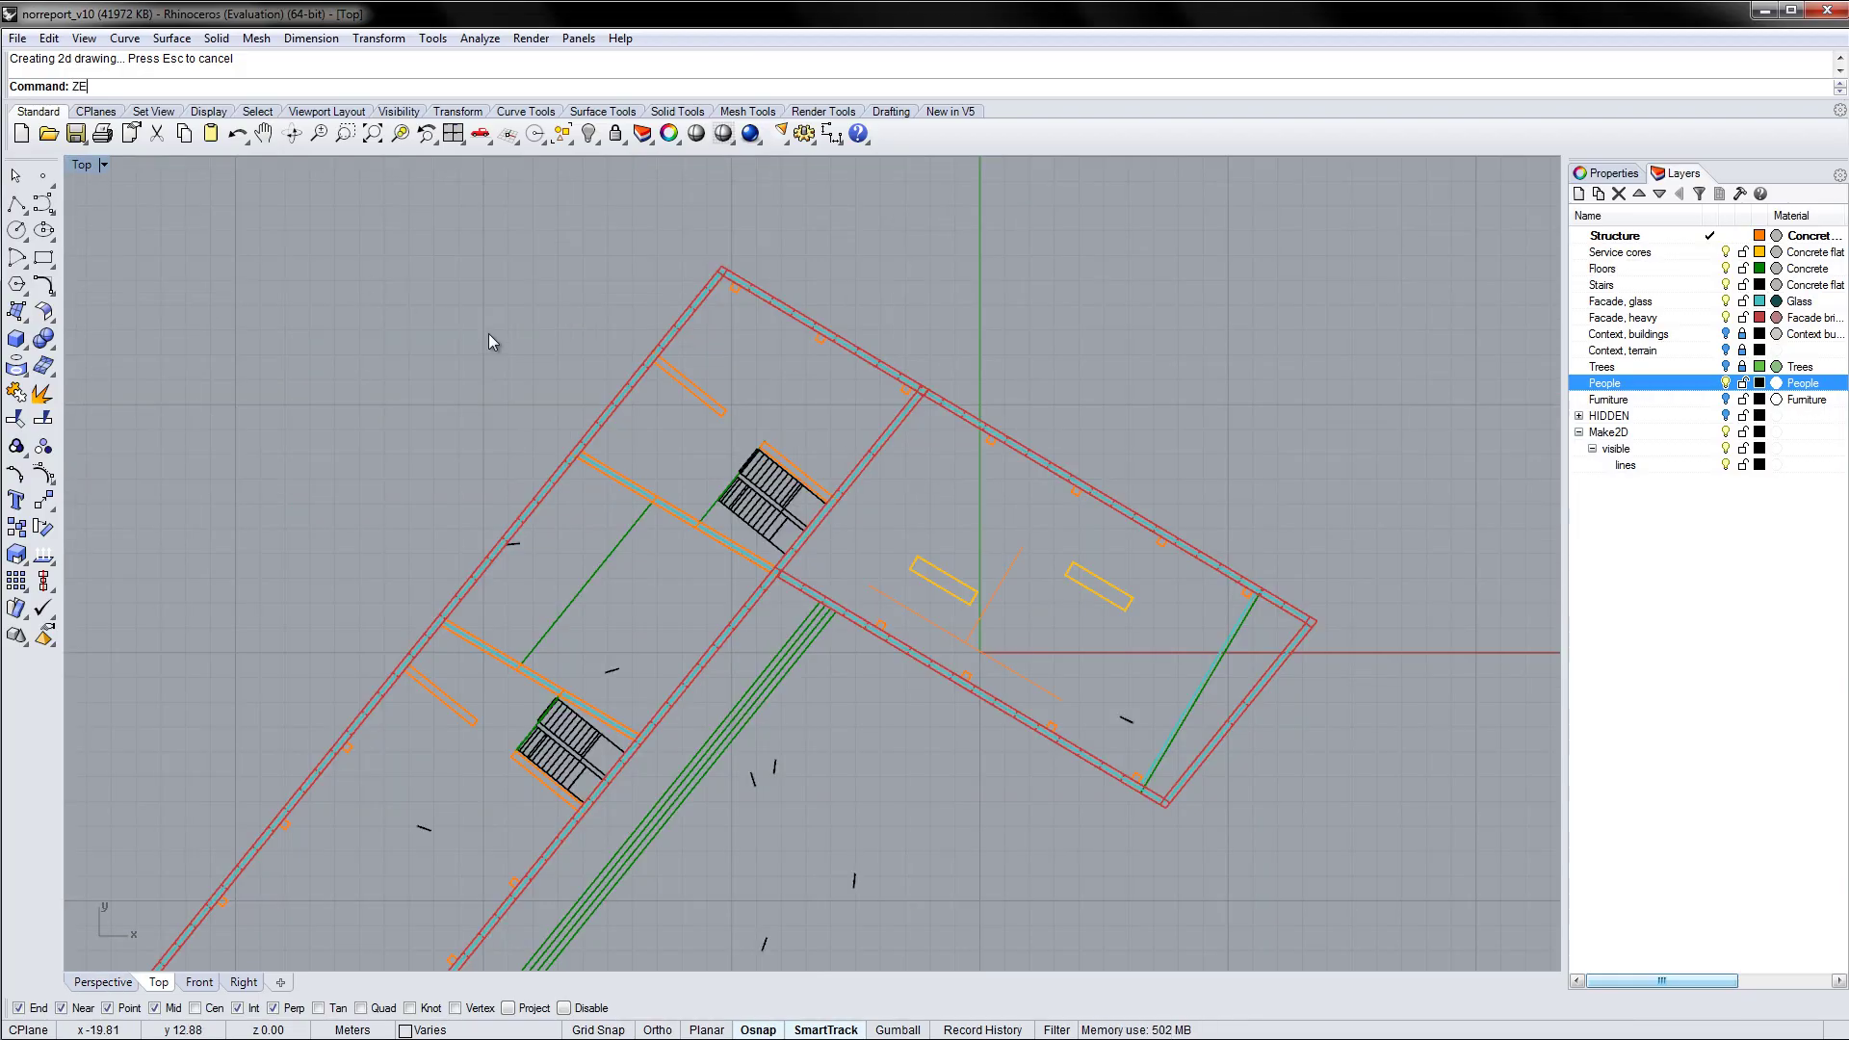
pyautogui.hotkey('ctrl', 'alt', 'e')
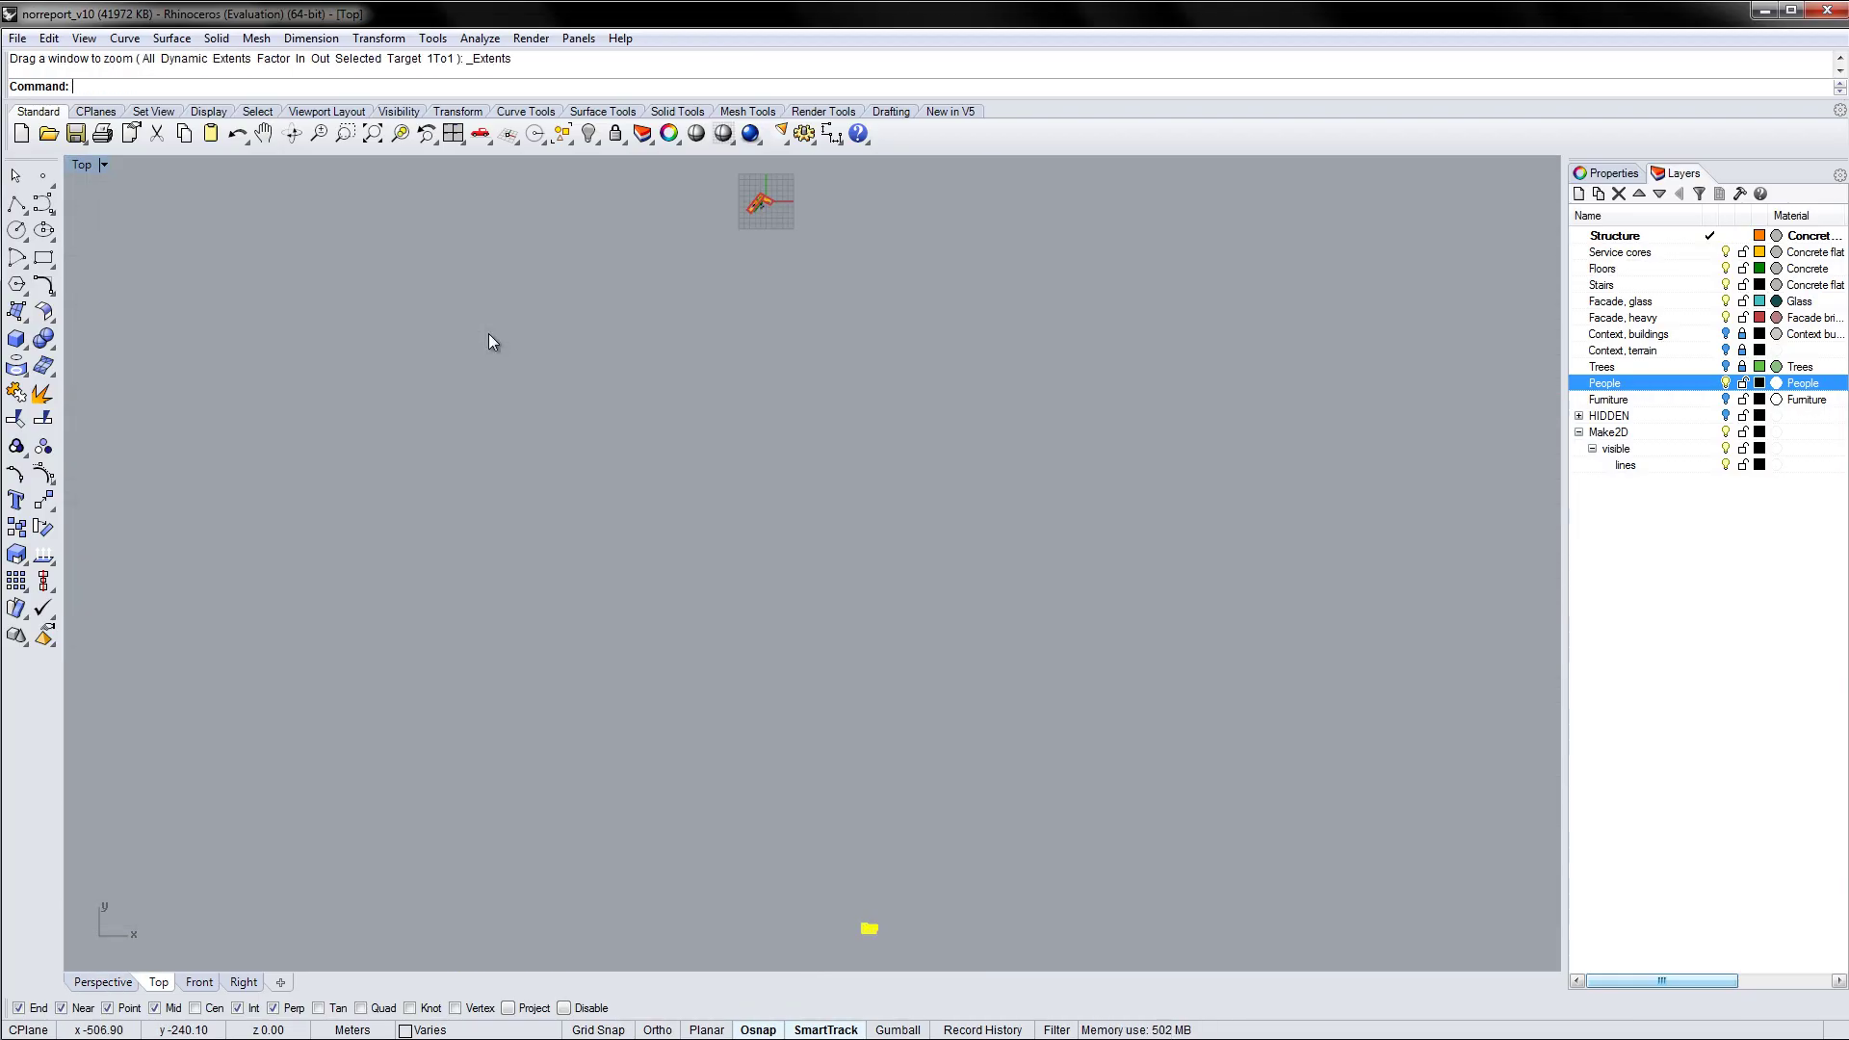
pyautogui.write('m')
pyautogui.press('Return')
pyautogui.click(862, 930)
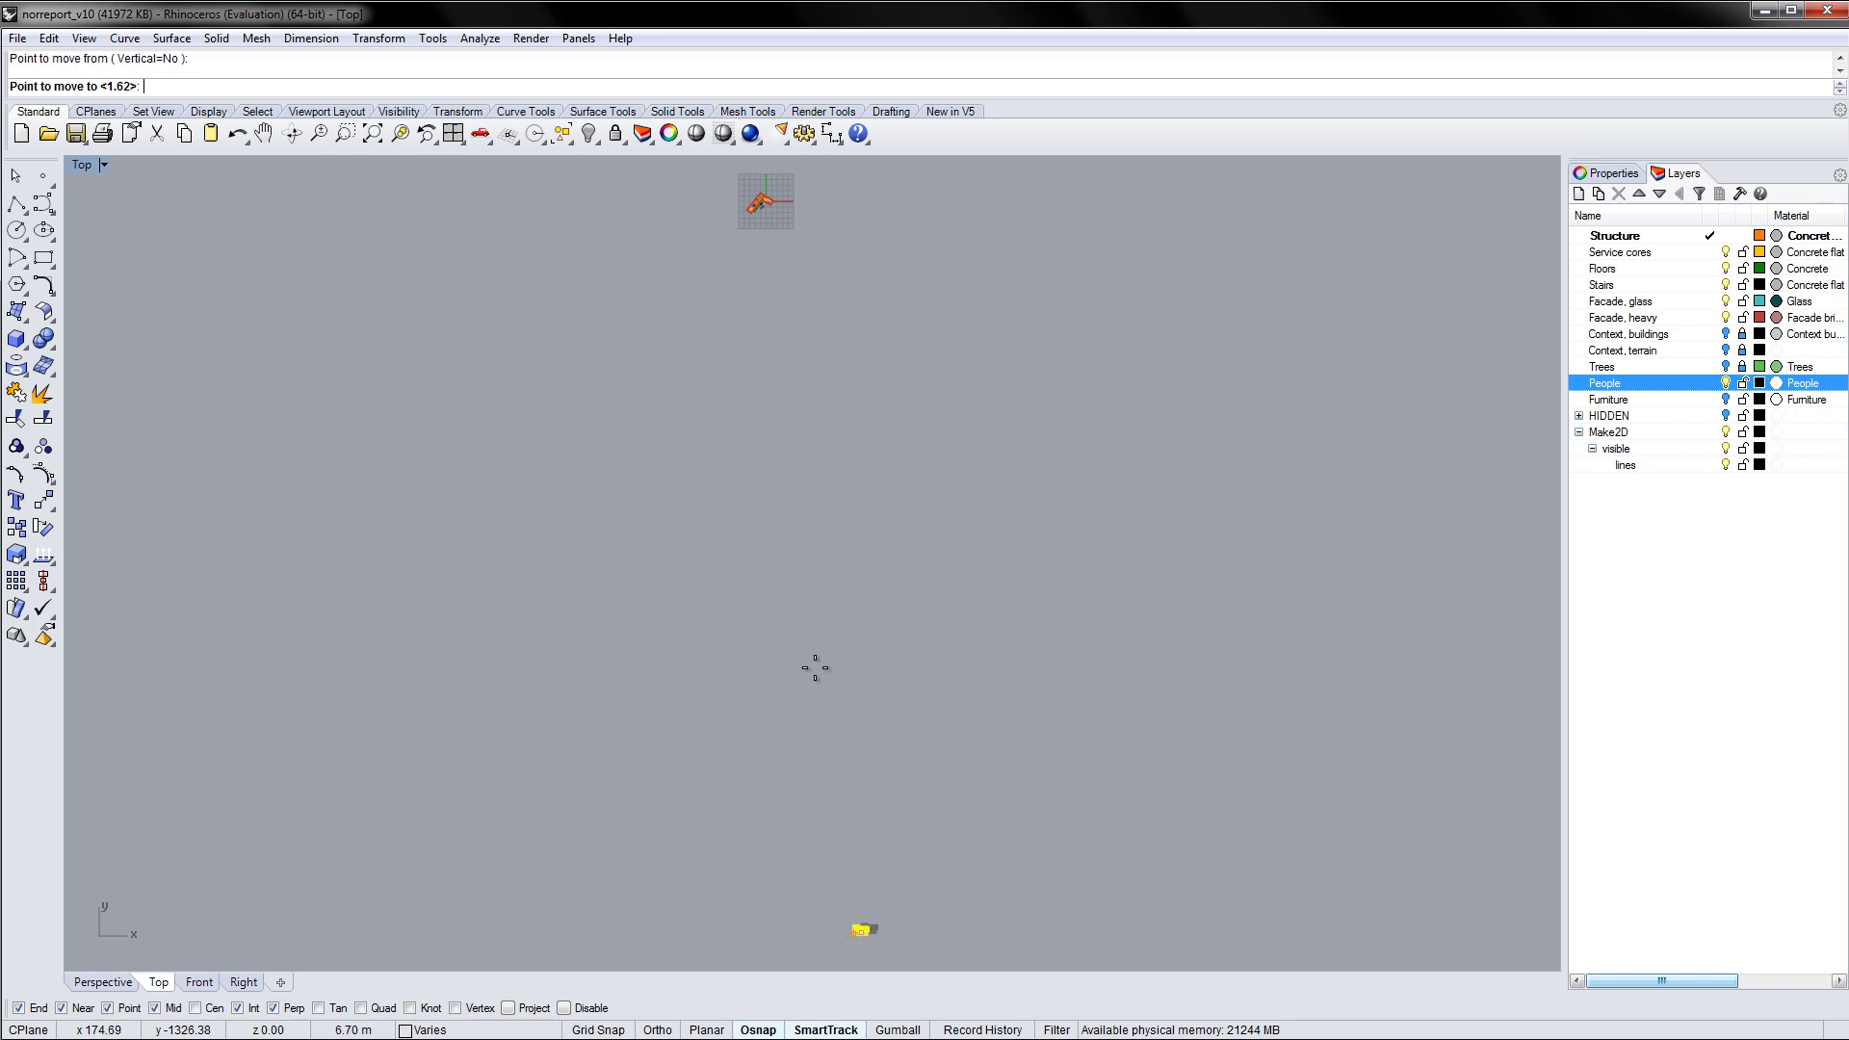
pyautogui.click(798, 209)
# - Zoom extents again, move the drawing beside the building plan, and zoom in on it
pyautogui.write('ZE')
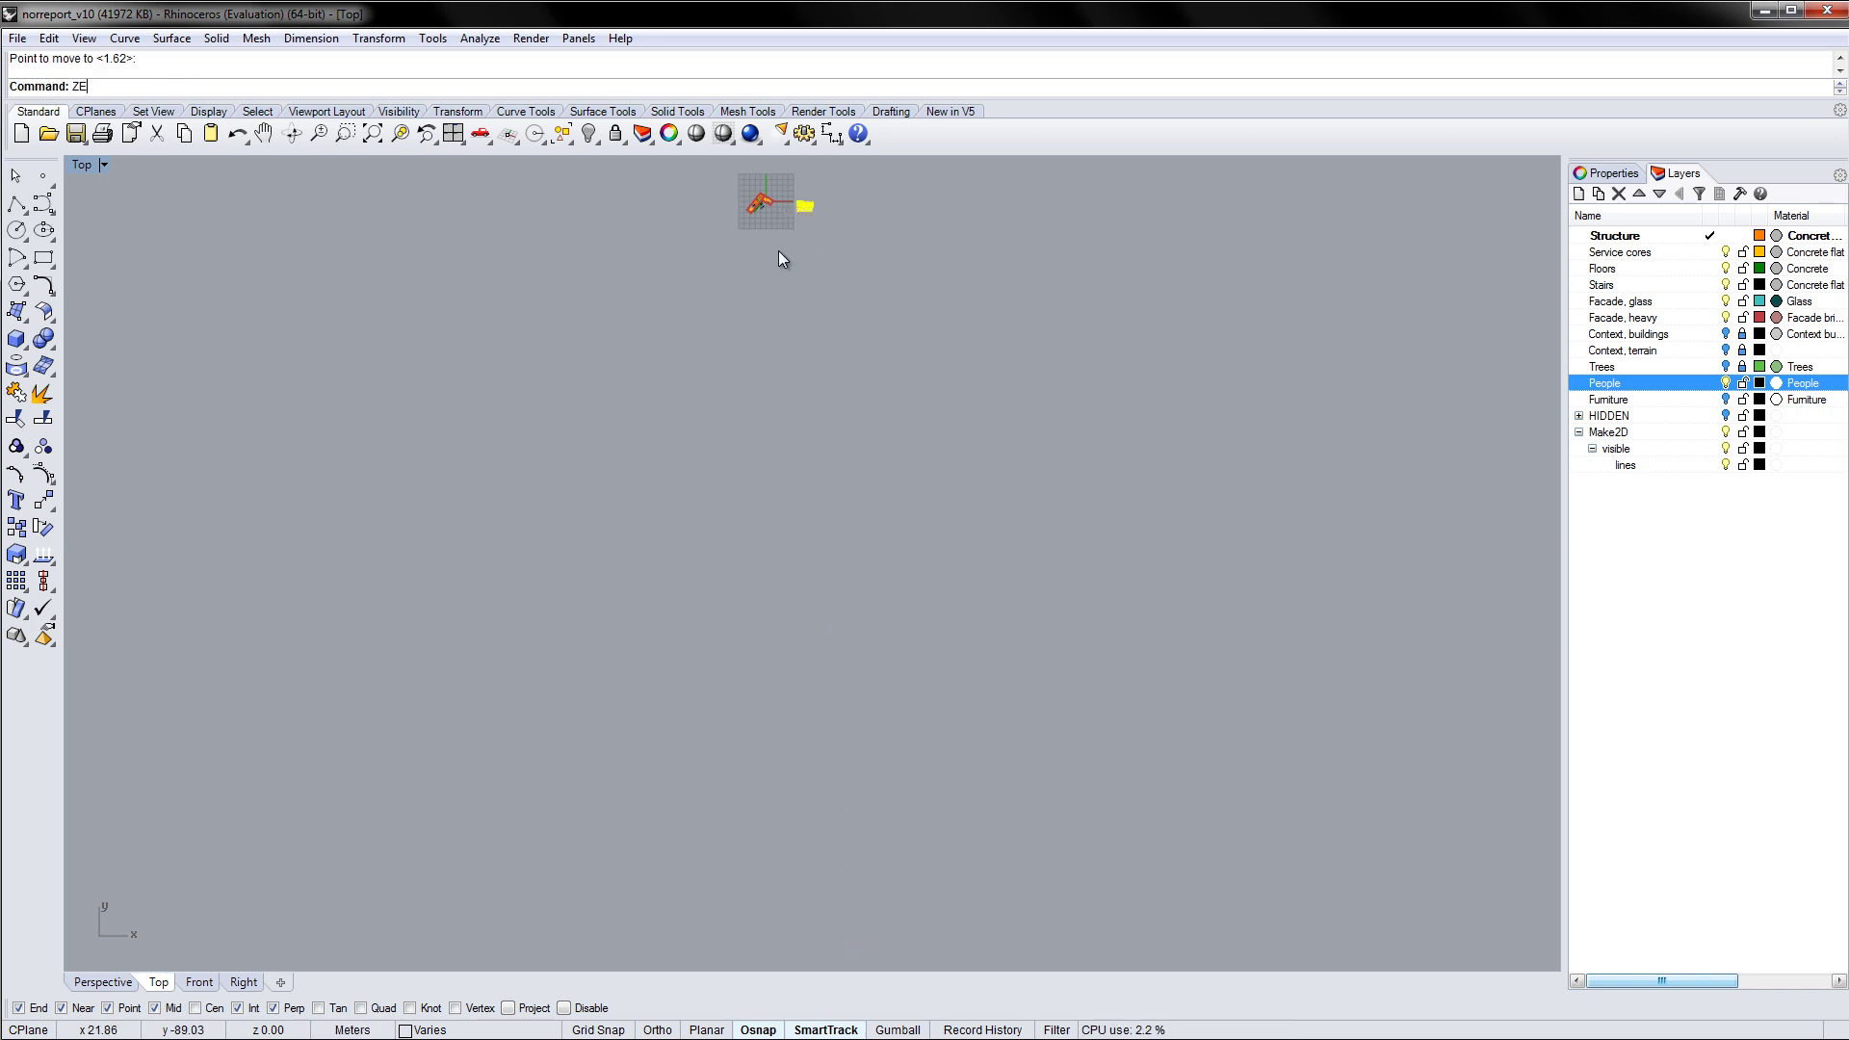
pyautogui.press('Return')
pyautogui.press('Return')
pyautogui.click(1194, 760)
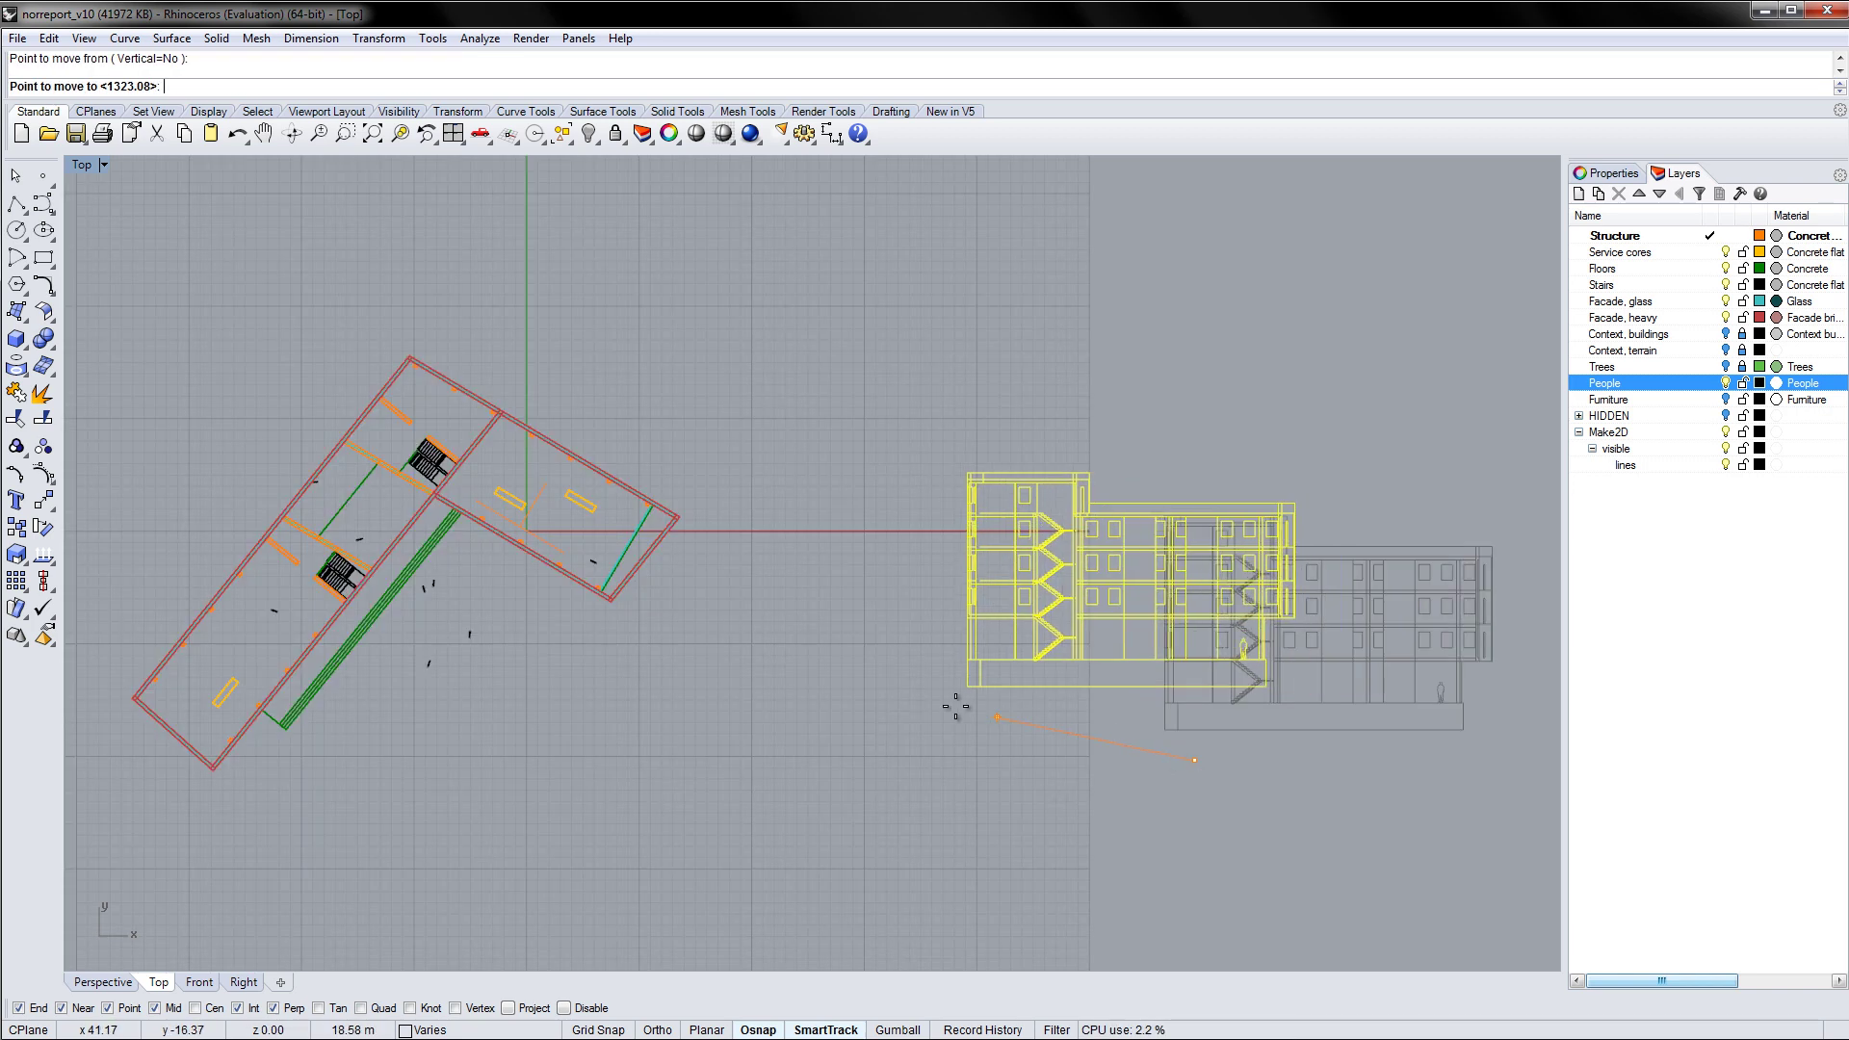
pyautogui.click(891, 687)
pyautogui.scroll(5, 1032, 582)
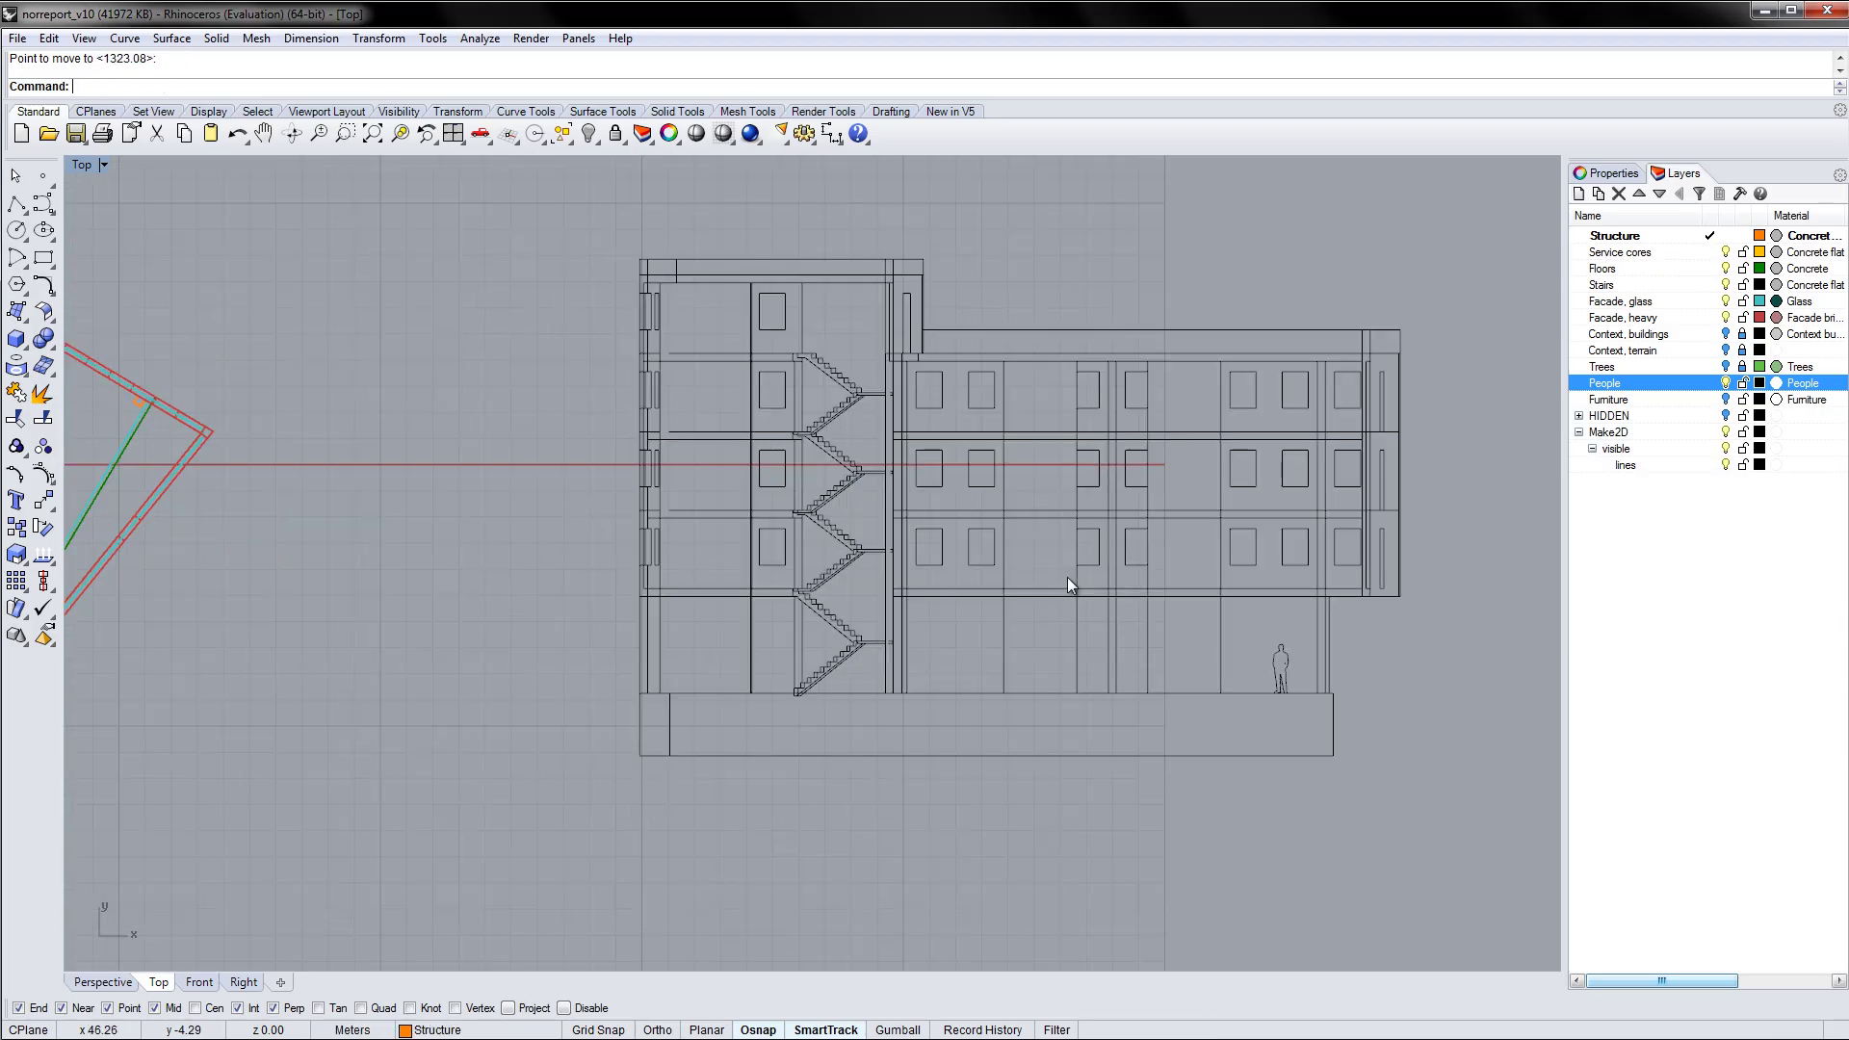
pyautogui.scroll(2, 941, 640)
pyautogui.scroll(-2, 932, 650)
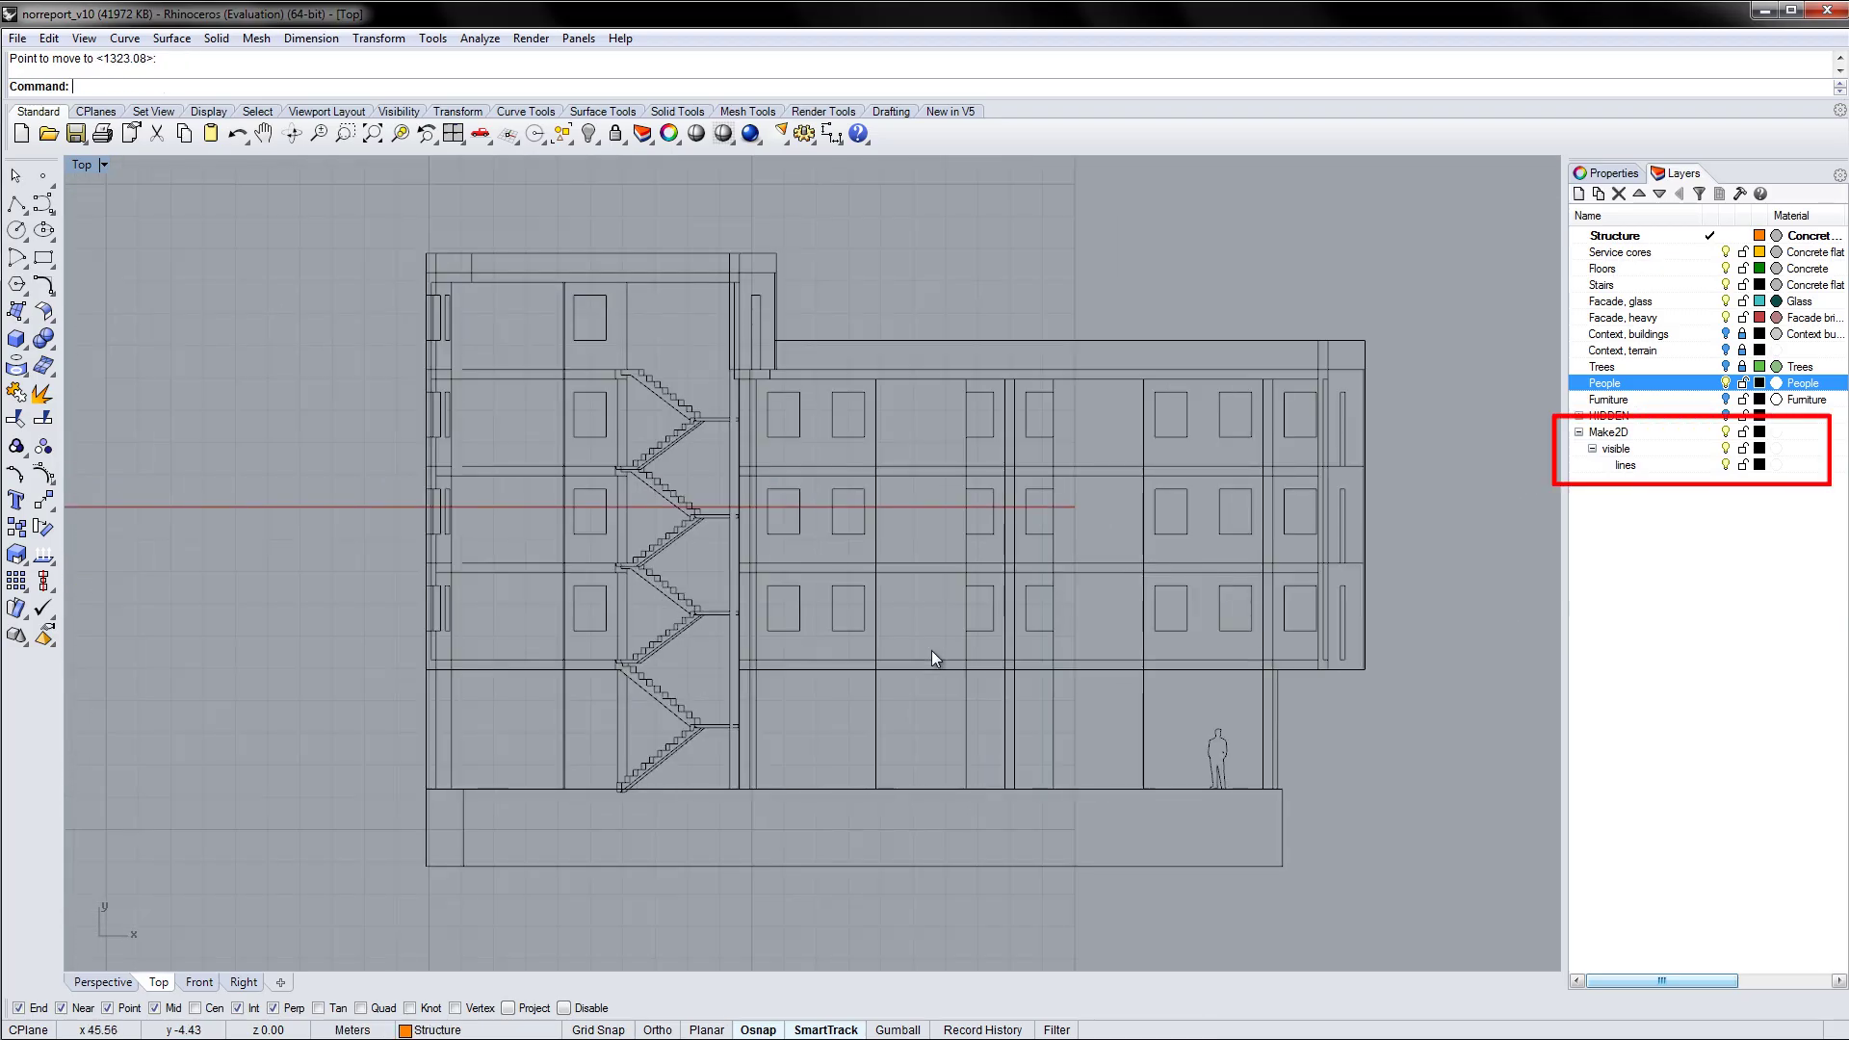